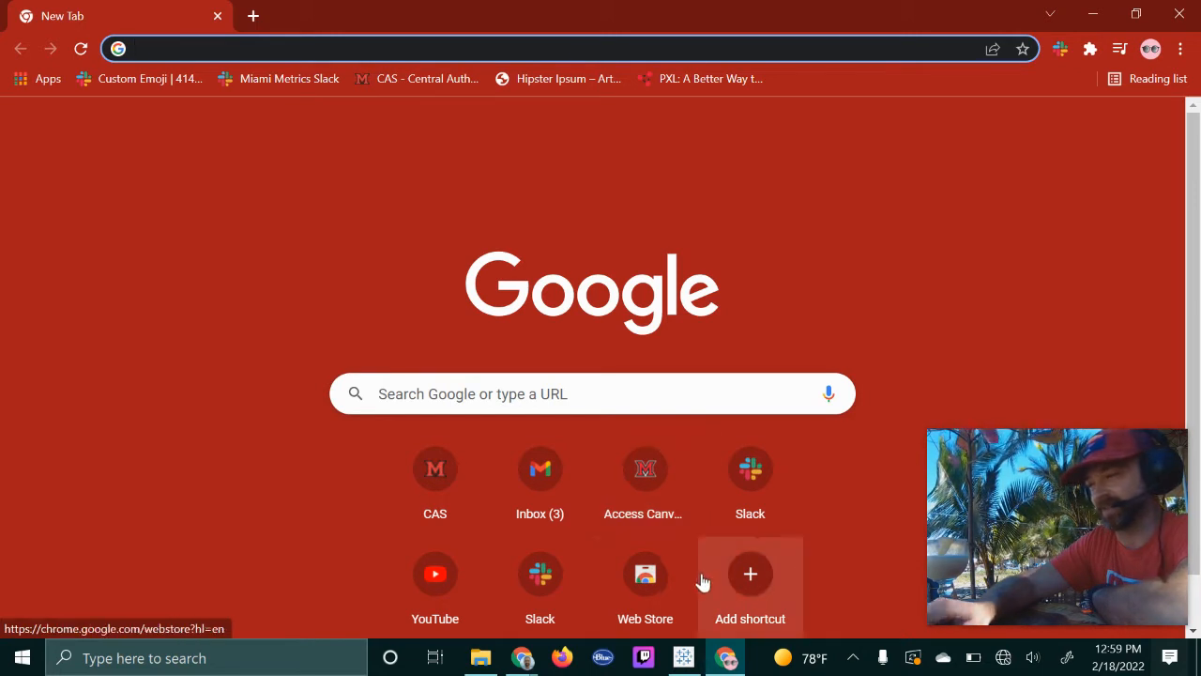
Switch to Tableau and place the Date field on Columns as a continuous month with year
{"action": "left_click", "coordinate": [683, 657]}
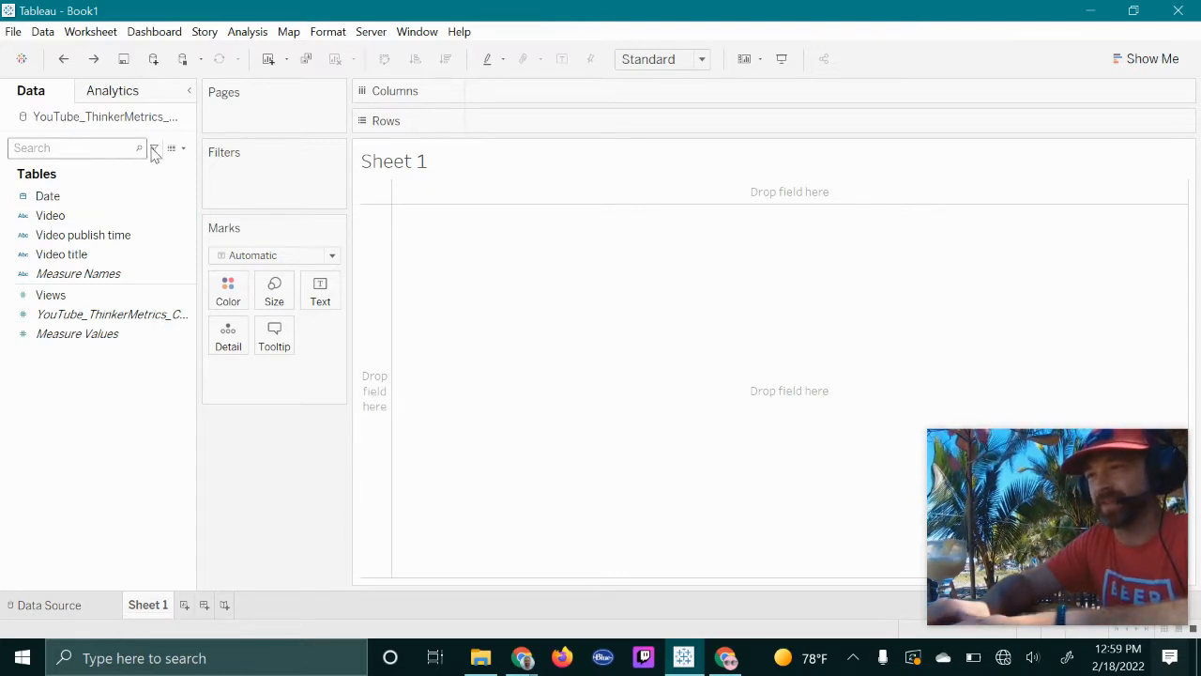
{"action": "left_click_drag", "start_coordinate": [195, 137], "coordinate": [312, 125]}
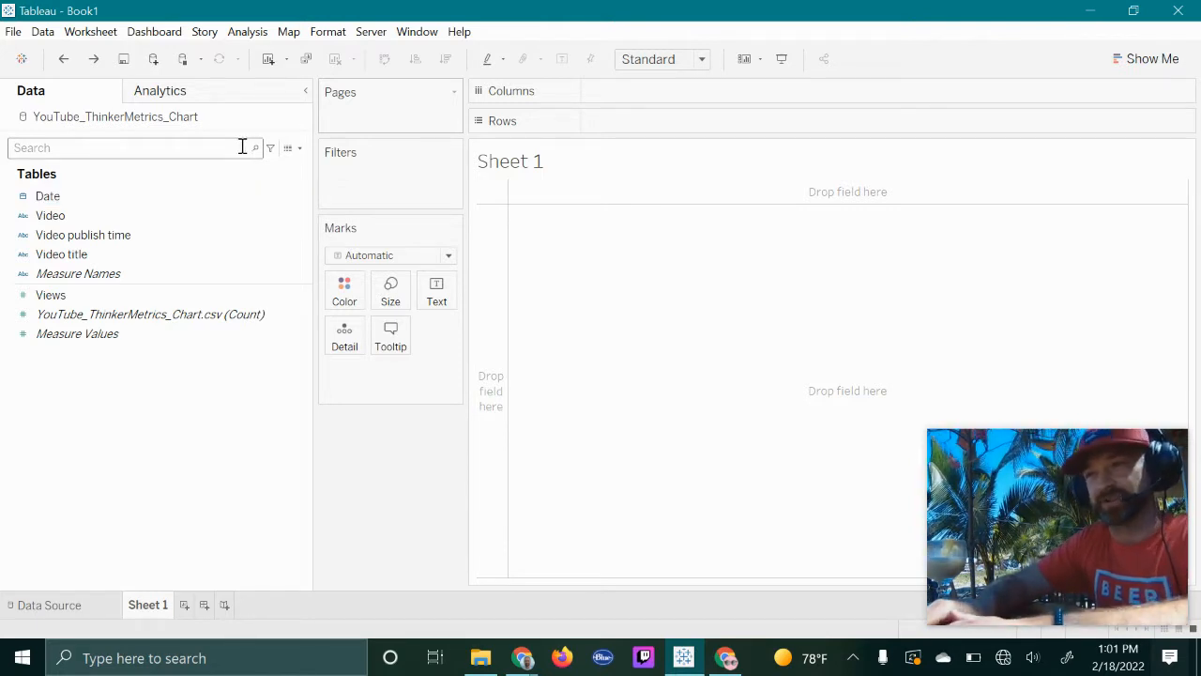
{"action": "left_click_drag", "start_coordinate": [211, 197], "coordinate": [719, 102]}
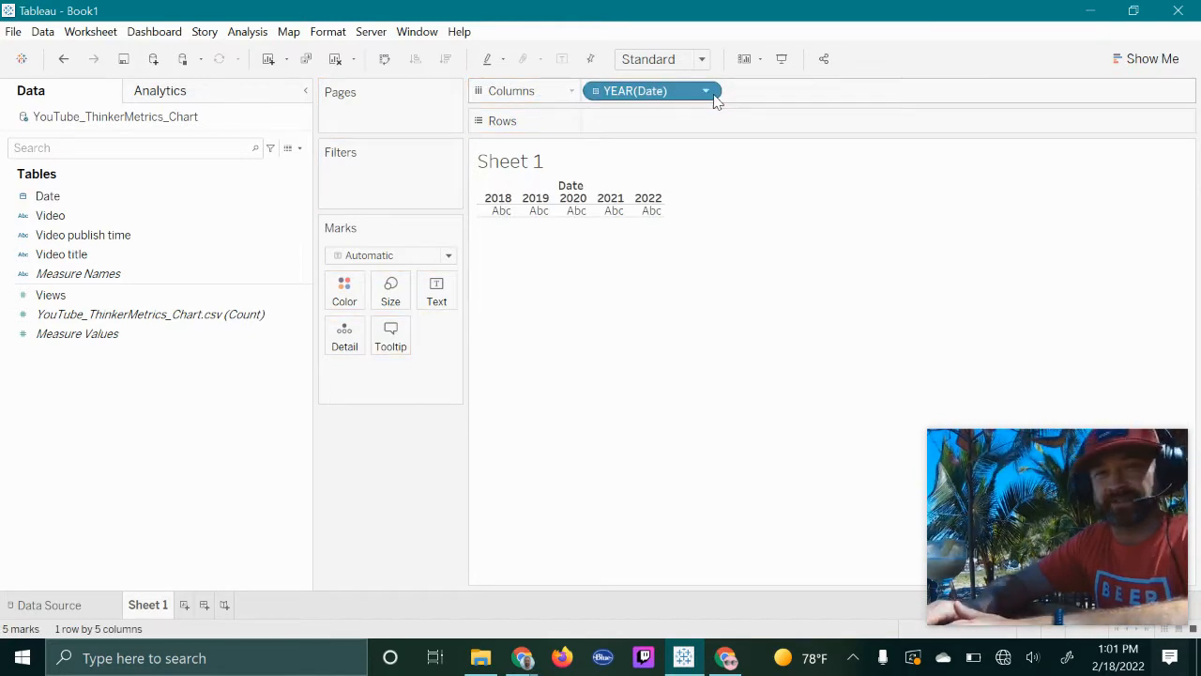
{"action": "right_click", "coordinate": [665, 97]}
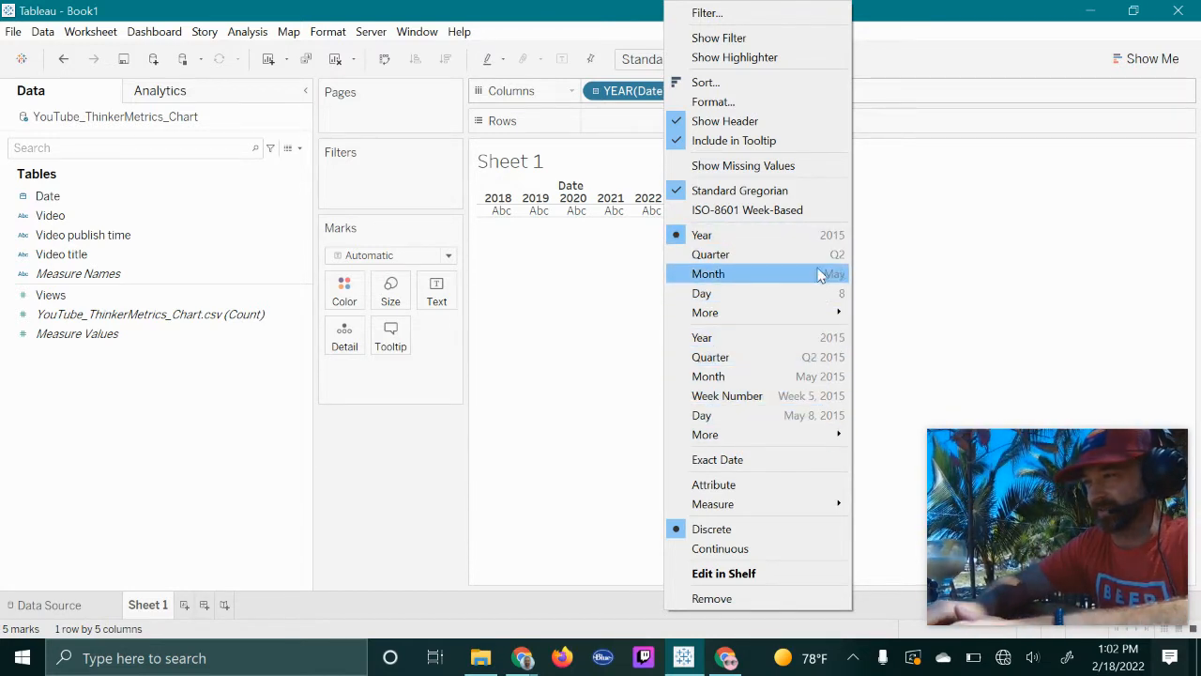
{"action": "left_click", "coordinate": [821, 382]}
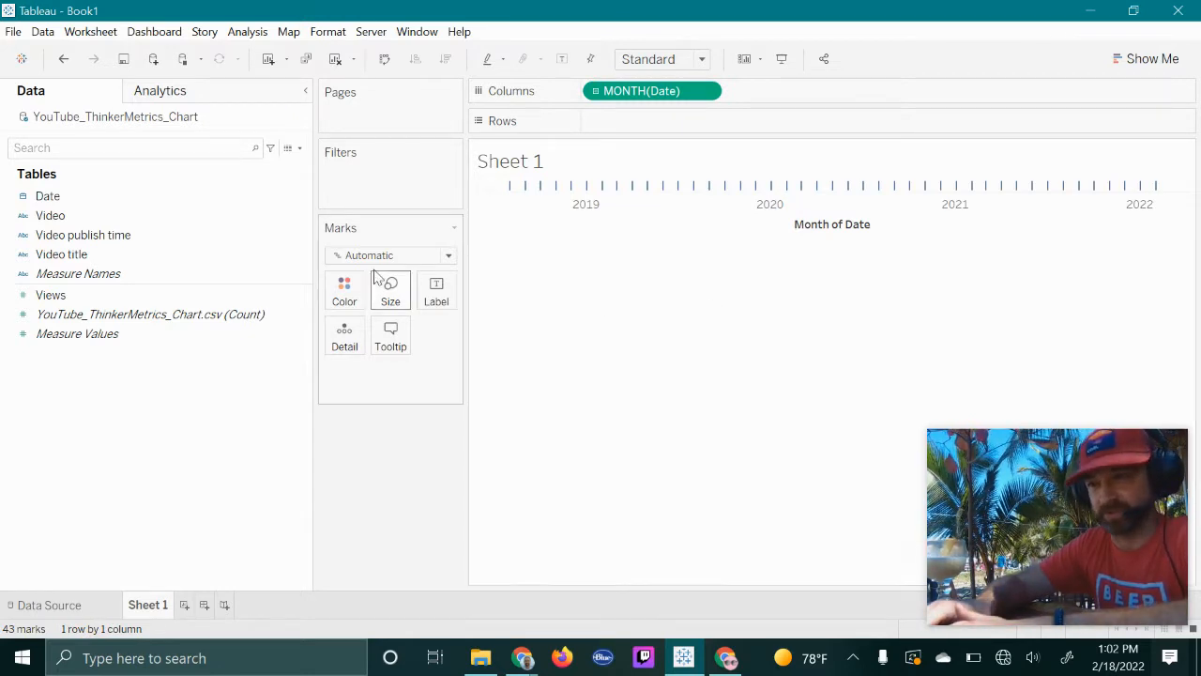
Add the Views measure to Rows to plot summed views over the months
{"action": "left_click", "coordinate": [249, 297]}
{"action": "left_click_drag", "start_coordinate": [248, 296], "coordinate": [693, 119]}
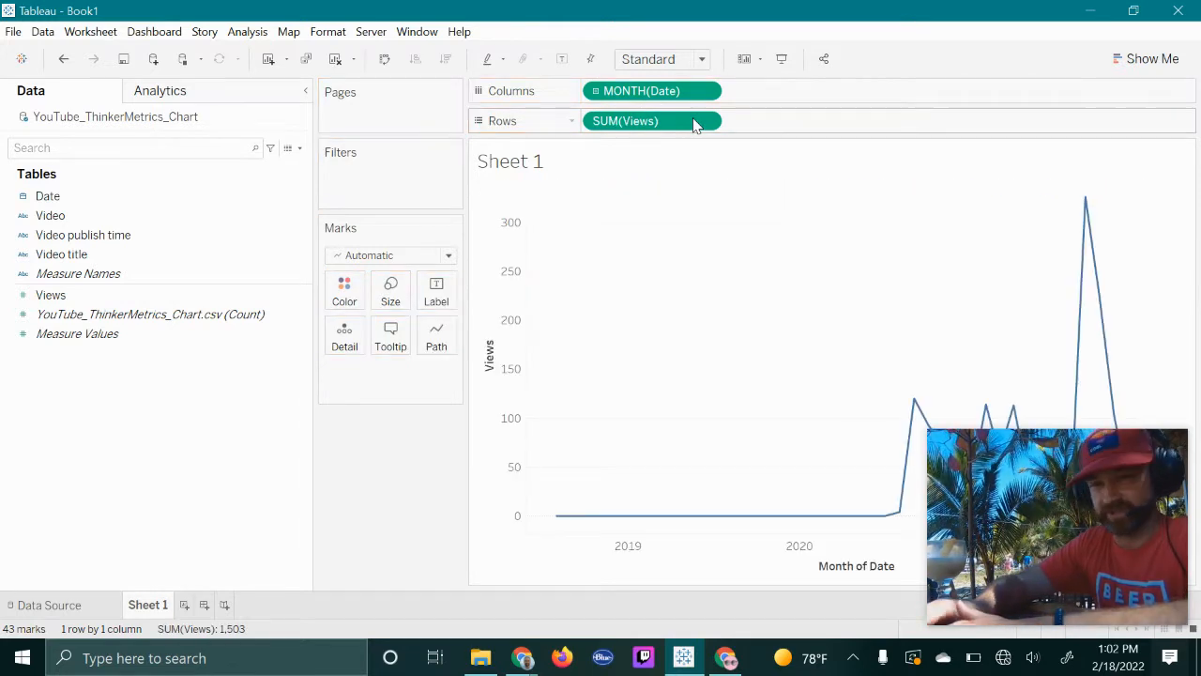
{"action": "left_click_drag", "start_coordinate": [1041, 495], "coordinate": [150, 439]}
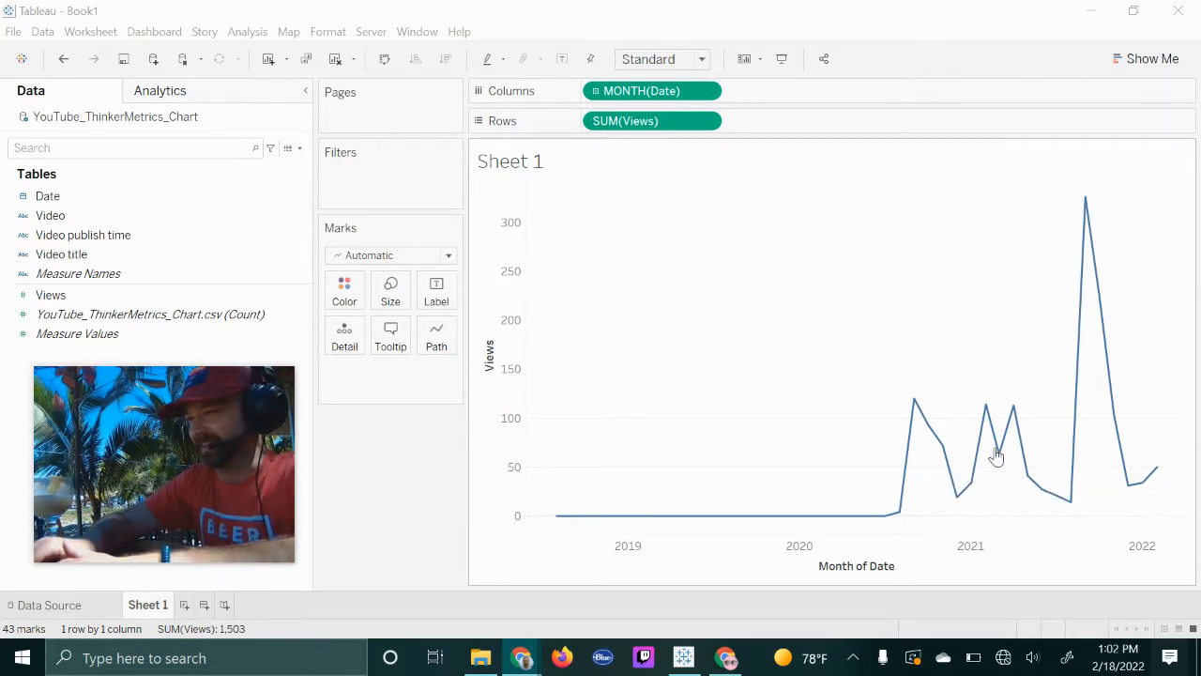
{"action": "mouse_move", "coordinate": [1097, 265]}
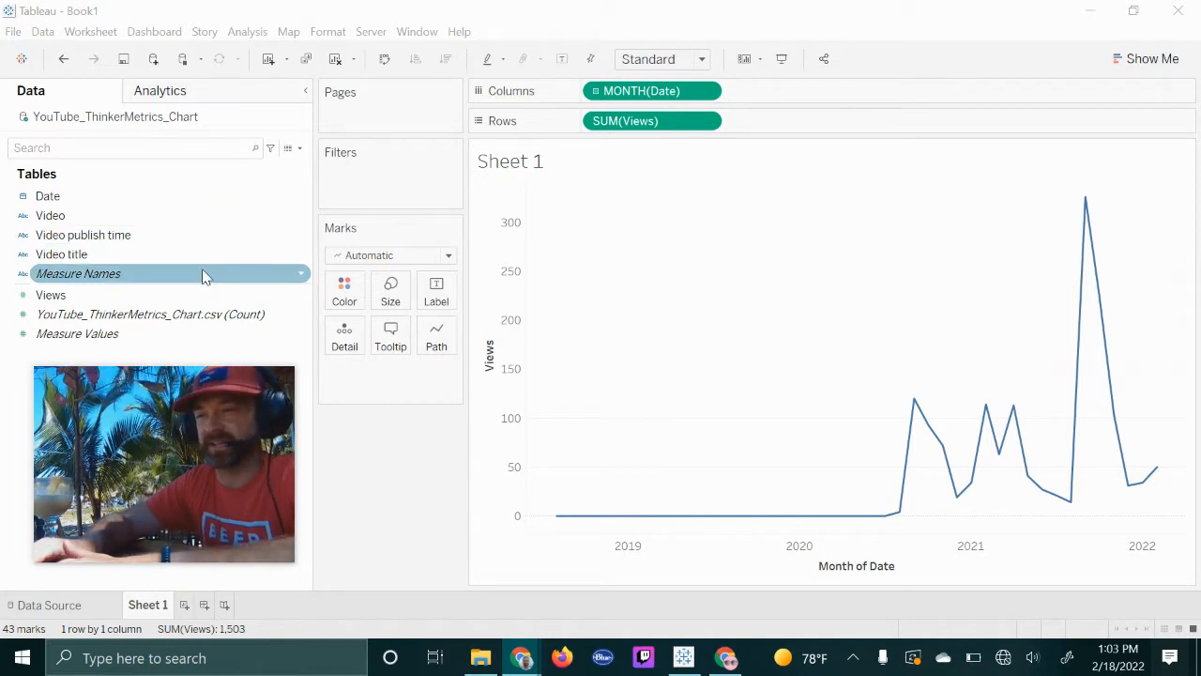
Color the view lines by Video, and replace it with Video title as the color field
{"action": "left_click", "coordinate": [196, 220]}
{"action": "left_click_drag", "start_coordinate": [195, 225], "coordinate": [342, 297]}
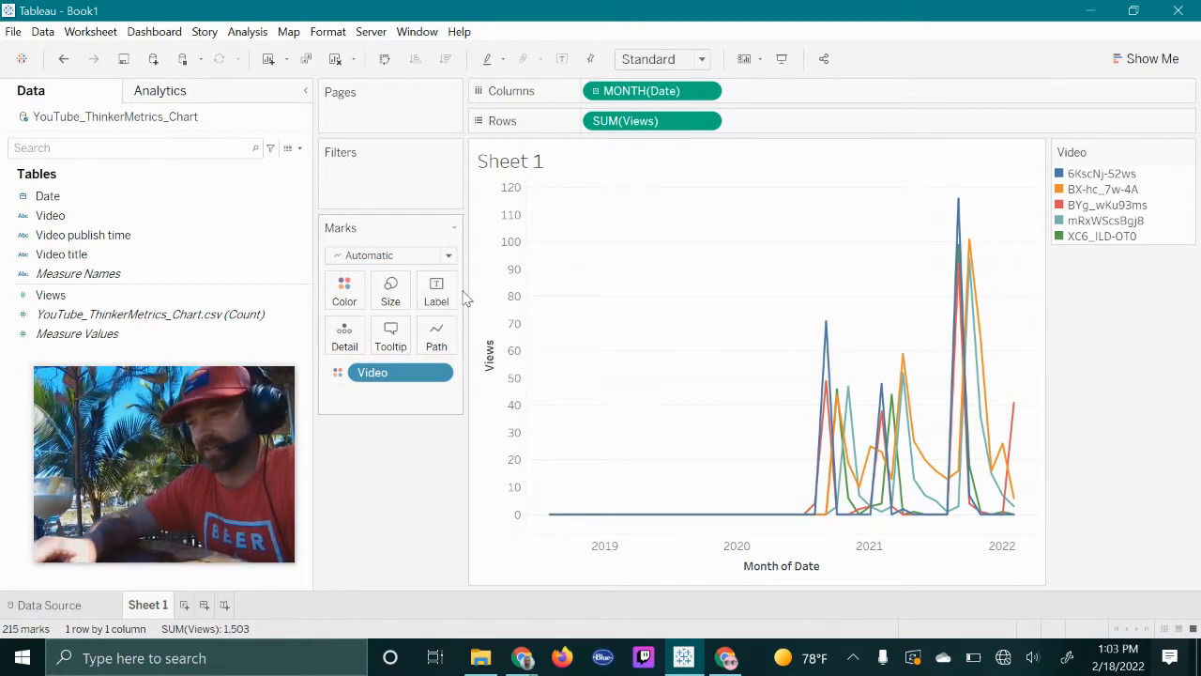
{"action": "left_click_drag", "start_coordinate": [400, 372], "coordinate": [344, 303]}
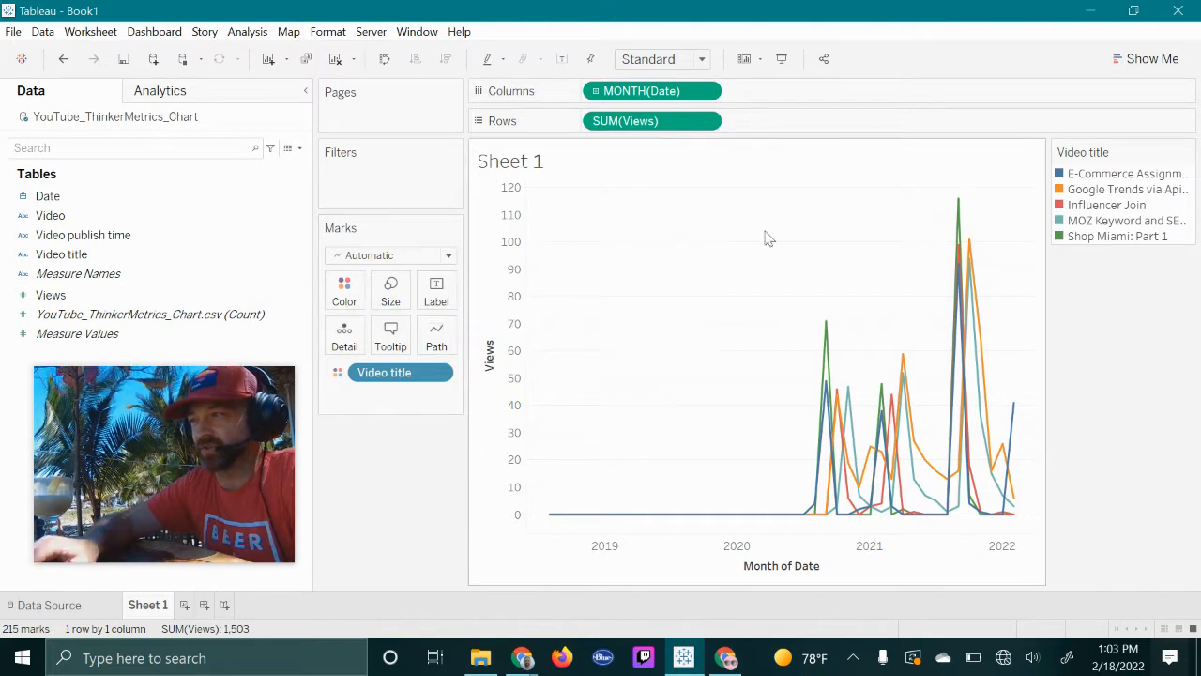
Group the four video titles from Google Trends via Apify through Shop Miami: Part 1, leaving the E-Commerce Assignment title separate
{"action": "left_click", "coordinate": [1140, 192]}
{"action": "left_click", "coordinate": [1139, 355]}
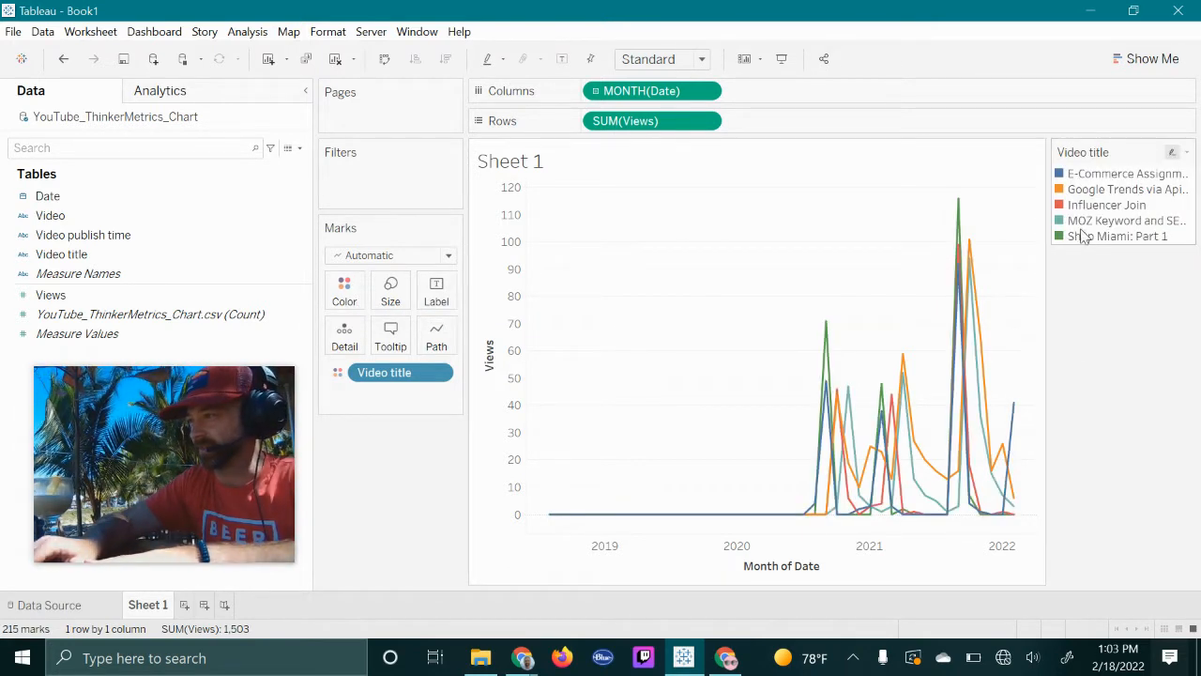
{"action": "left_click", "coordinate": [1094, 190]}
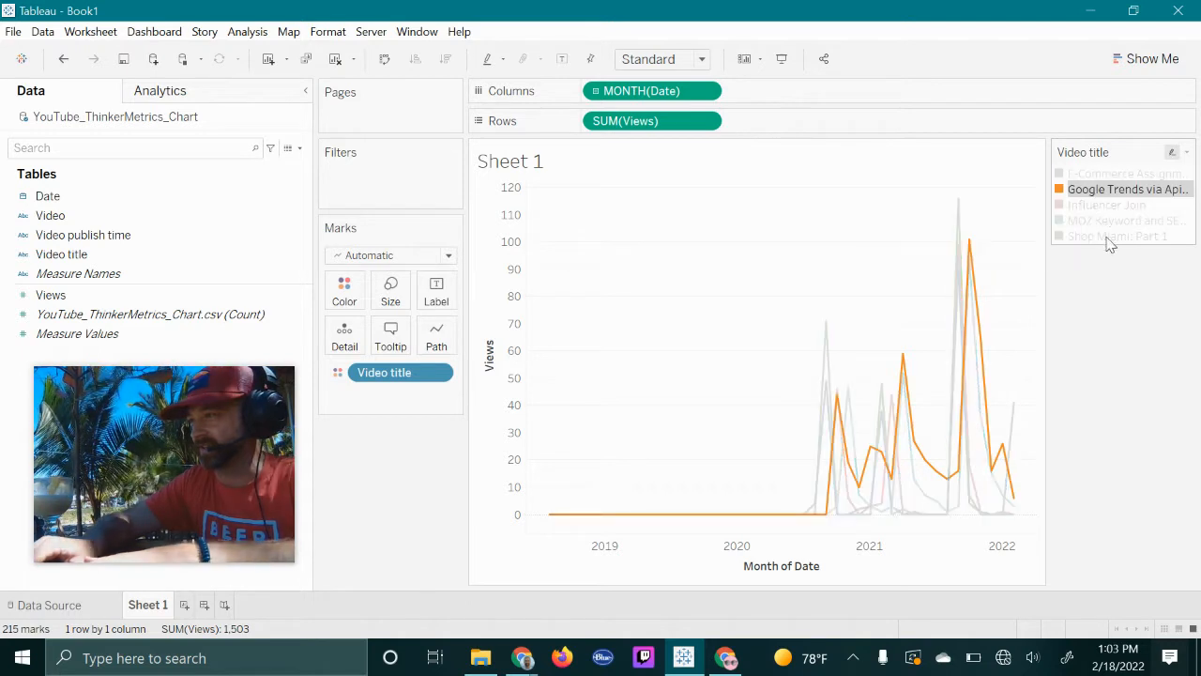
{"action": "left_click", "coordinate": [1108, 236], "text": "shift"}
{"action": "right_click", "coordinate": [1111, 238]}
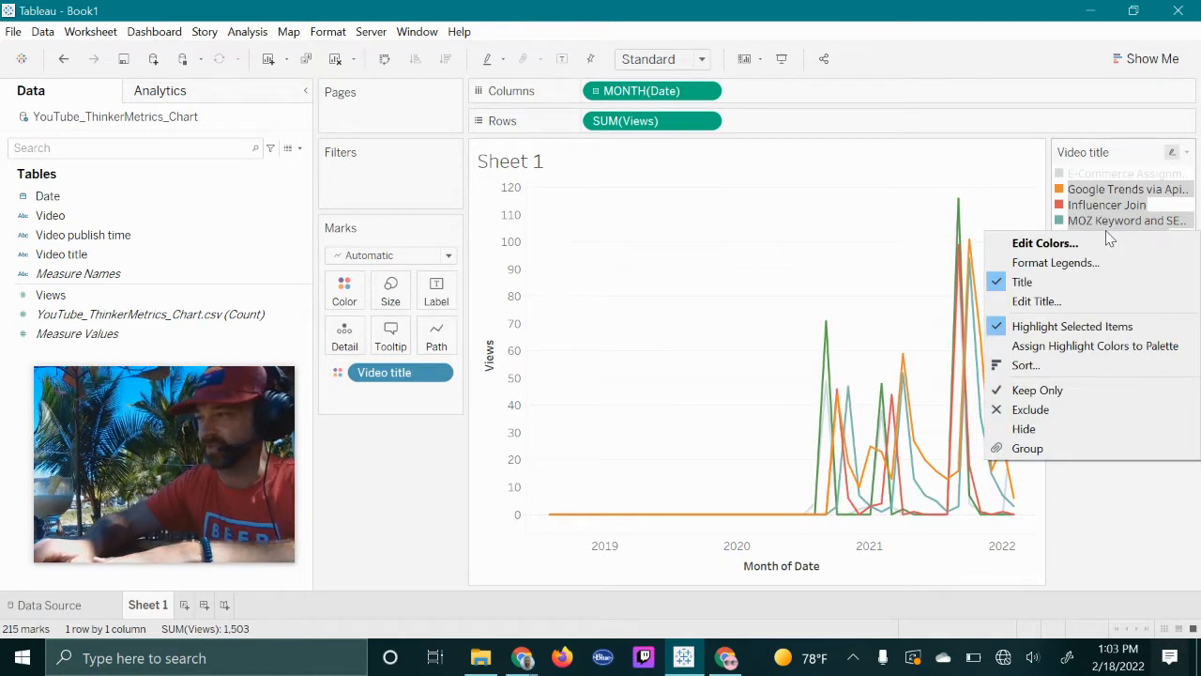
{"action": "left_click", "coordinate": [1090, 448]}
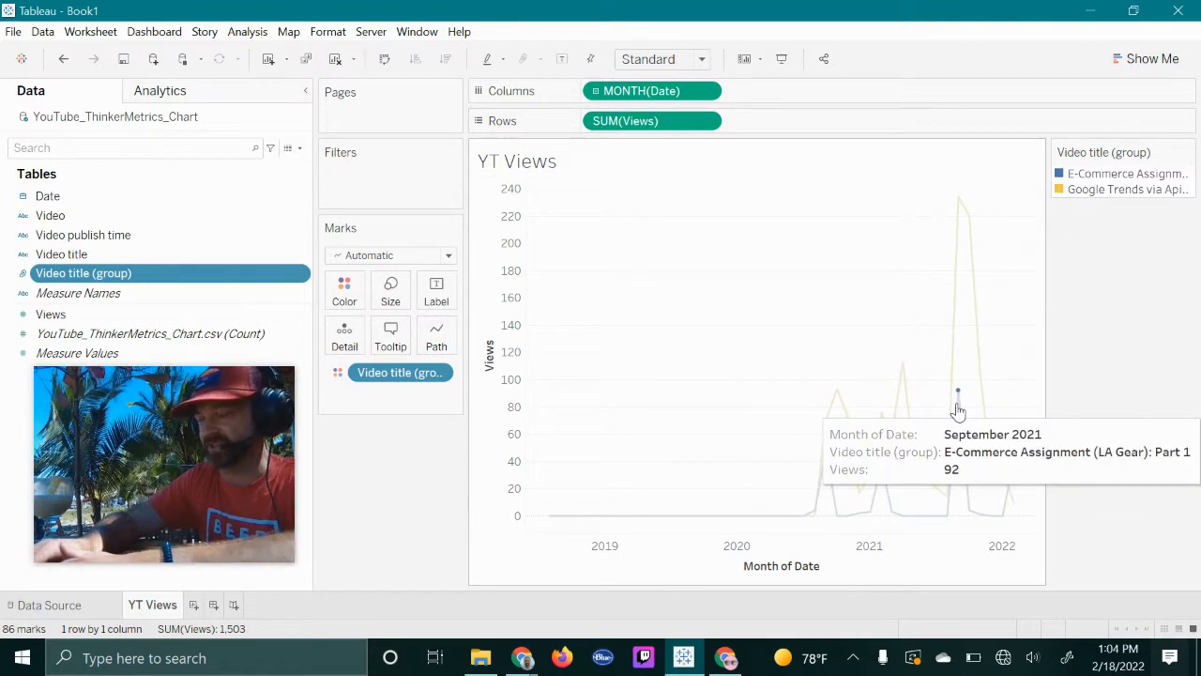
Change the aggregation of Views on Rows to AVG
{"action": "double_click", "coordinate": [612, 122]}
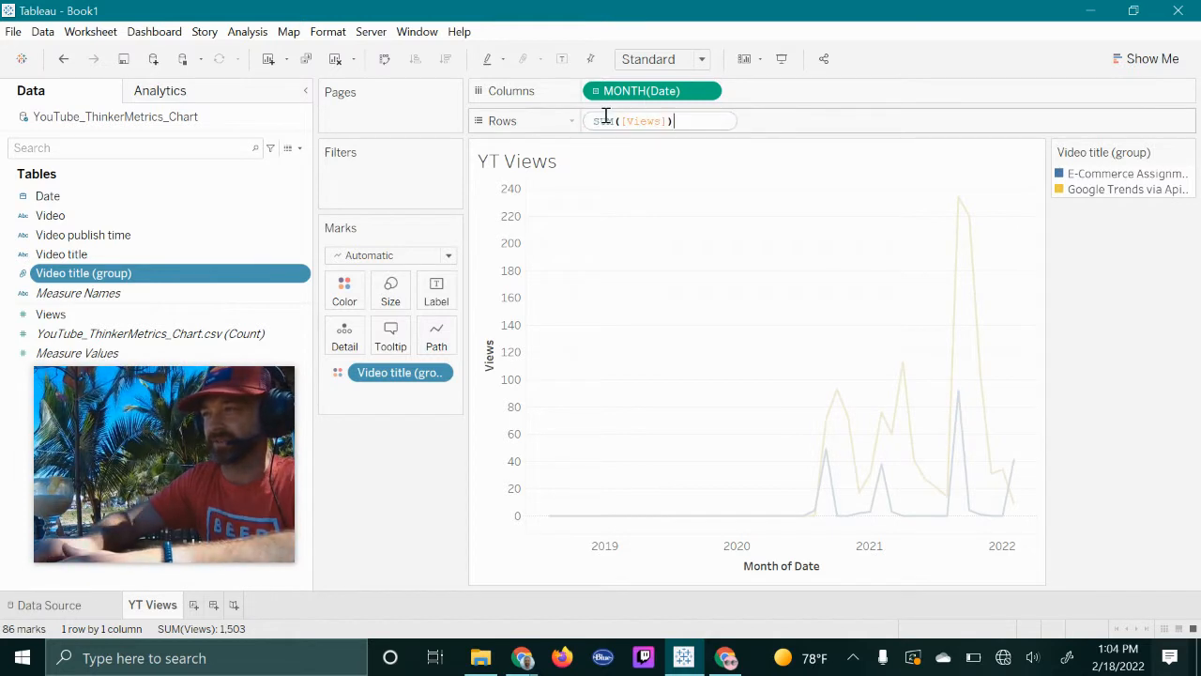
{"action": "type", "text": "AVG"}
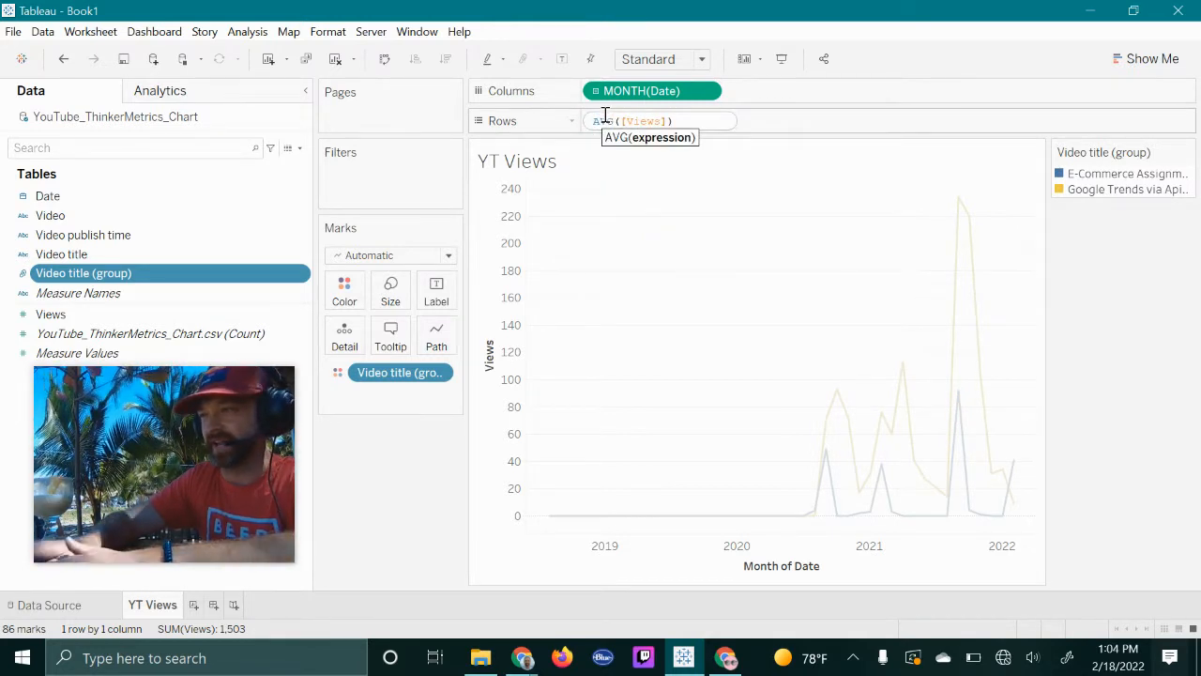
{"action": "key", "text": "Return"}
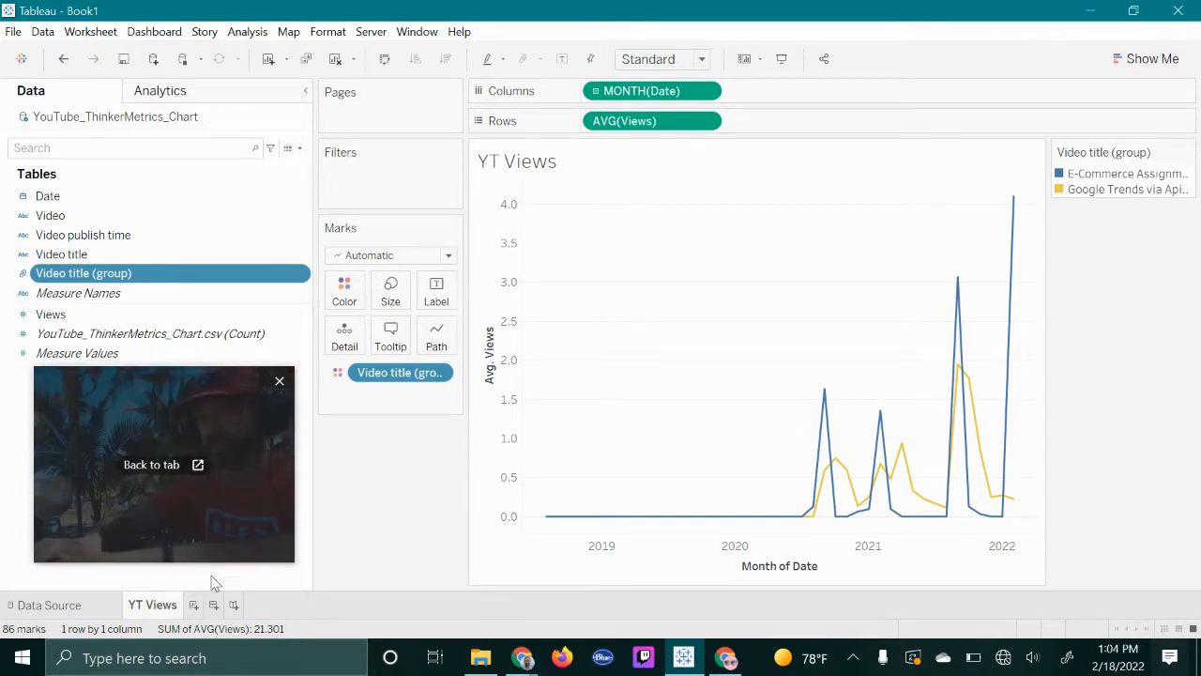
{"action": "right_click", "coordinate": [164, 614]}
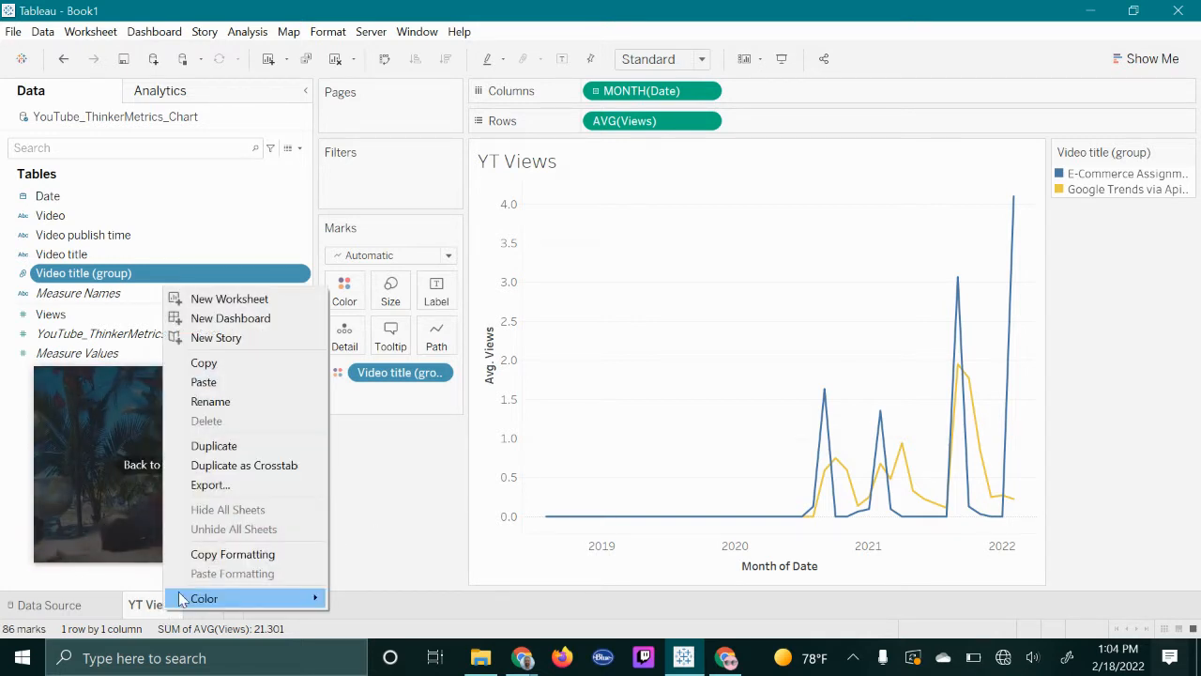
{"action": "left_click", "coordinate": [242, 445]}
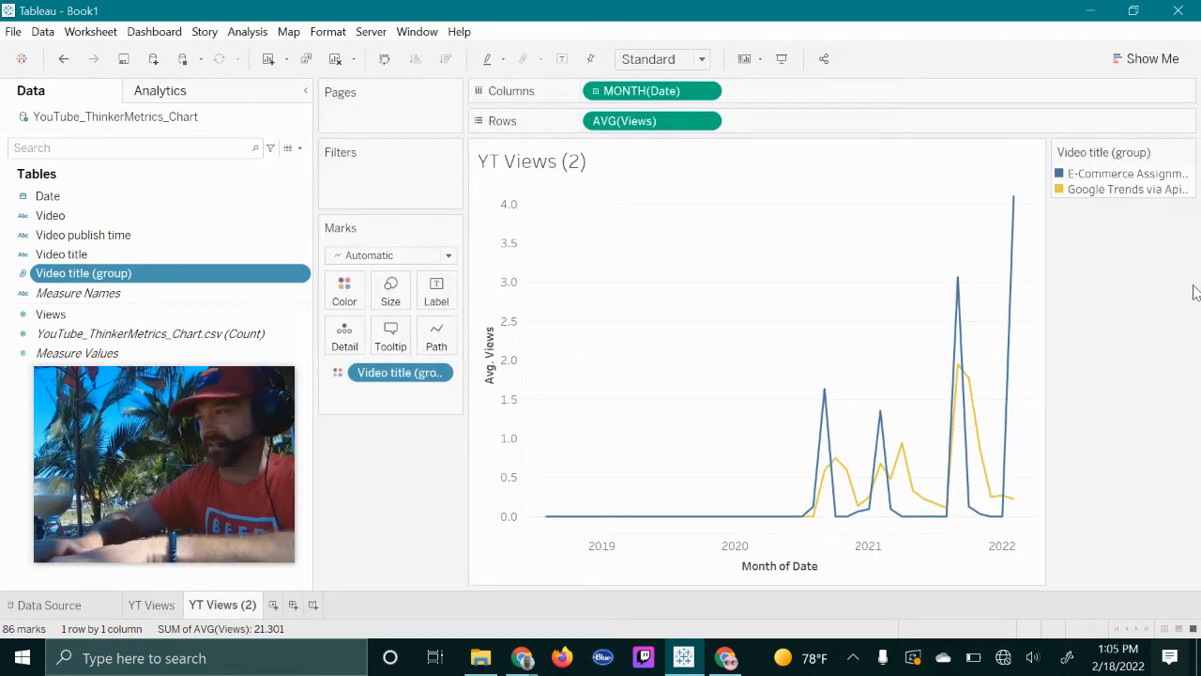
{"action": "left_click", "coordinate": [145, 605]}
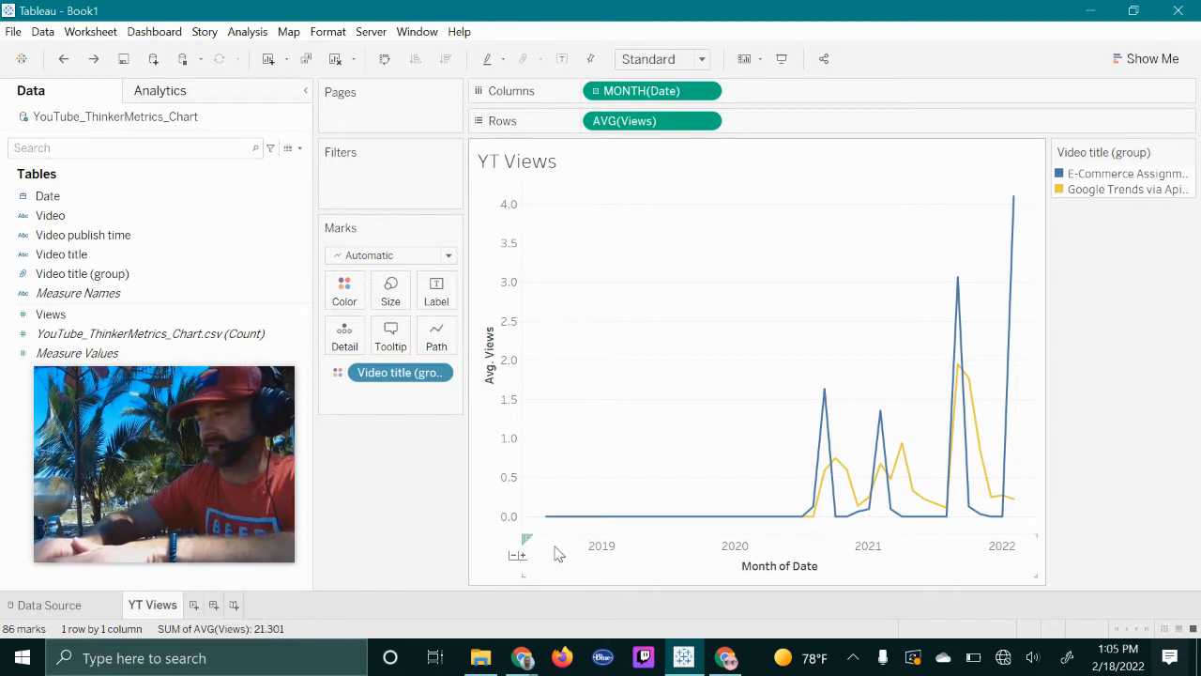
{"action": "key", "text": "ctrl+z"}
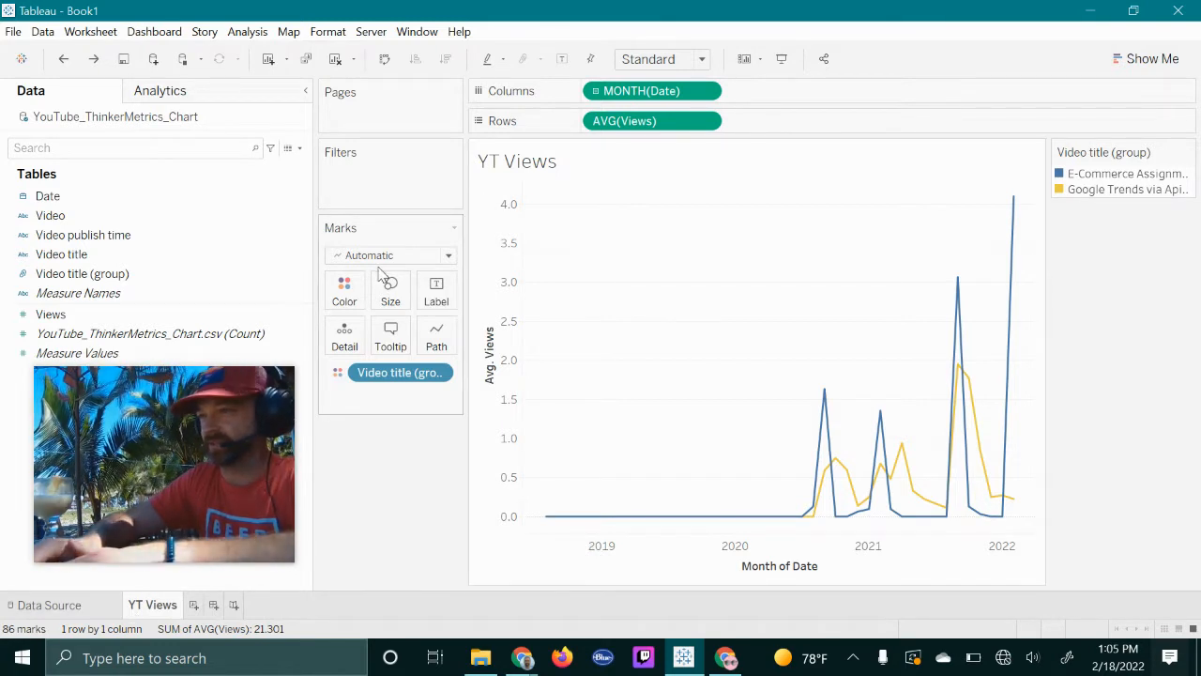
Remove the grouped title field from the marks and color the lines by the ungrouped Video title
{"action": "left_click_drag", "start_coordinate": [410, 390], "coordinate": [324, 296]}
{"action": "left_click", "coordinate": [103, 254]}
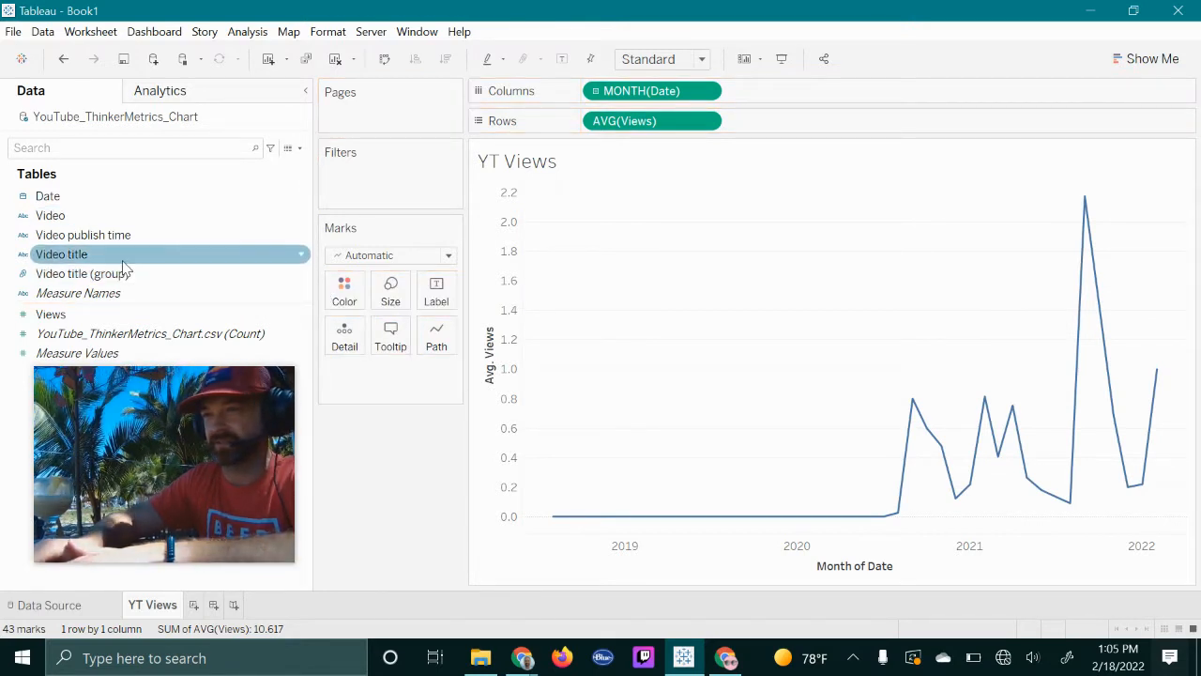
{"action": "left_click_drag", "start_coordinate": [94, 255], "coordinate": [345, 291]}
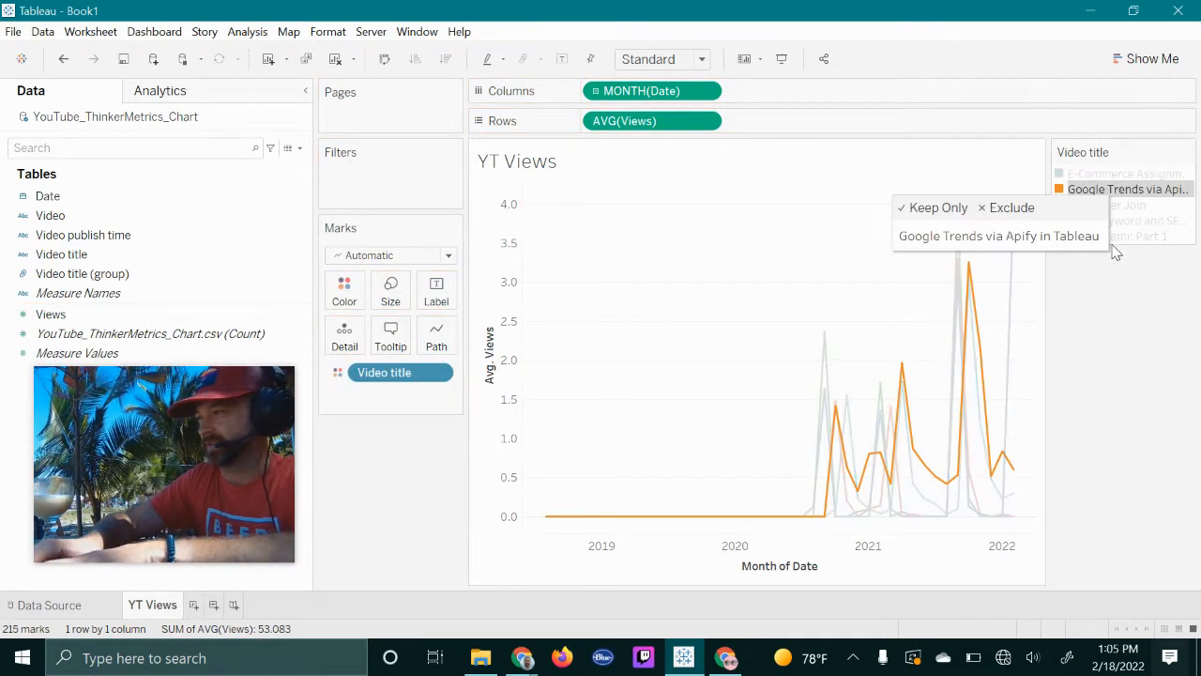
{"action": "left_click", "coordinate": [1126, 237], "text": "shift"}
{"action": "right_click", "coordinate": [1133, 242]}
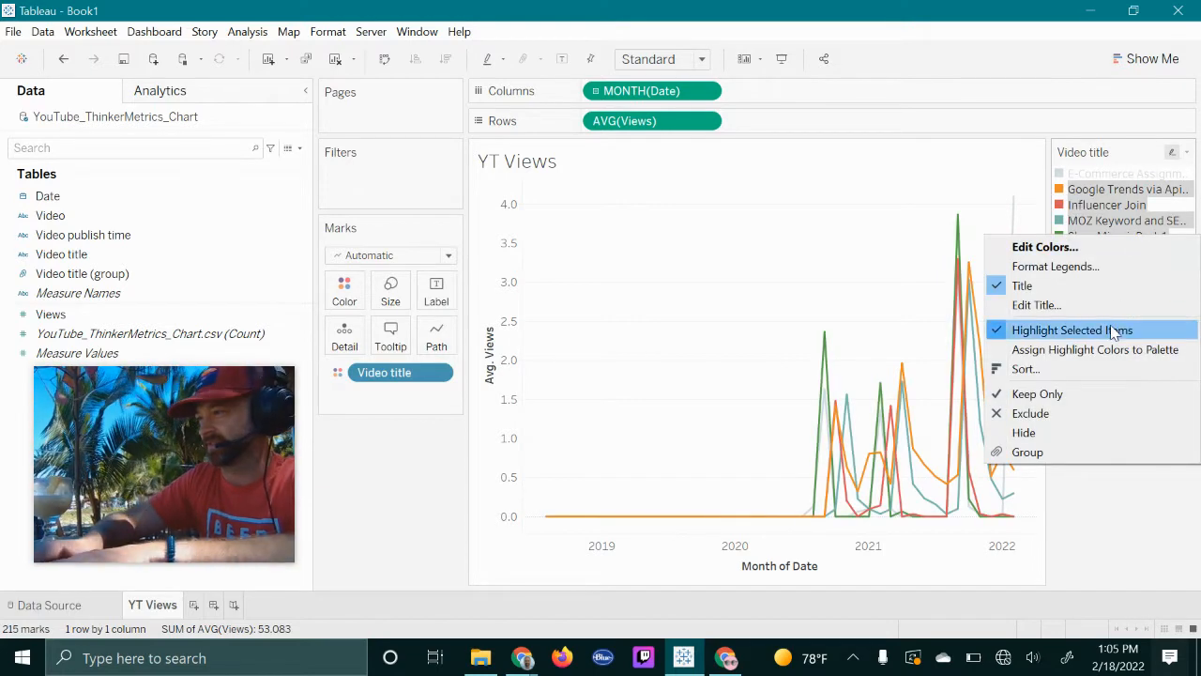
{"action": "left_click", "coordinate": [1096, 468]}
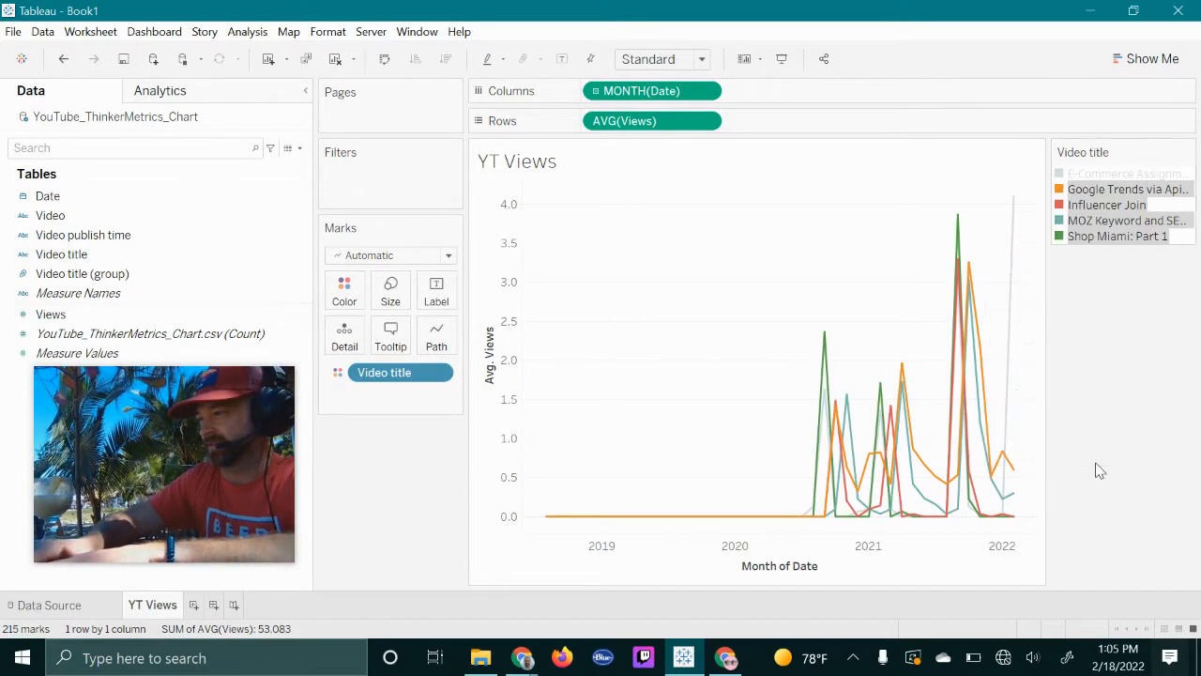
{"action": "right_click", "coordinate": [1112, 199]}
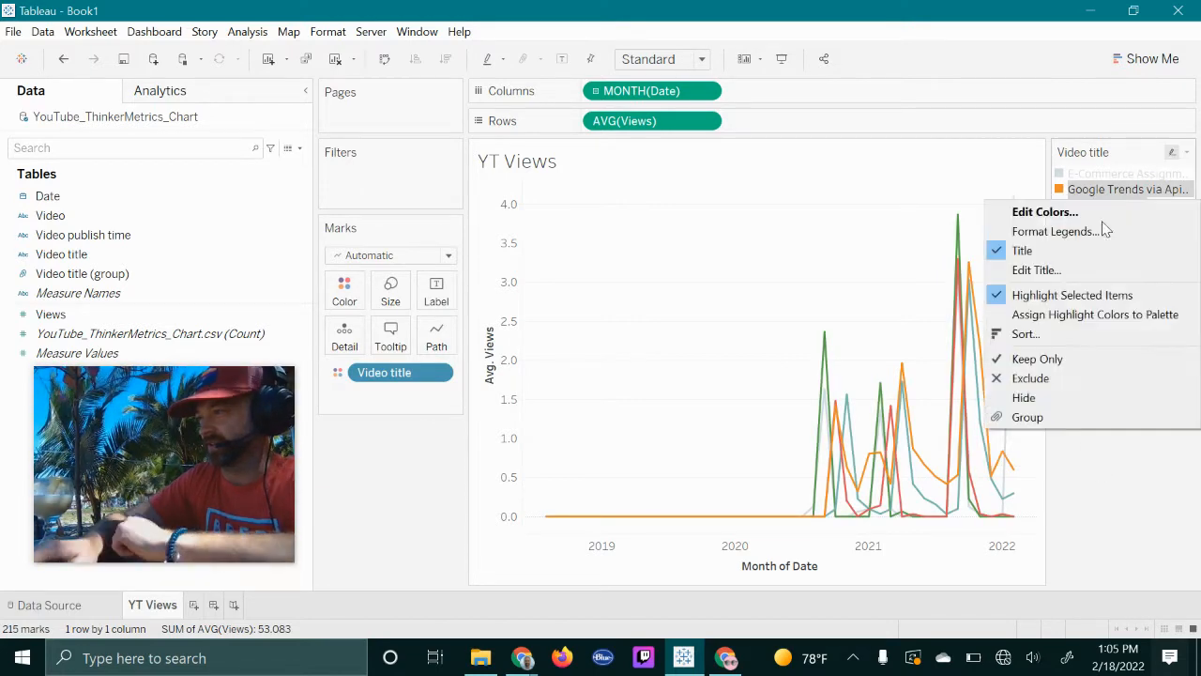
{"action": "left_click", "coordinate": [1066, 421]}
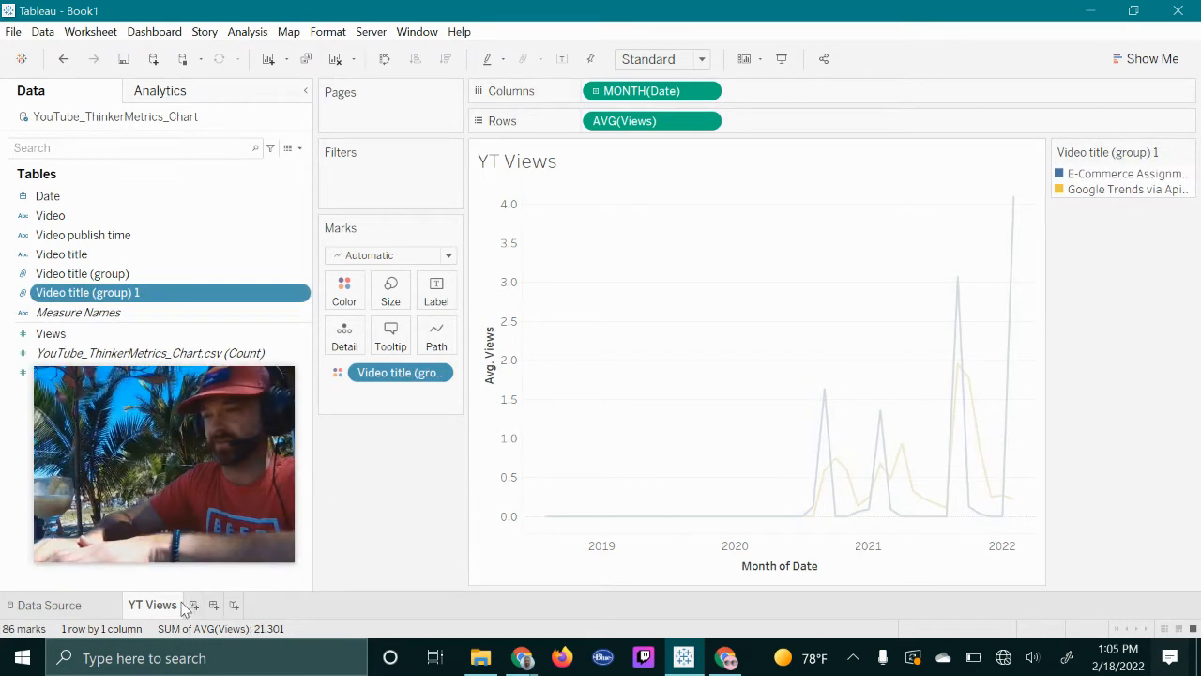
{"action": "right_click", "coordinate": [173, 281]}
{"action": "left_click", "coordinate": [225, 435]}
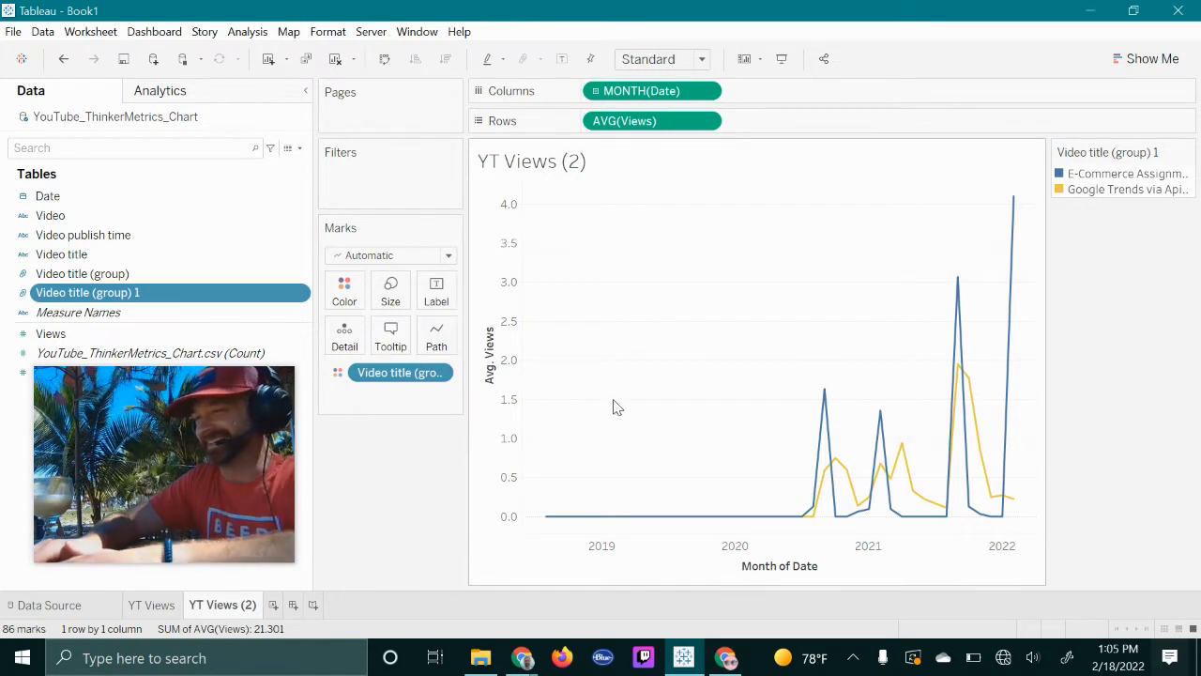
{"action": "key", "text": "ctrl+z"}
{"action": "key", "text": "ctrl+z"}
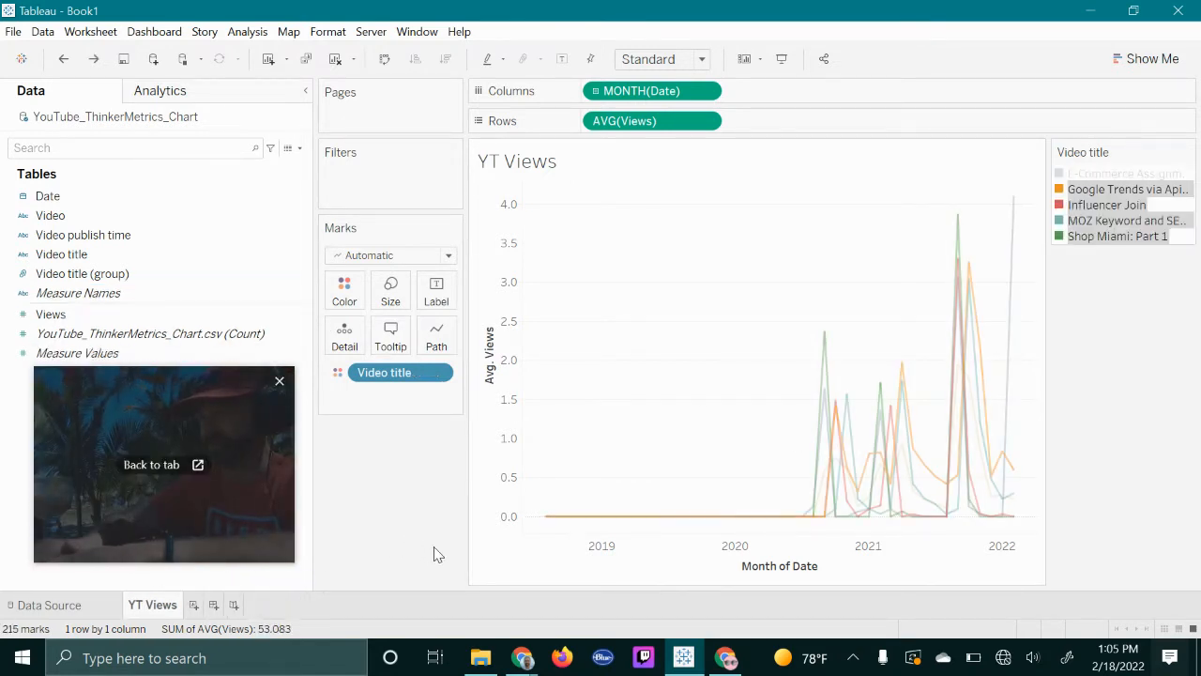
Exclude Shop Miami: Part 1 from the chart and duplicate the YT Views sheet
{"action": "left_click", "coordinate": [1079, 205]}
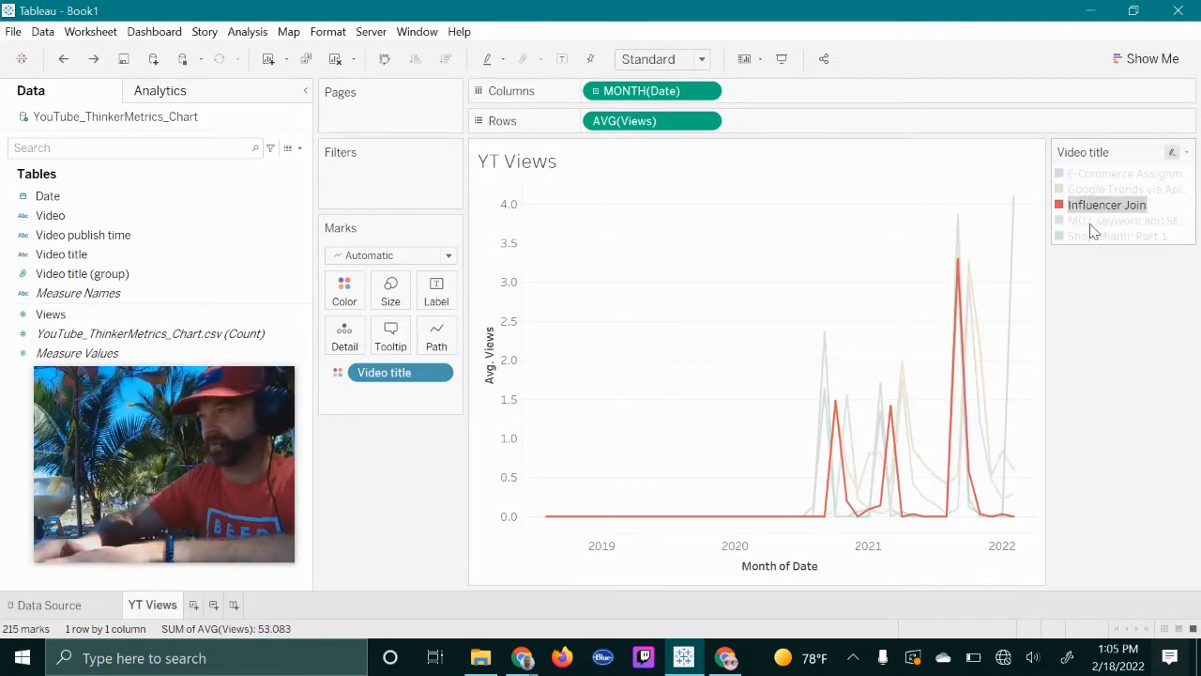
{"action": "left_click", "coordinate": [1096, 235]}
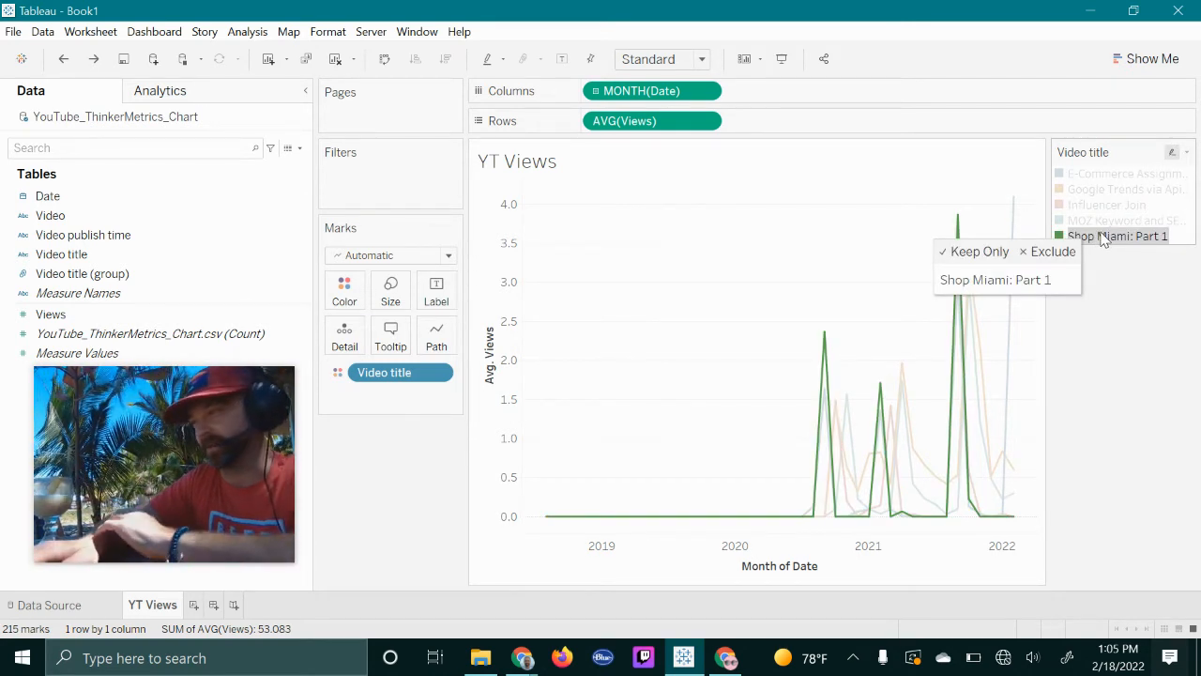
{"action": "right_click", "coordinate": [1104, 237]}
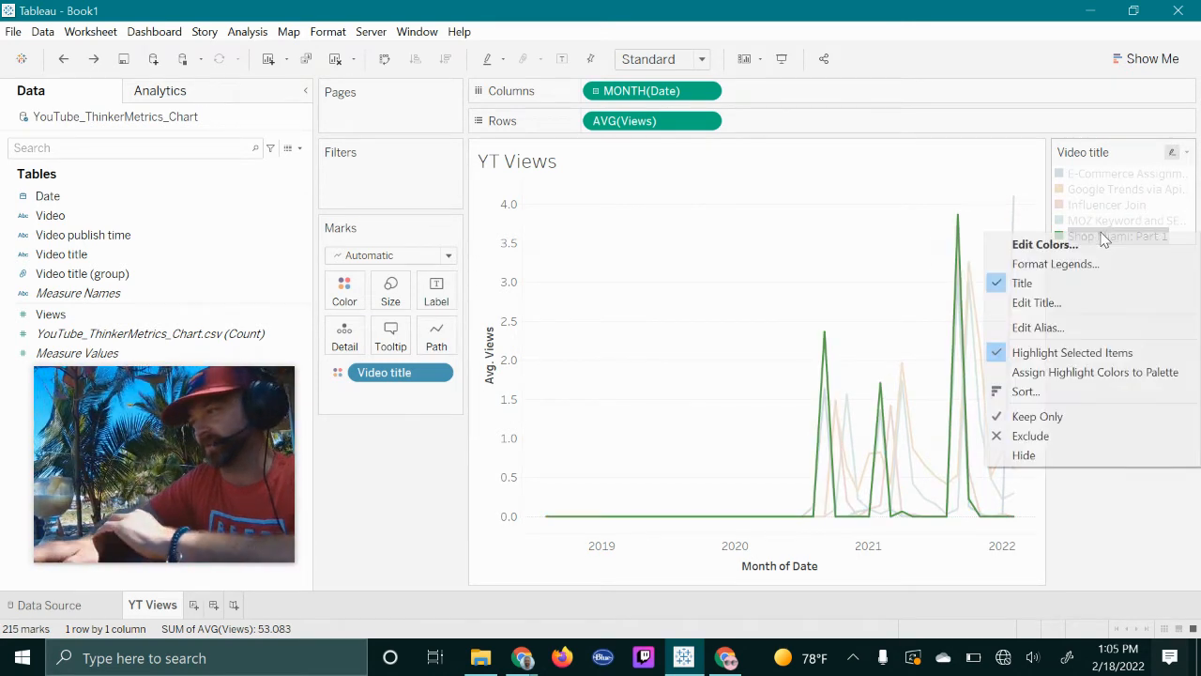
{"action": "left_click", "coordinate": [1092, 436]}
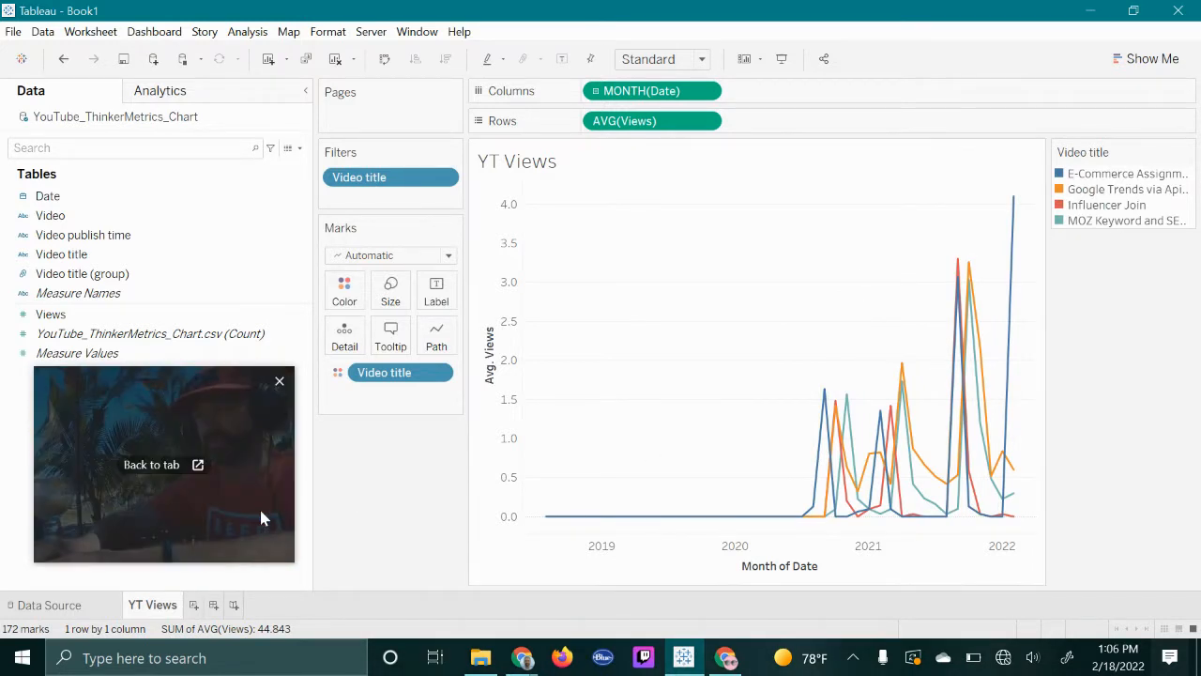
{"action": "right_click", "coordinate": [173, 608]}
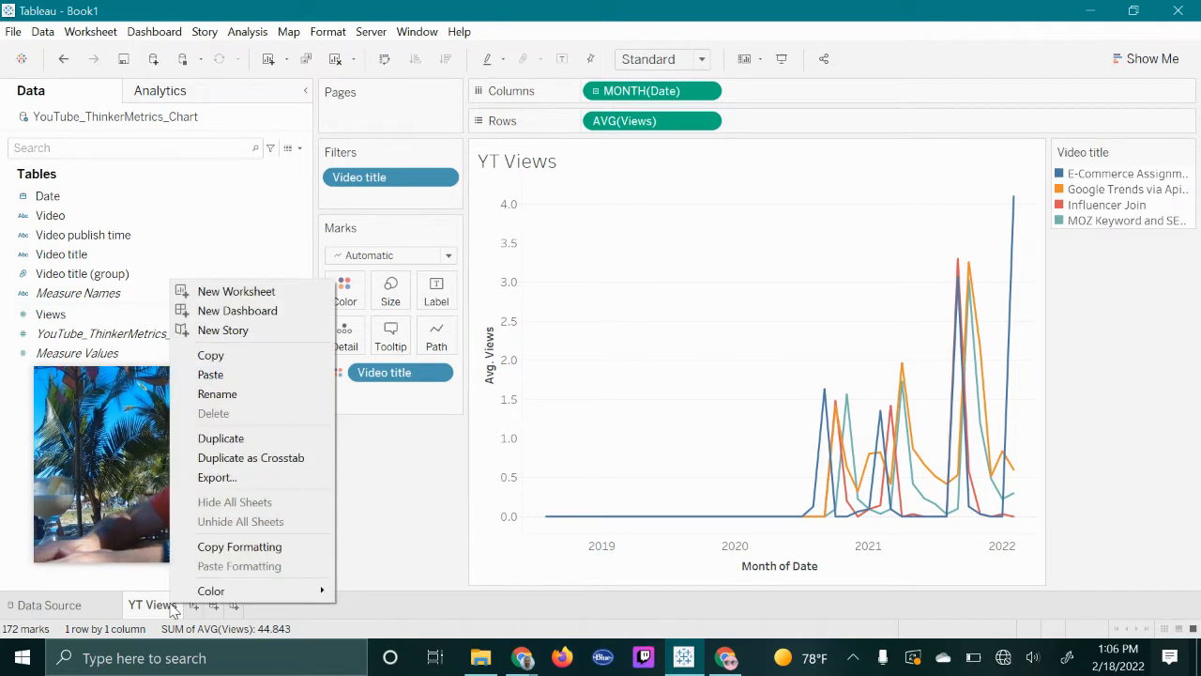
{"action": "left_click", "coordinate": [282, 438]}
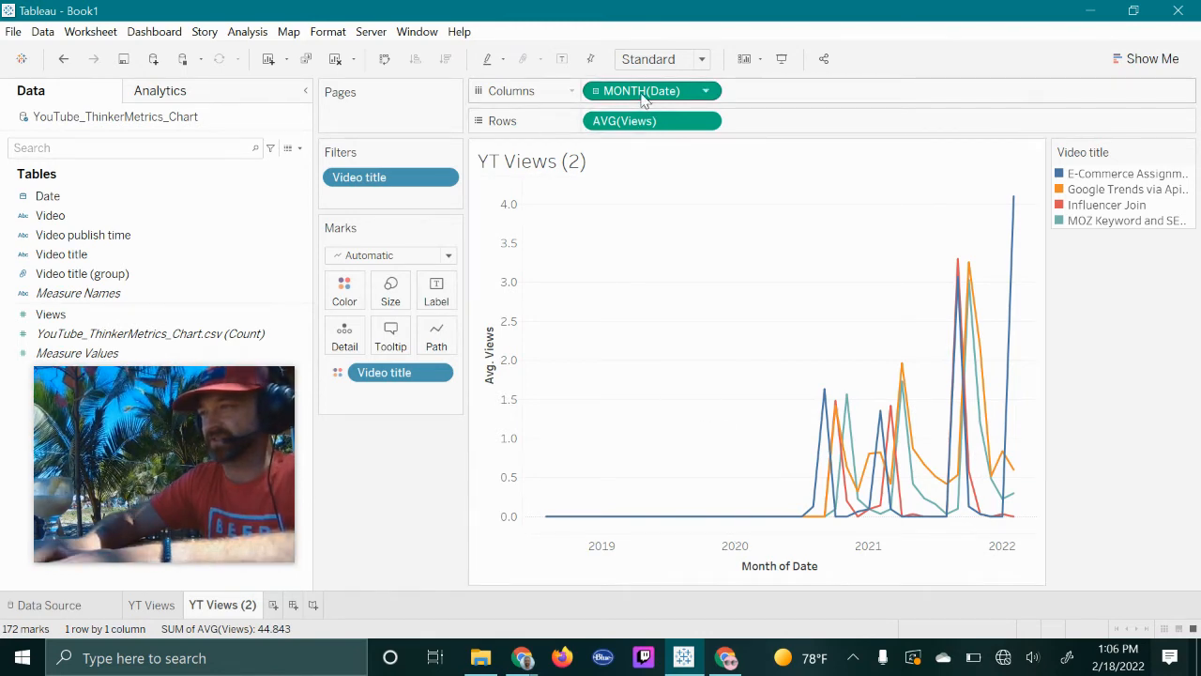
Filter the chart by Date using a date range from 8/18/2020 to 2/10/2022
{"action": "left_click_drag", "start_coordinate": [642, 91], "coordinate": [419, 199]}
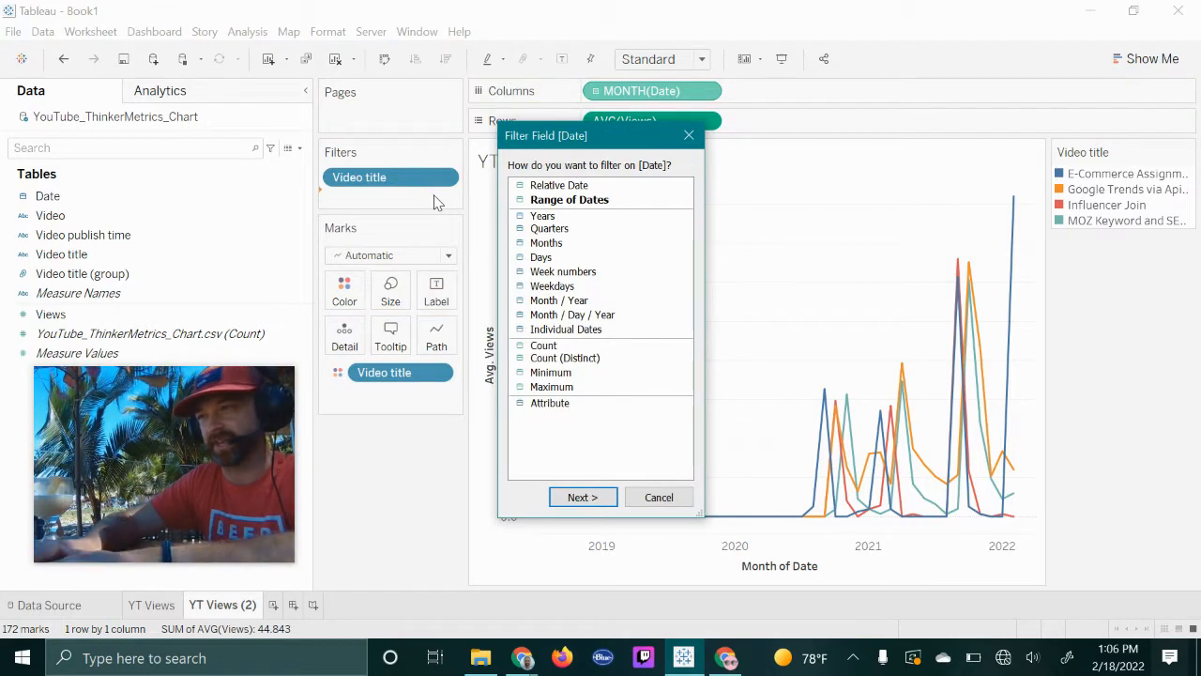
{"action": "left_click", "coordinate": [582, 496]}
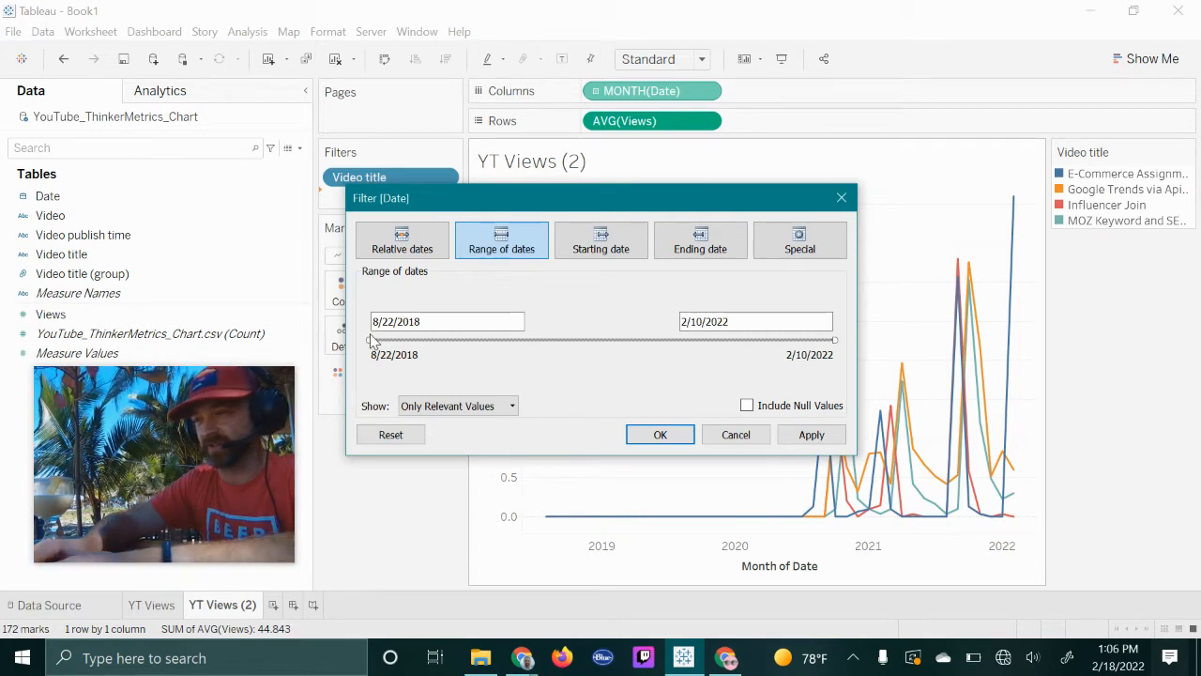
{"action": "left_click_drag", "start_coordinate": [371, 338], "coordinate": [475, 342]}
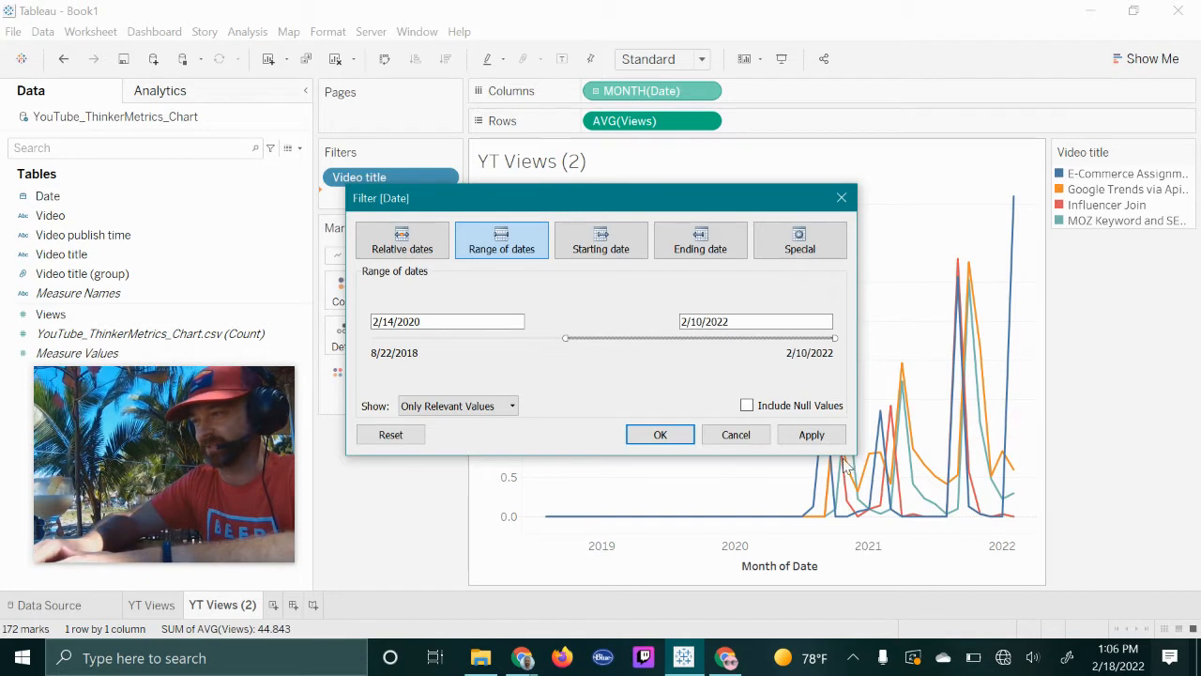
{"action": "left_click", "coordinate": [813, 435]}
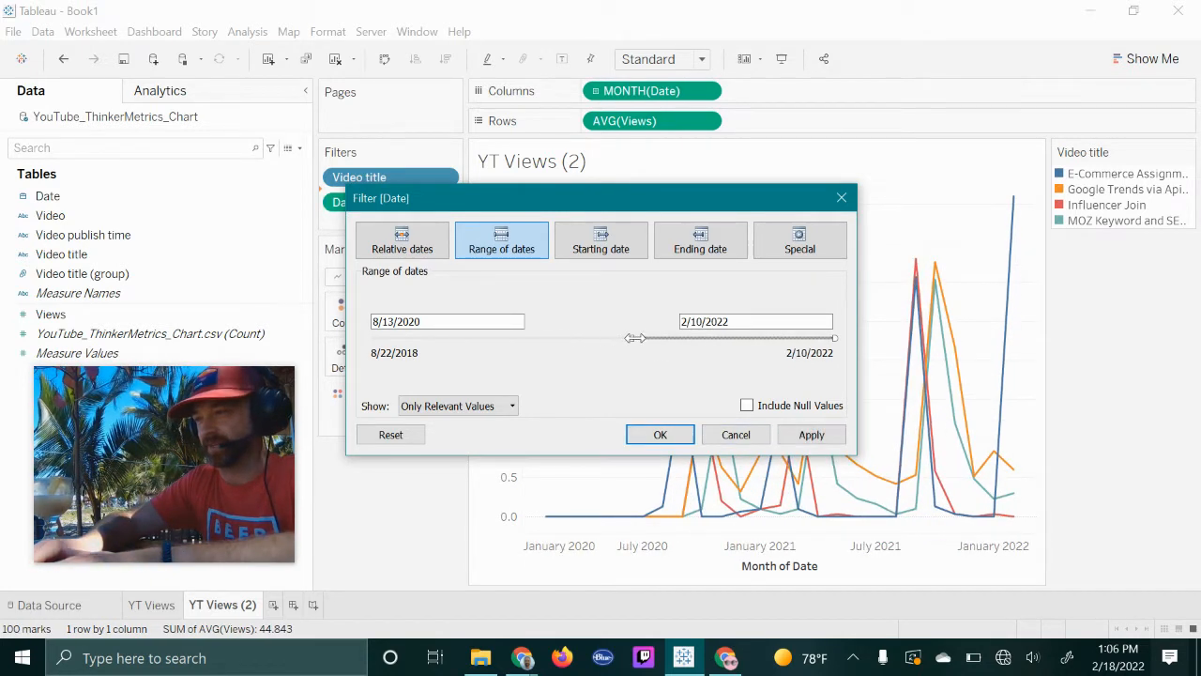
{"action": "left_click", "coordinate": [812, 433]}
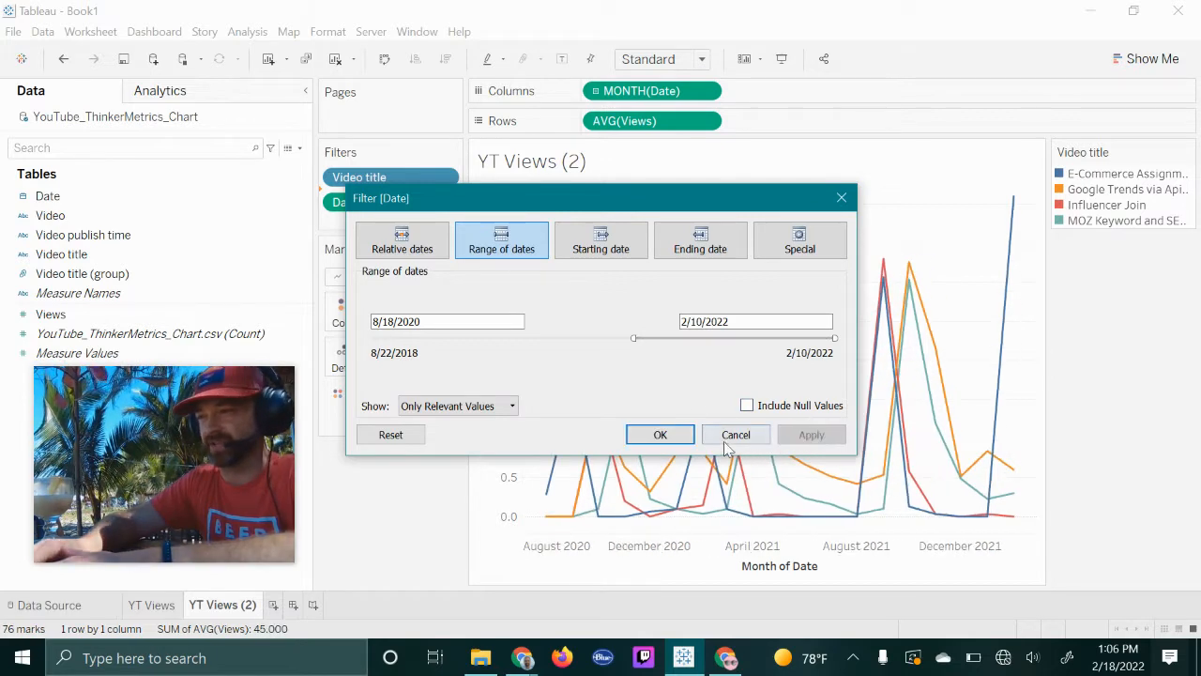
{"action": "left_click", "coordinate": [661, 441]}
Assign the Summer color palette to the Video title lines and apply it
{"action": "left_click", "coordinate": [344, 314]}
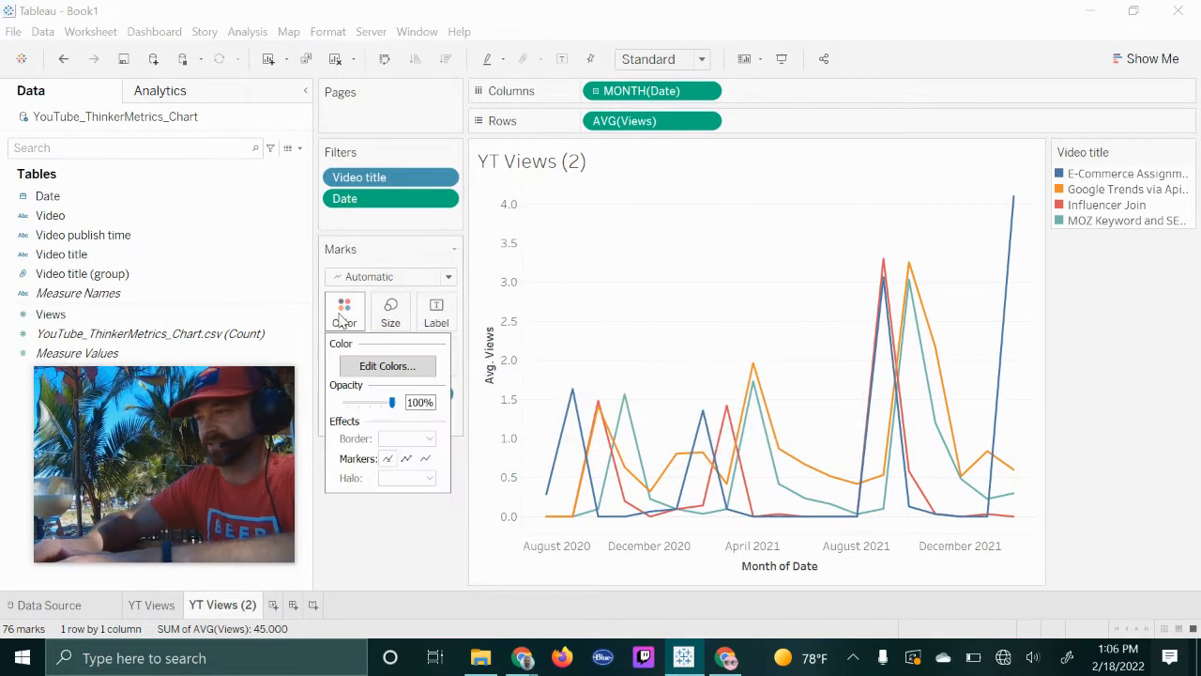
{"action": "left_click", "coordinate": [402, 367]}
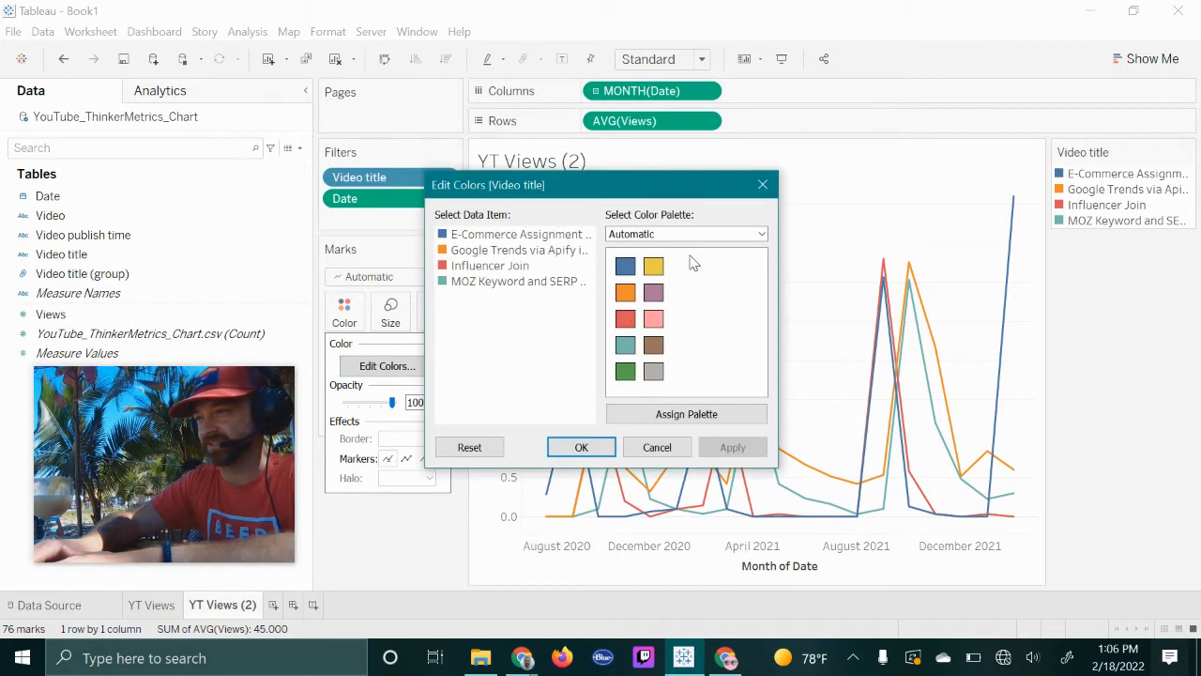
{"action": "left_click", "coordinate": [691, 236]}
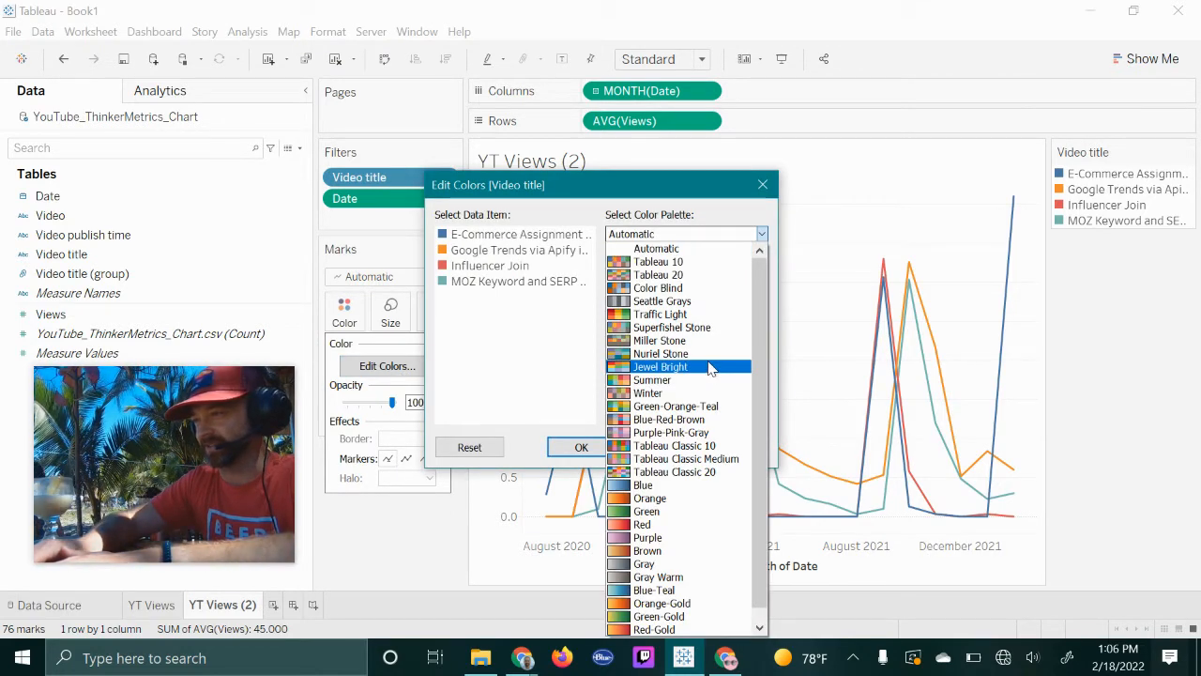
{"action": "left_click", "coordinate": [710, 362]}
{"action": "left_click", "coordinate": [677, 235]}
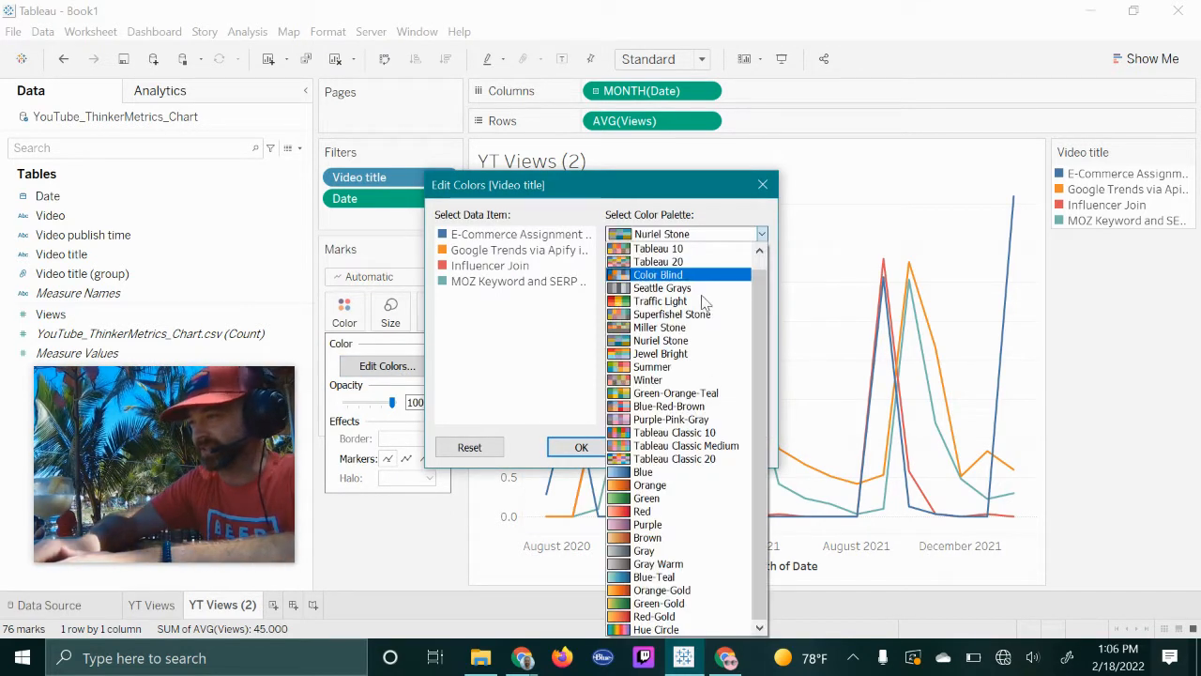
{"action": "left_click", "coordinate": [716, 368]}
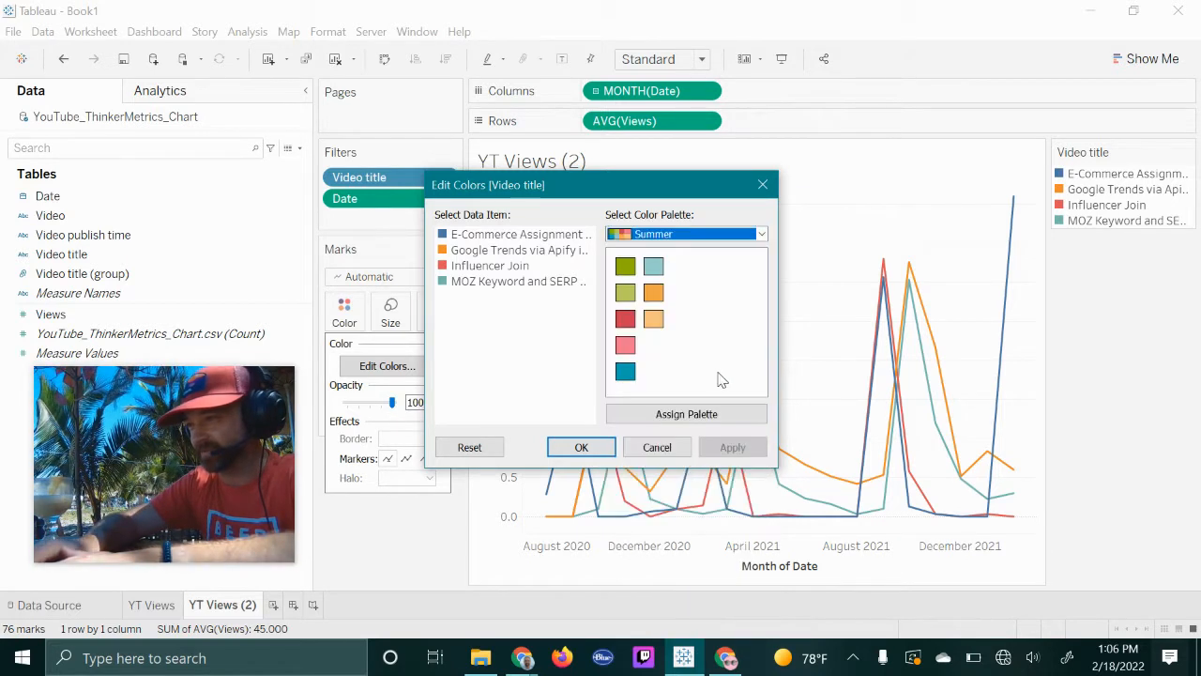
{"action": "left_click", "coordinate": [720, 413]}
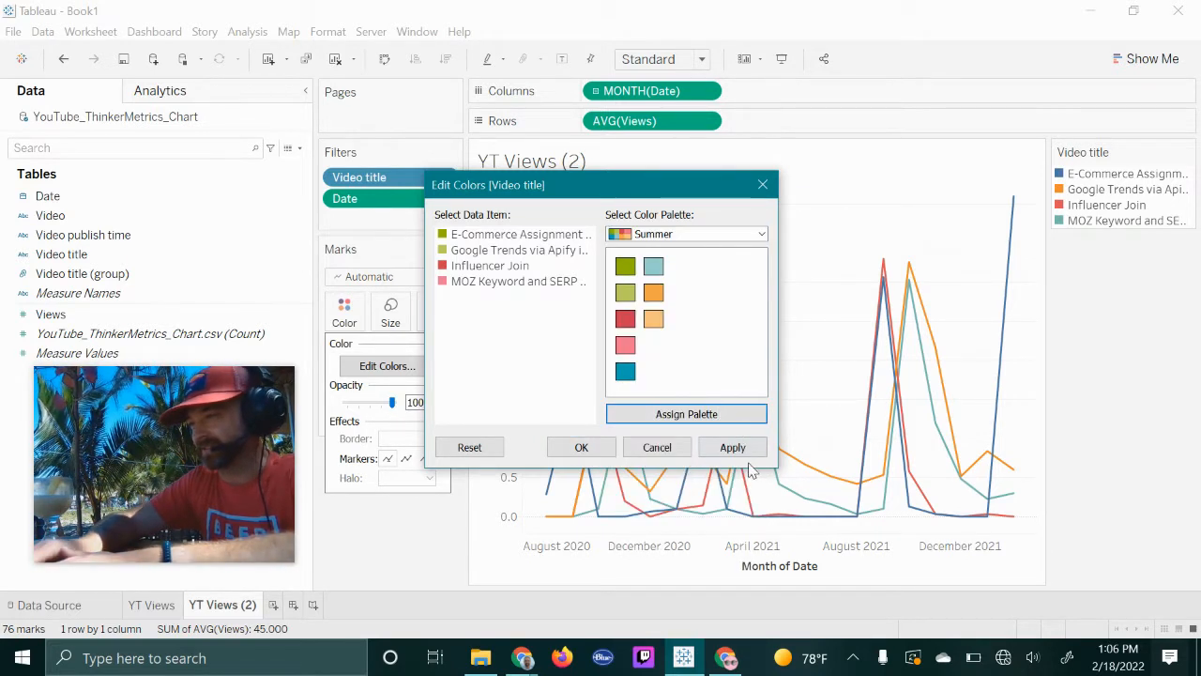
{"action": "left_click", "coordinate": [732, 447]}
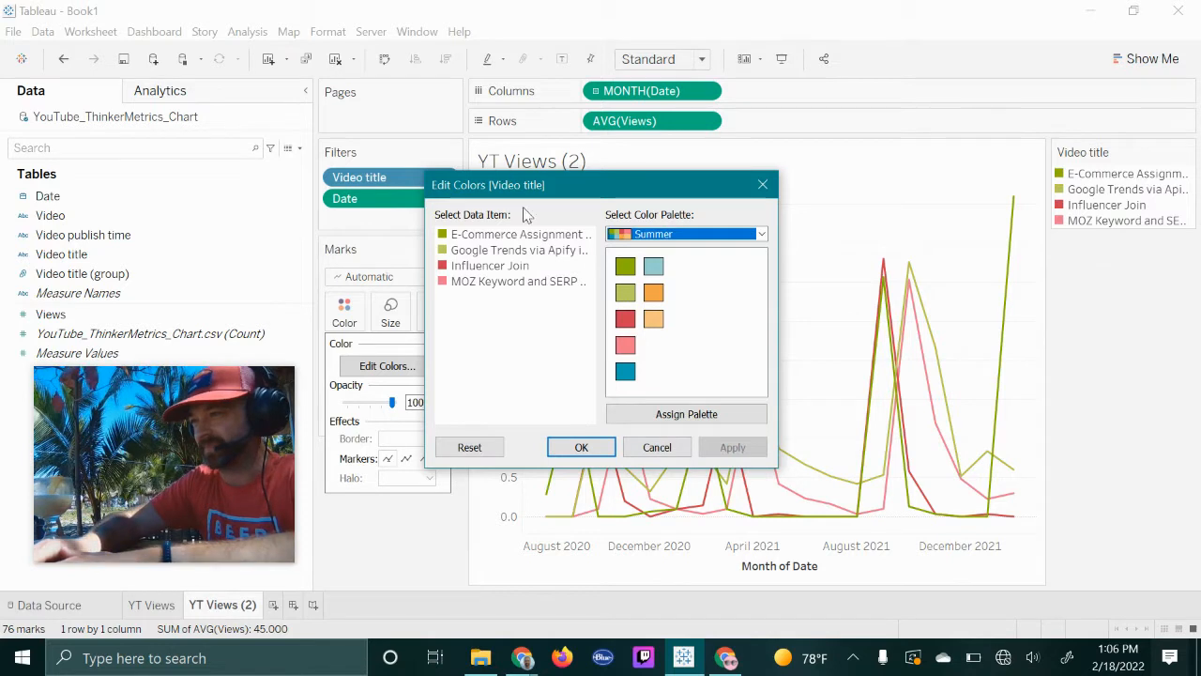
Recolor the Google Trends via Apify title dark blue-teal and the MOZ Keyword and SERP title orange, using the Summer palette
{"action": "left_click", "coordinate": [536, 256]}
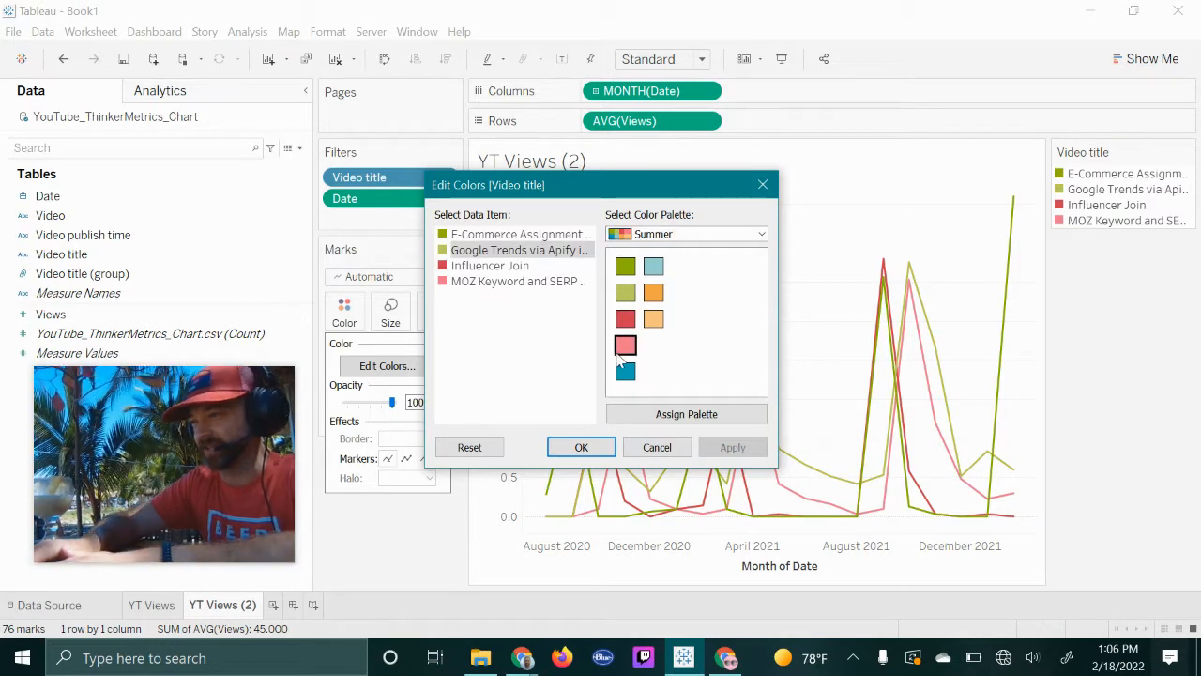
{"action": "left_click", "coordinate": [552, 284]}
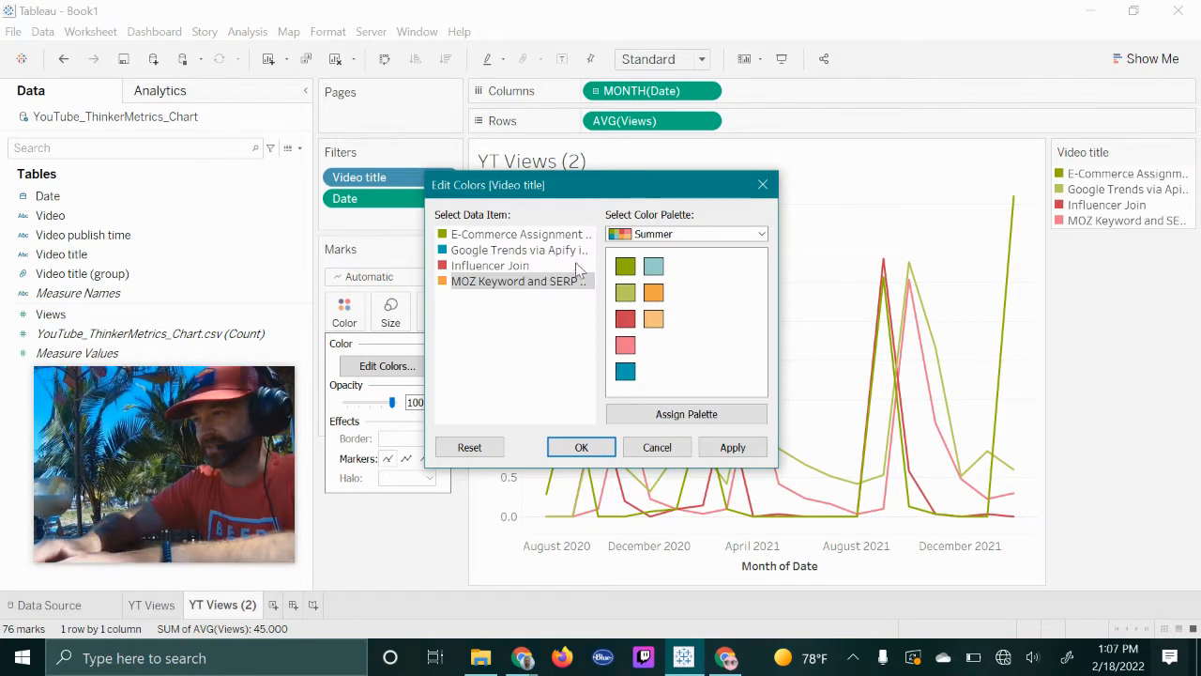
{"action": "left_click", "coordinate": [733, 448]}
{"action": "left_click", "coordinate": [582, 448]}
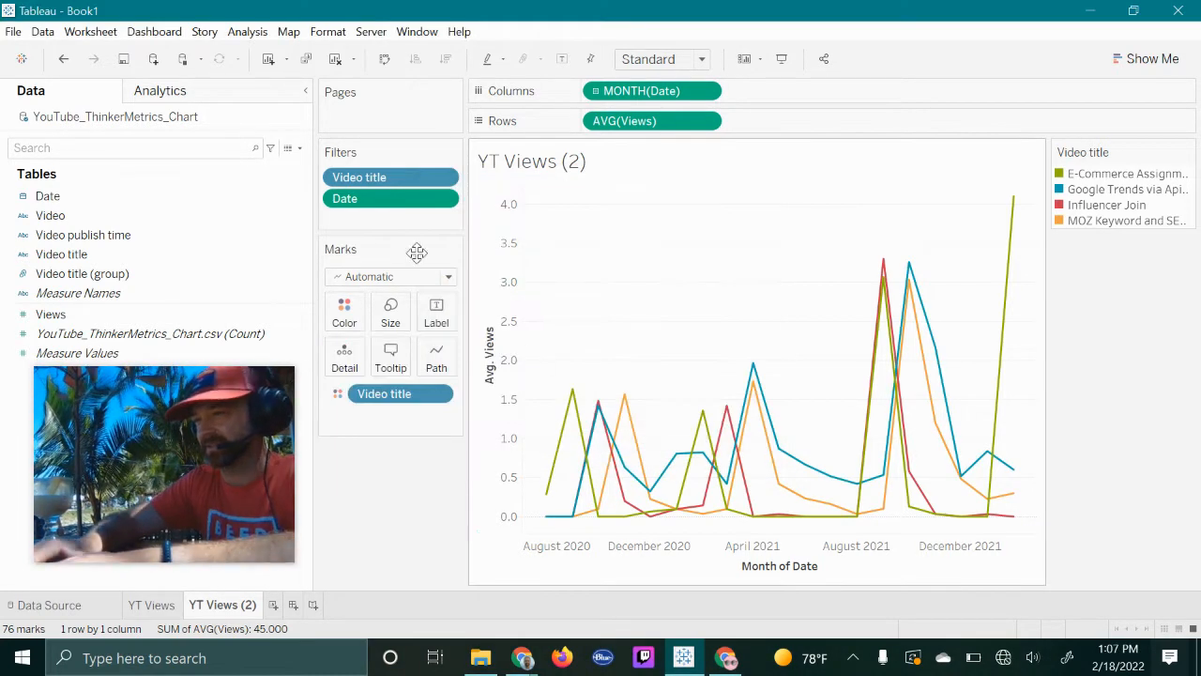
Change the mark type to Shape and display the data points as filled stars
{"action": "left_click", "coordinate": [387, 275]}
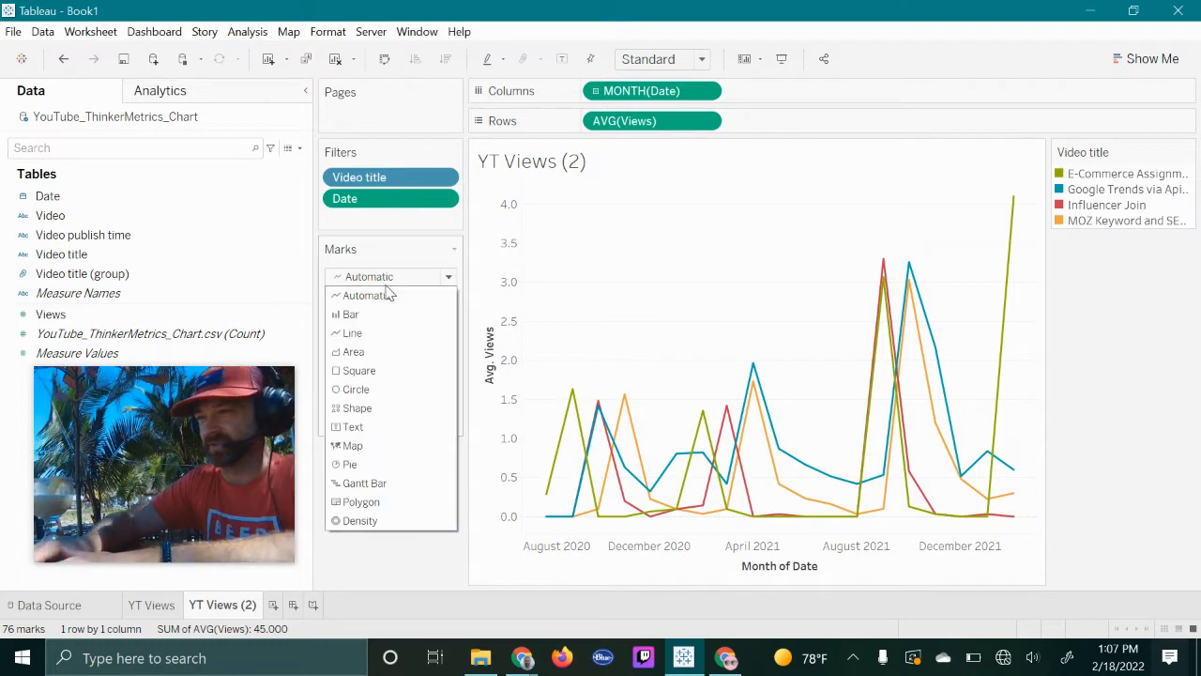
{"action": "left_click", "coordinate": [406, 407]}
{"action": "left_click", "coordinate": [448, 351]}
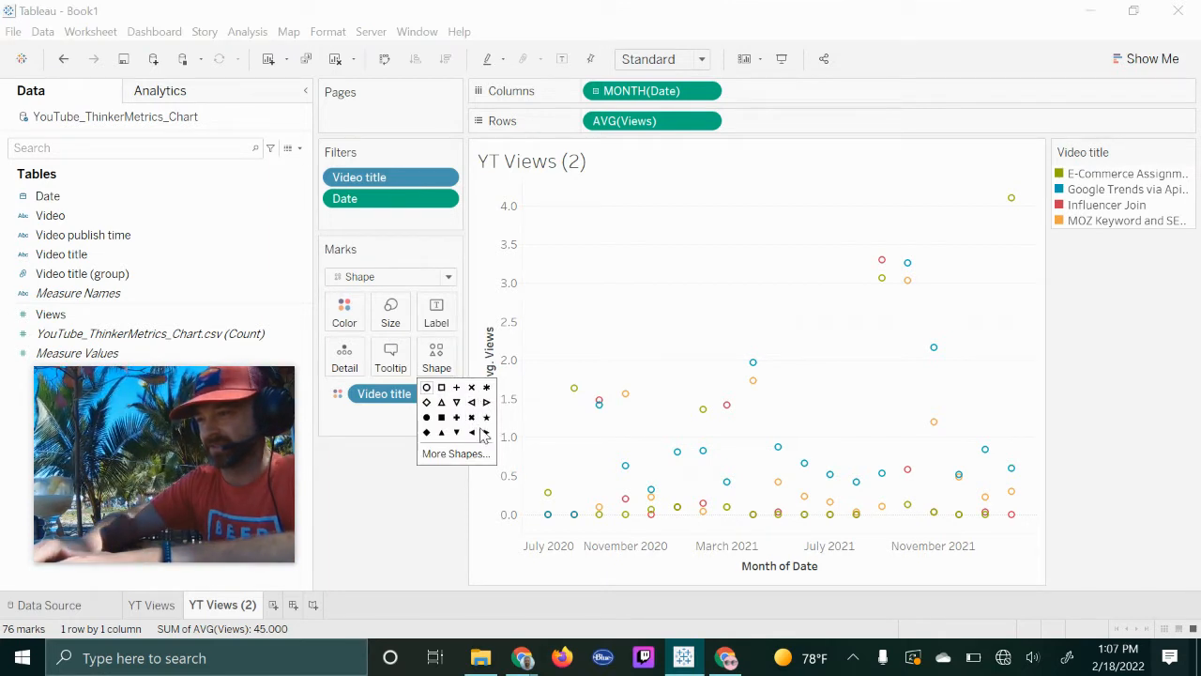
{"action": "left_click", "coordinate": [486, 418]}
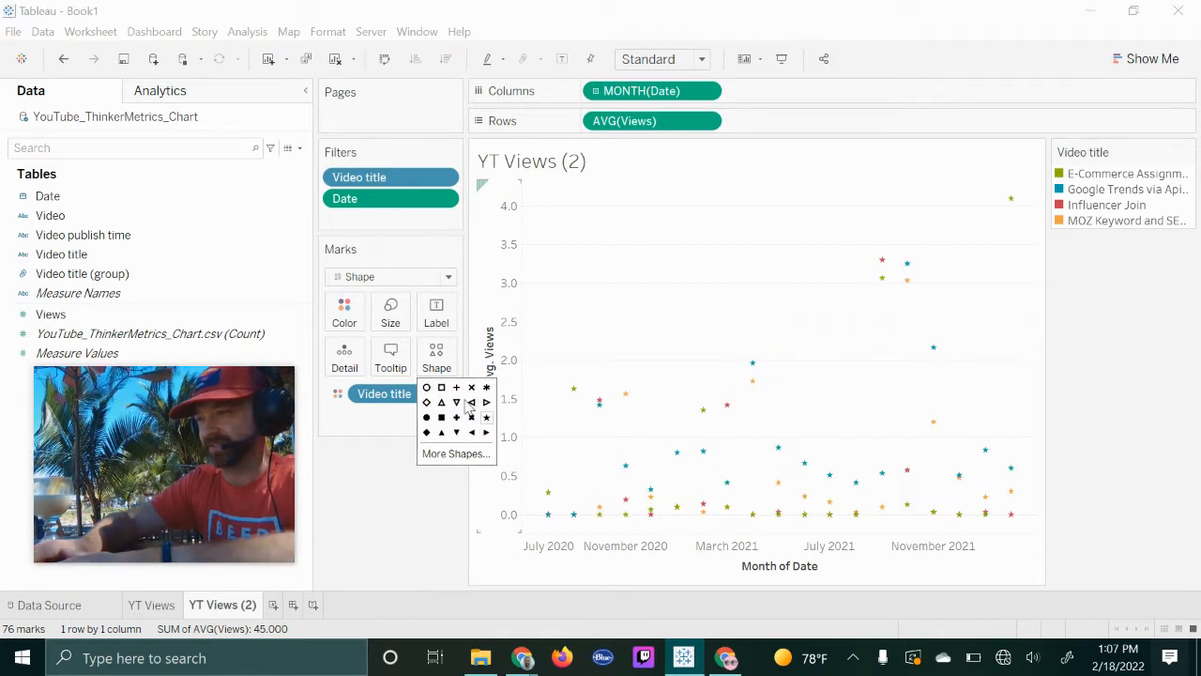
Increase the mark size well above the default and set the mark type to Line
{"action": "left_click", "coordinate": [390, 312]}
{"action": "left_click", "coordinate": [390, 312]}
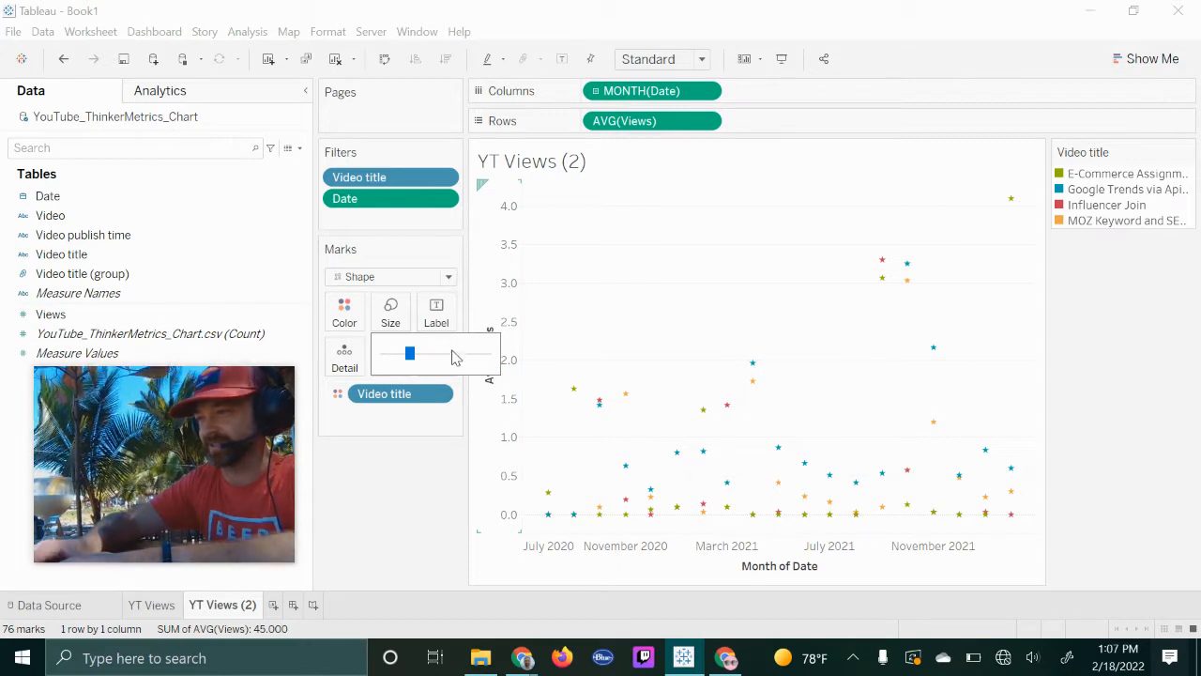
{"action": "left_click", "coordinate": [454, 356]}
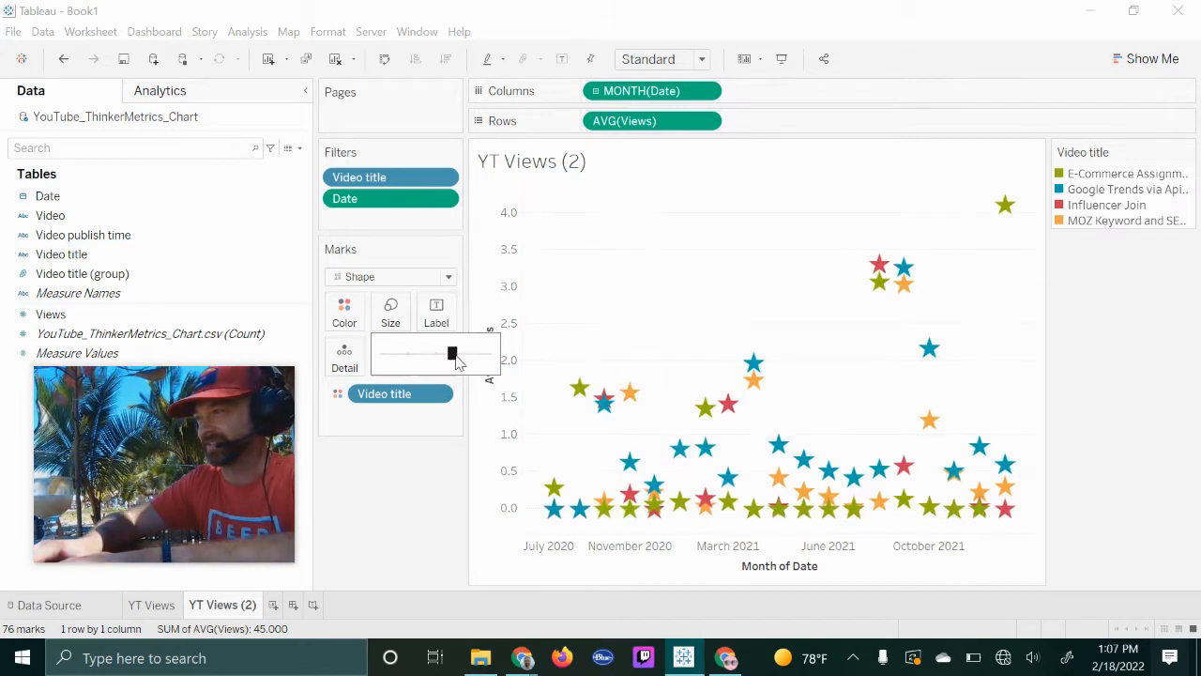
{"action": "left_click", "coordinate": [357, 277]}
{"action": "left_click", "coordinate": [353, 332]}
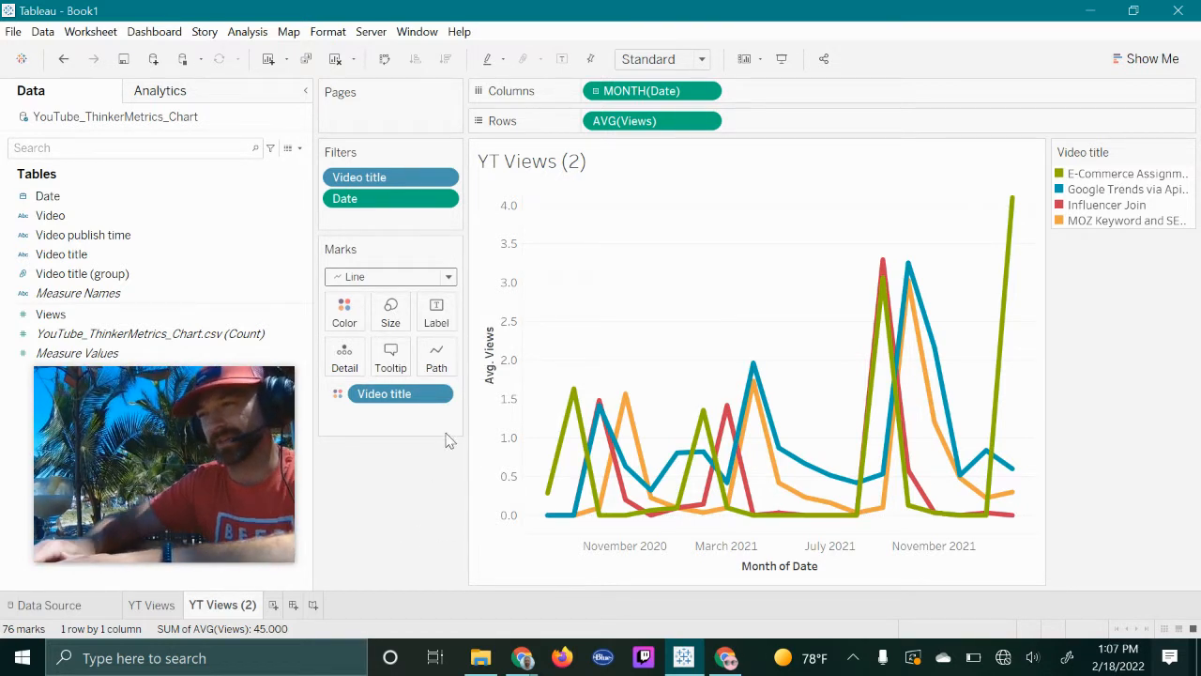
Change the mark type to Bar and inspect the stacked segments of each month by video title
{"action": "left_click", "coordinate": [401, 279]}
{"action": "left_click", "coordinate": [406, 314]}
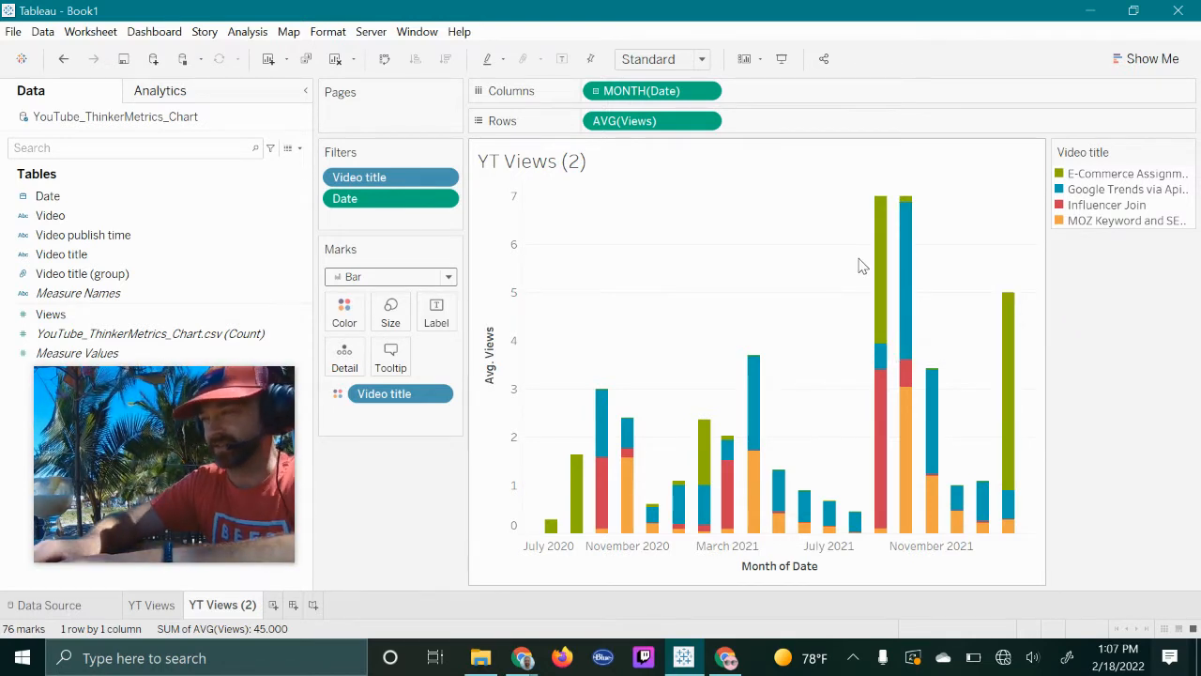
{"action": "mouse_move", "coordinate": [887, 417]}
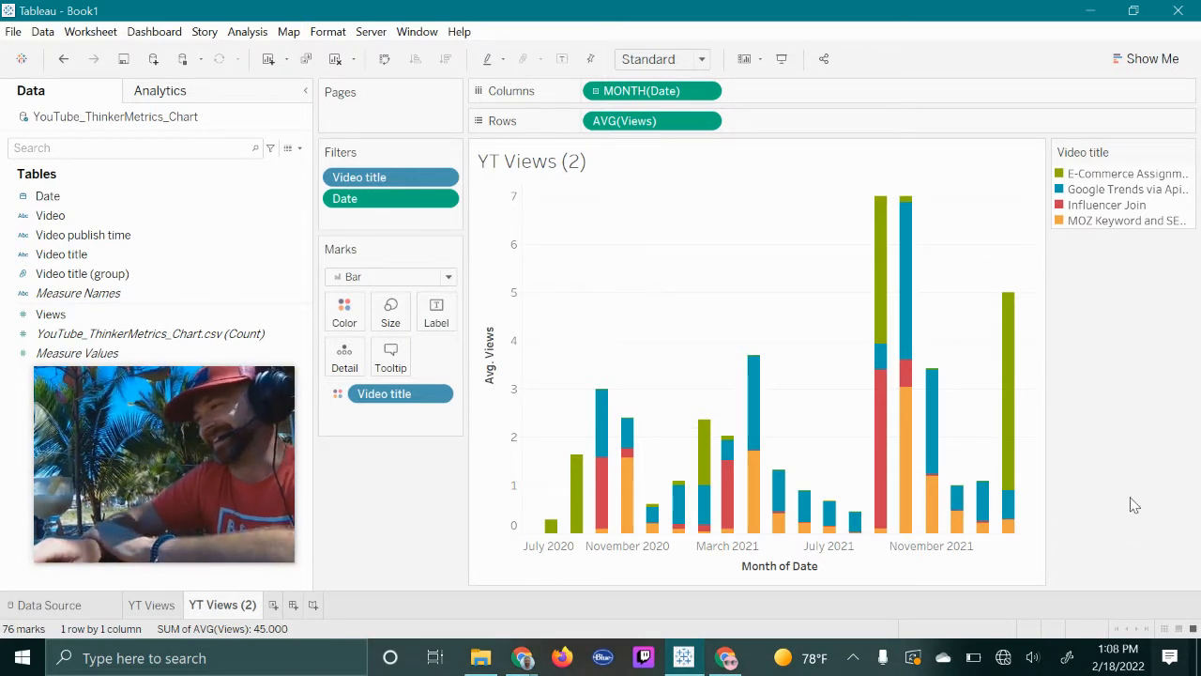
{"action": "mouse_move", "coordinate": [915, 396]}
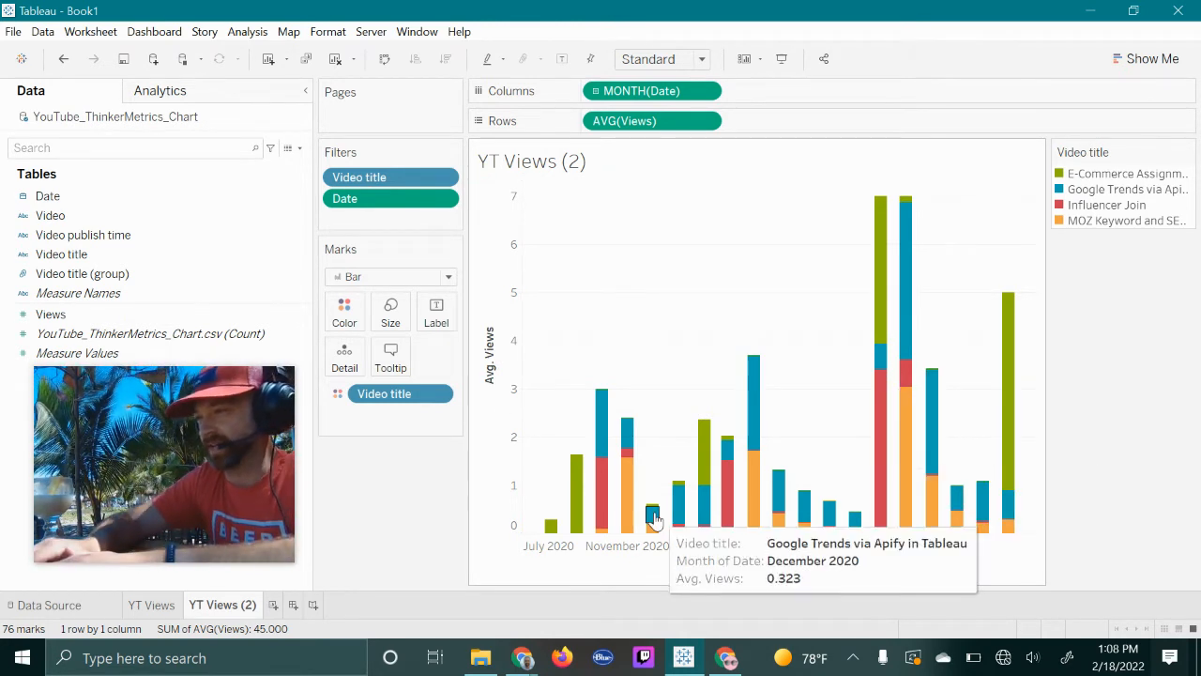
{"action": "mouse_move", "coordinate": [224, 532]}
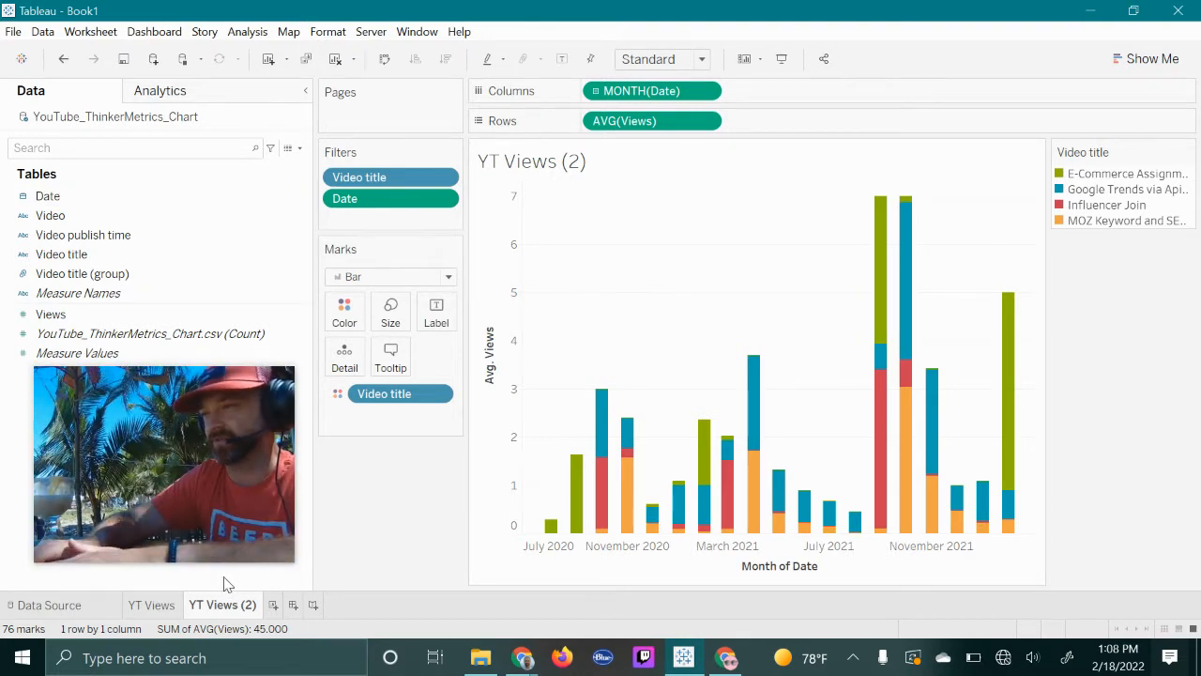
Set the mark type to Line and add Video title to Rows ahead of AVG(Views) for a separate chart per video
{"action": "left_click", "coordinate": [448, 275]}
{"action": "left_click", "coordinate": [399, 331]}
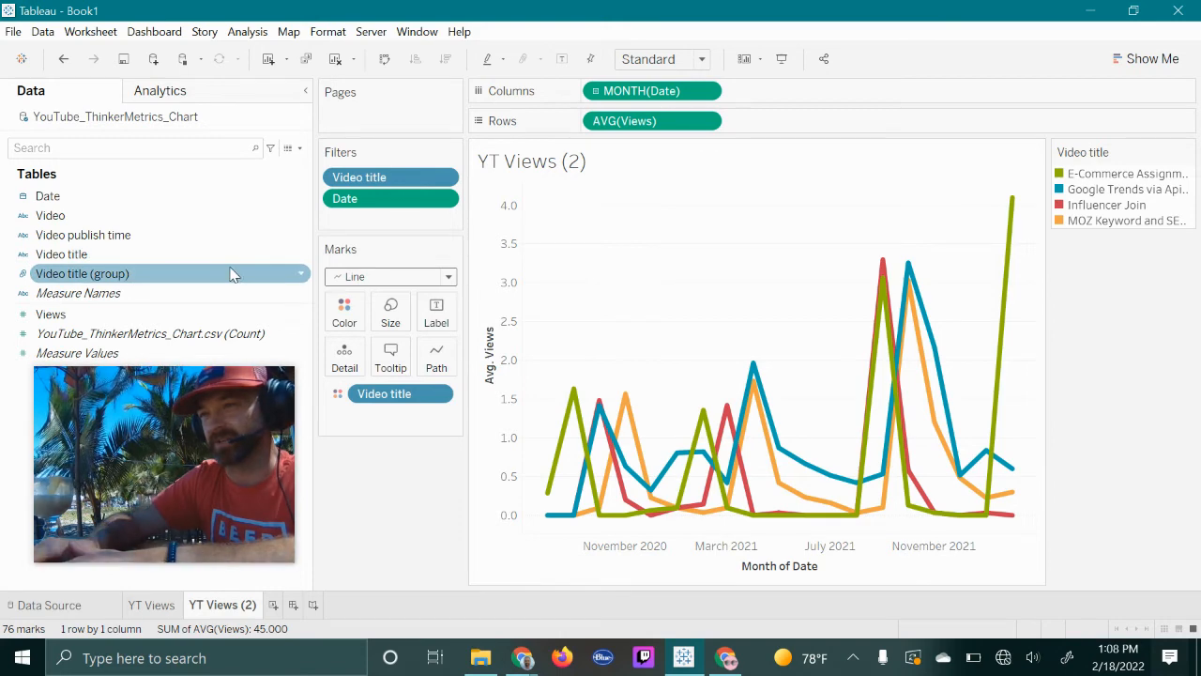
{"action": "left_click_drag", "start_coordinate": [222, 264], "coordinate": [591, 123]}
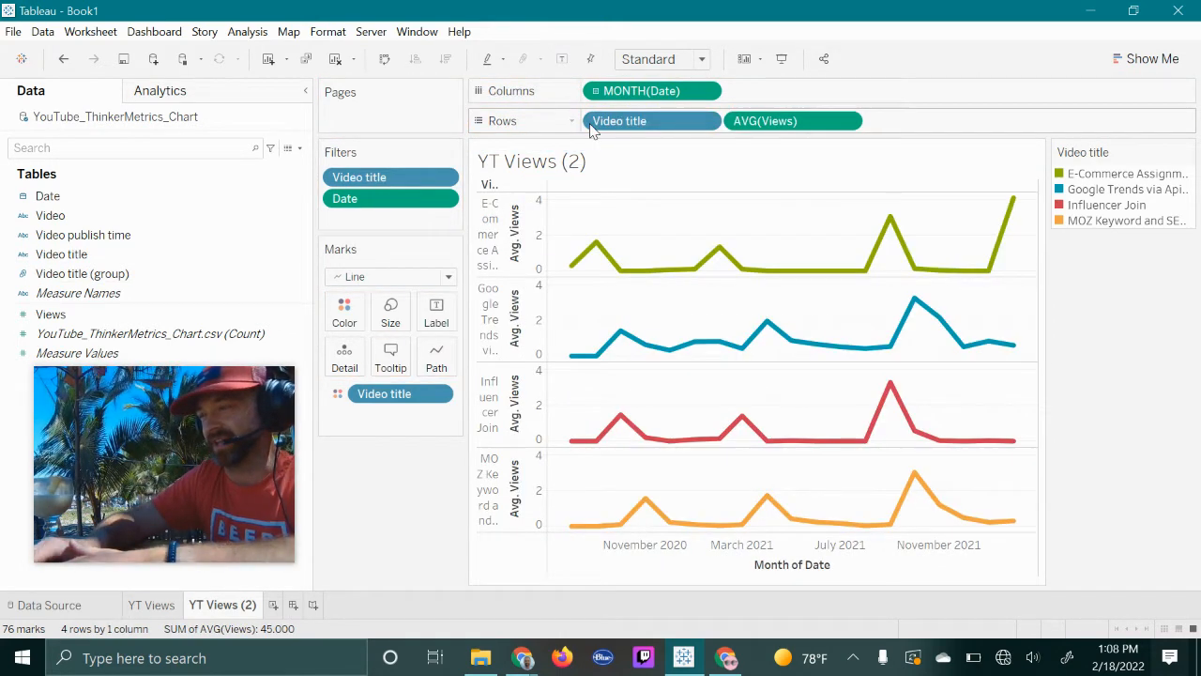
Widen the Video title row headers so the names are readable, and adjust the width of the Avg. Views axis area
{"action": "left_click_drag", "start_coordinate": [550, 223], "coordinate": [632, 229]}
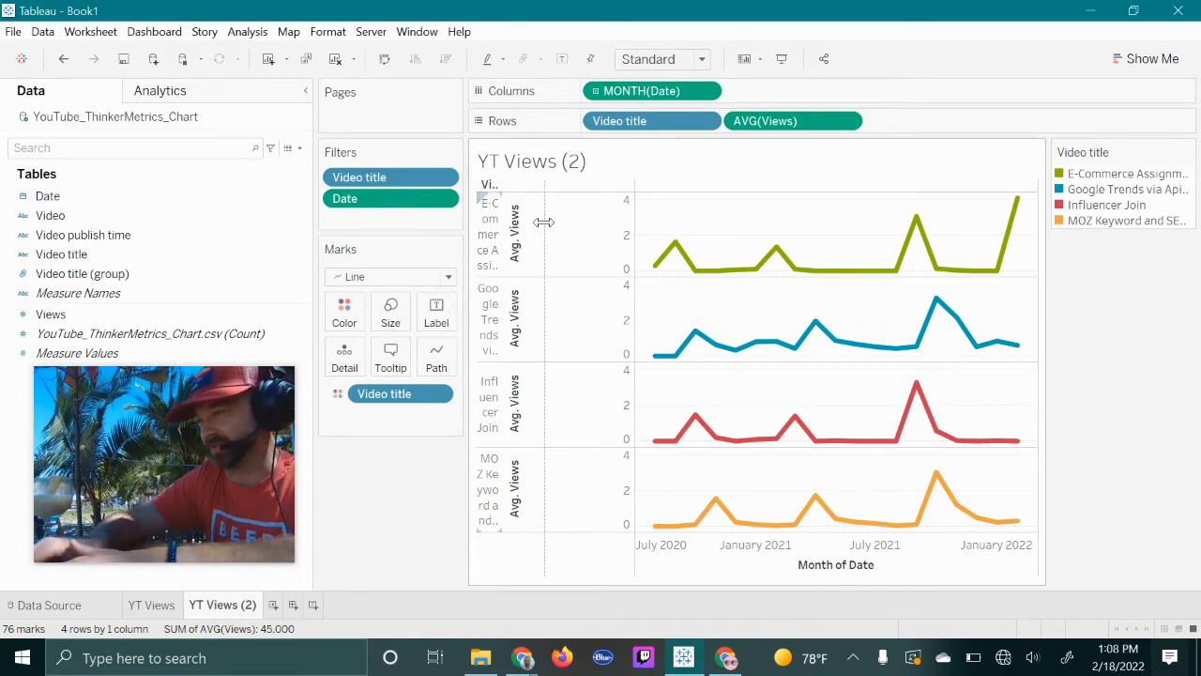
{"action": "left_click_drag", "start_coordinate": [552, 232], "coordinate": [553, 230]}
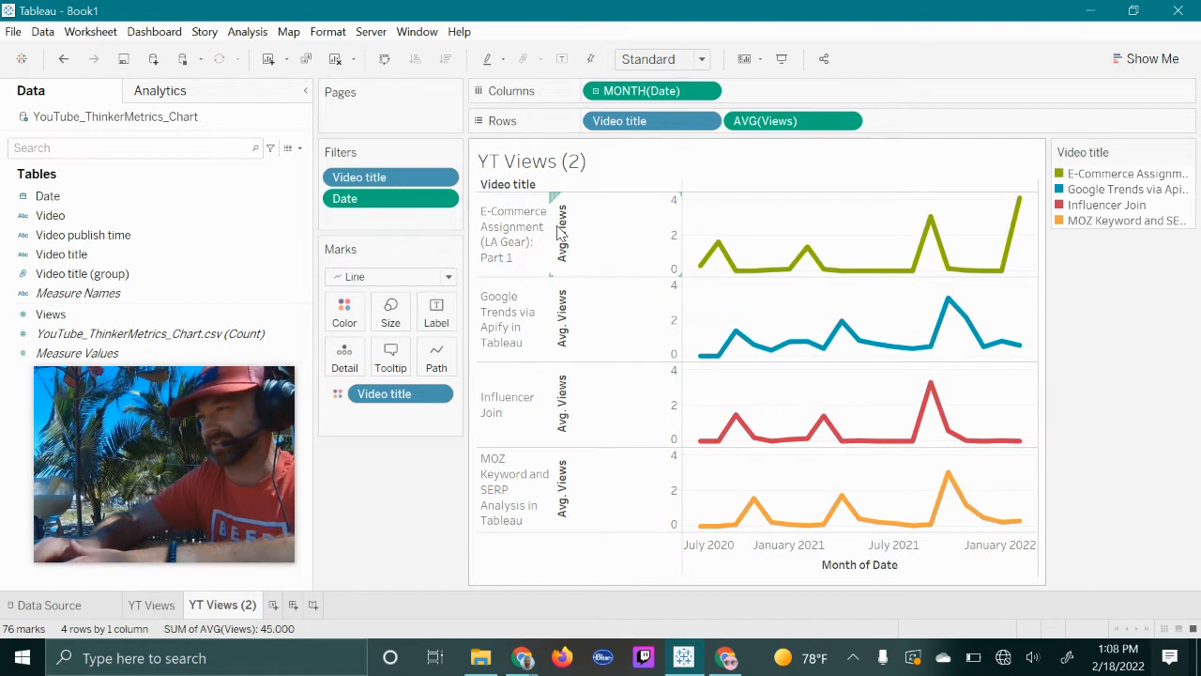
{"action": "left_click_drag", "start_coordinate": [553, 232], "coordinate": [569, 225]}
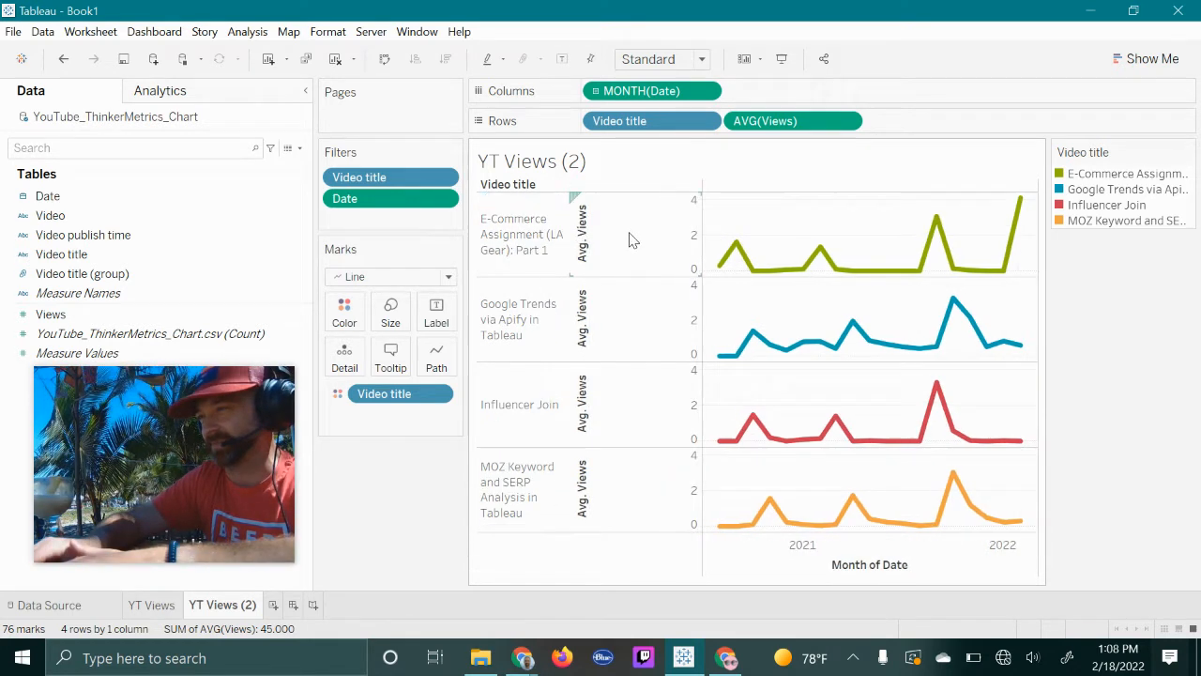
{"action": "left_click_drag", "start_coordinate": [701, 225], "coordinate": [654, 234]}
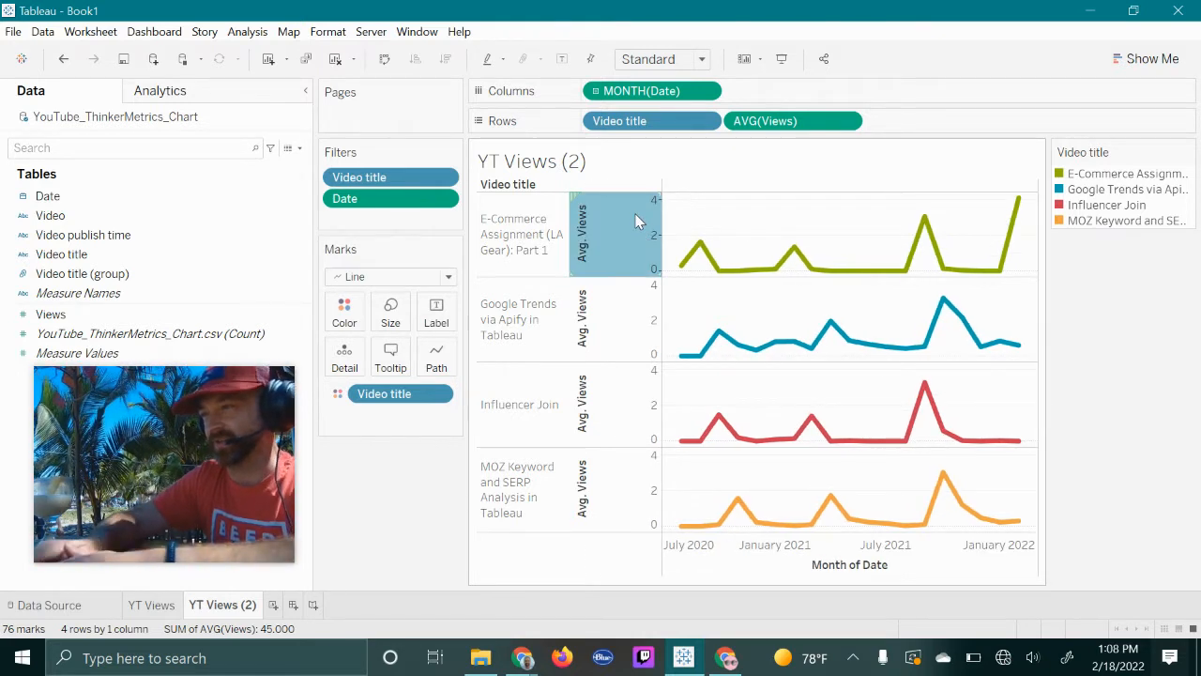
Hide the Avg. Views axis header and widen the Video title column until the longer titles fit on two lines
{"action": "right_click", "coordinate": [638, 221]}
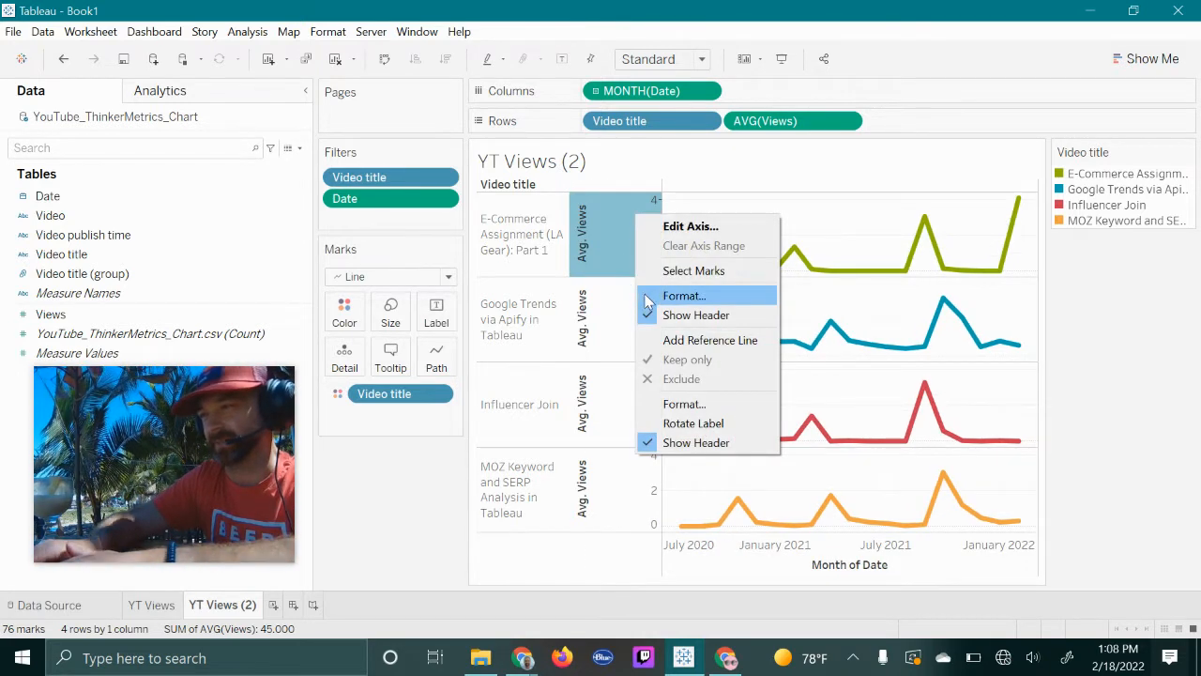
{"action": "left_click", "coordinate": [670, 315]}
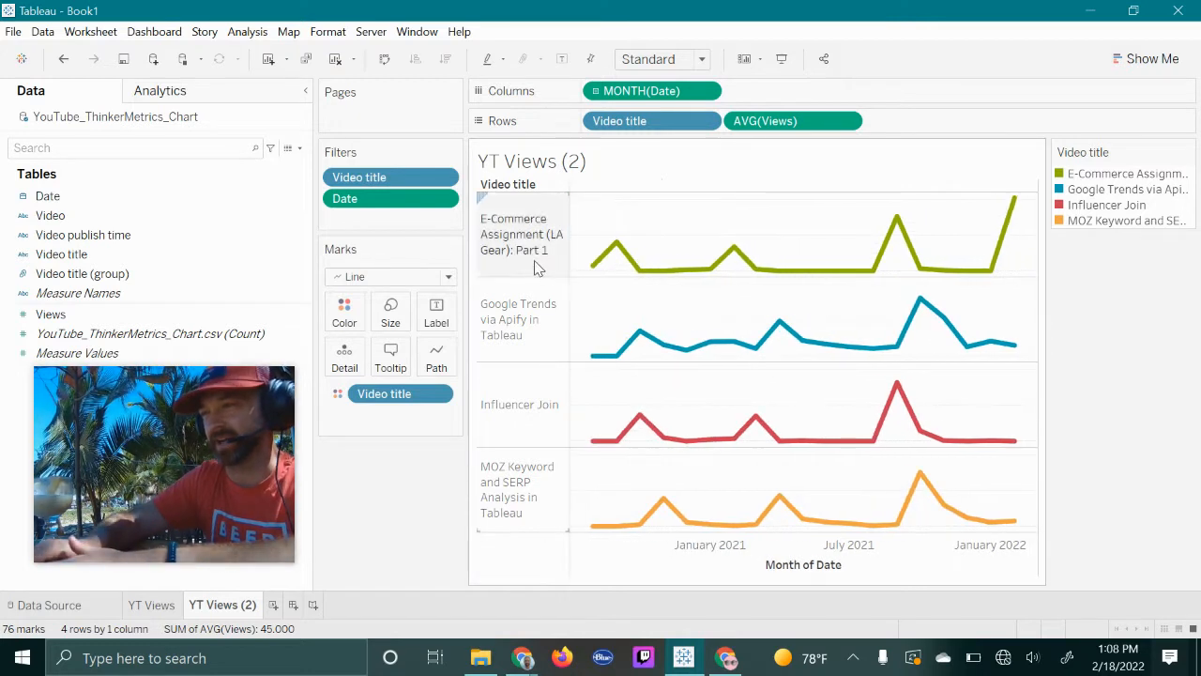
{"action": "left_click_drag", "start_coordinate": [569, 248], "coordinate": [641, 235]}
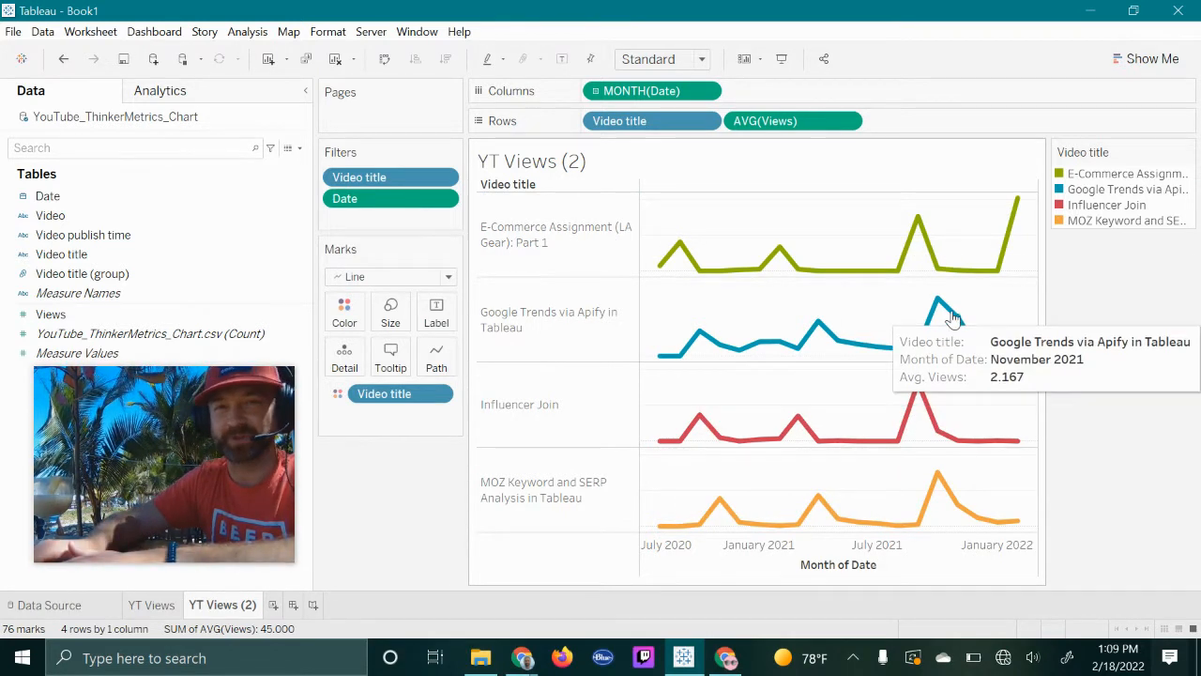
{"action": "mouse_move", "coordinate": [922, 249]}
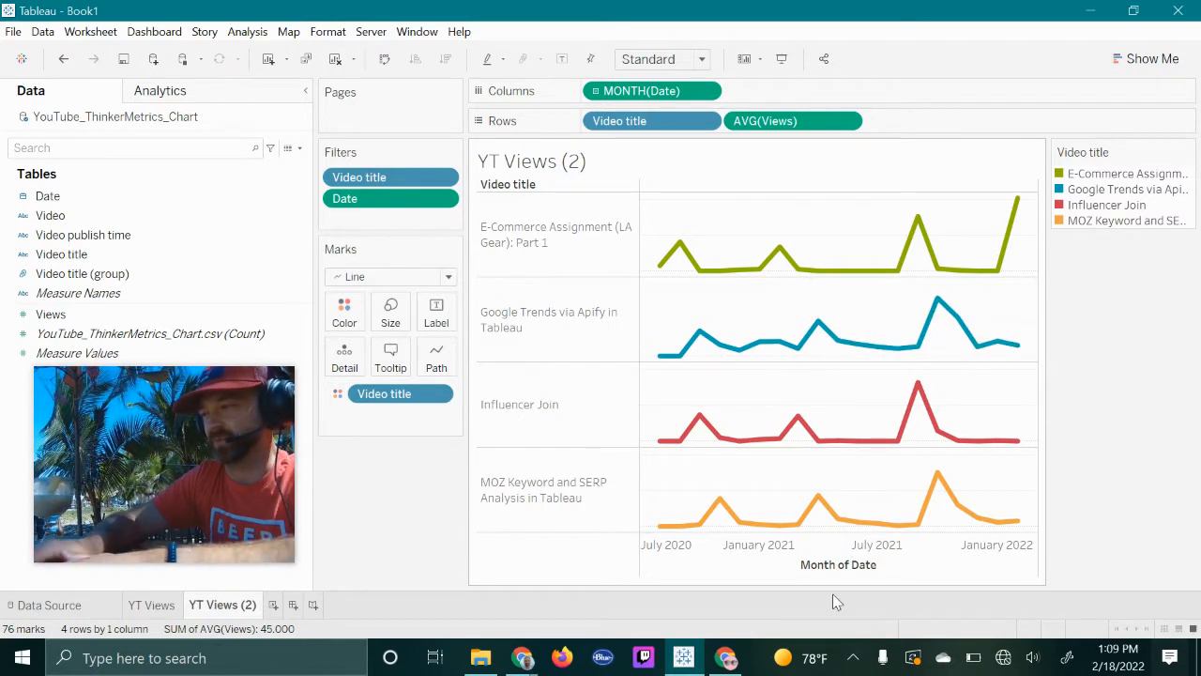
Remove the Month of Date title from the date axis by leaving its axis title empty
{"action": "left_click", "coordinate": [824, 548]}
{"action": "left_click", "coordinate": [824, 548]}
{"action": "left_click", "coordinate": [823, 547]}
{"action": "double_click", "coordinate": [824, 551]}
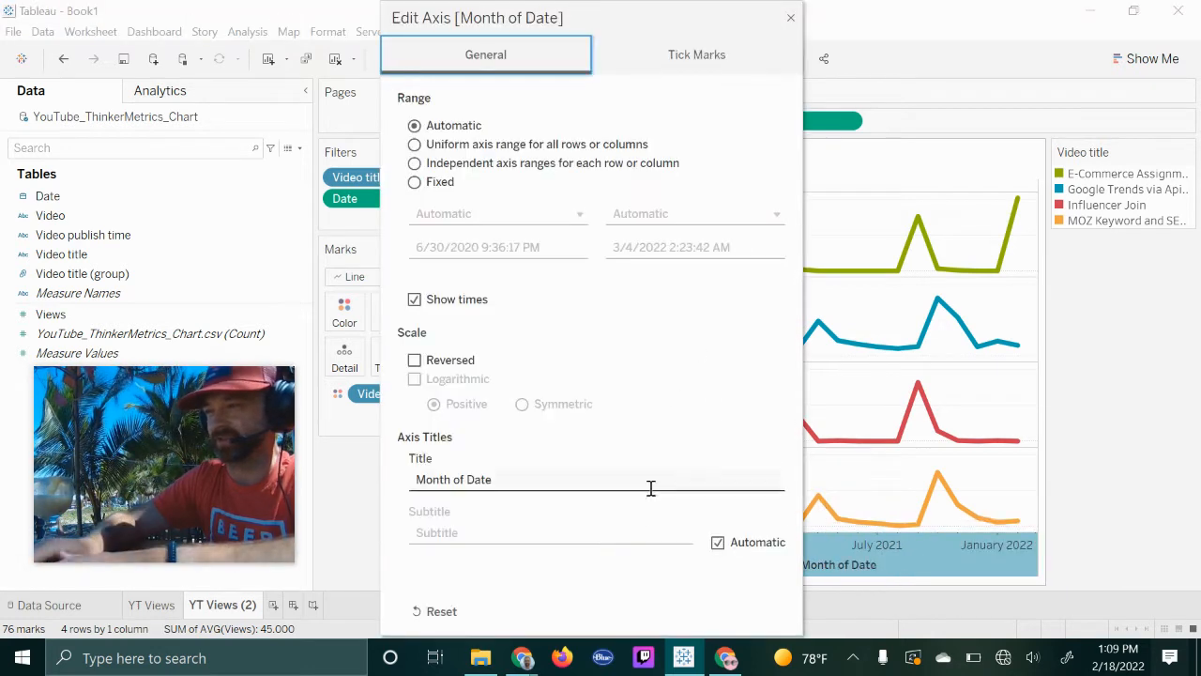
{"action": "left_click", "coordinate": [602, 475]}
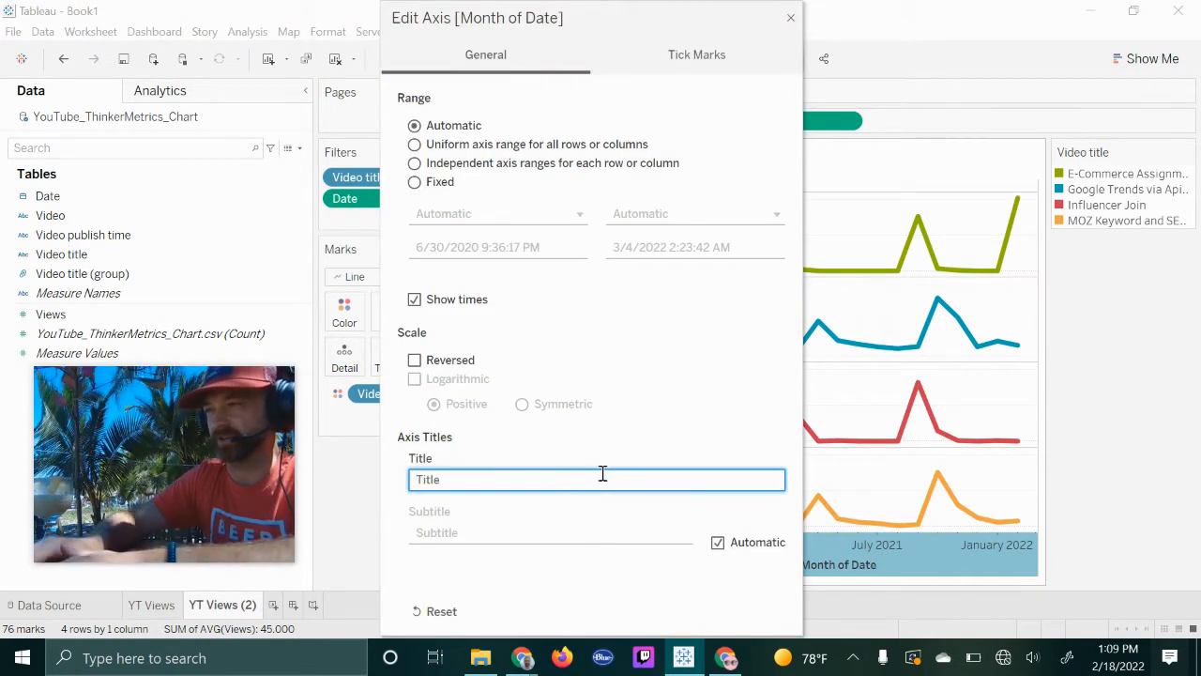
{"action": "left_click", "coordinate": [791, 20]}
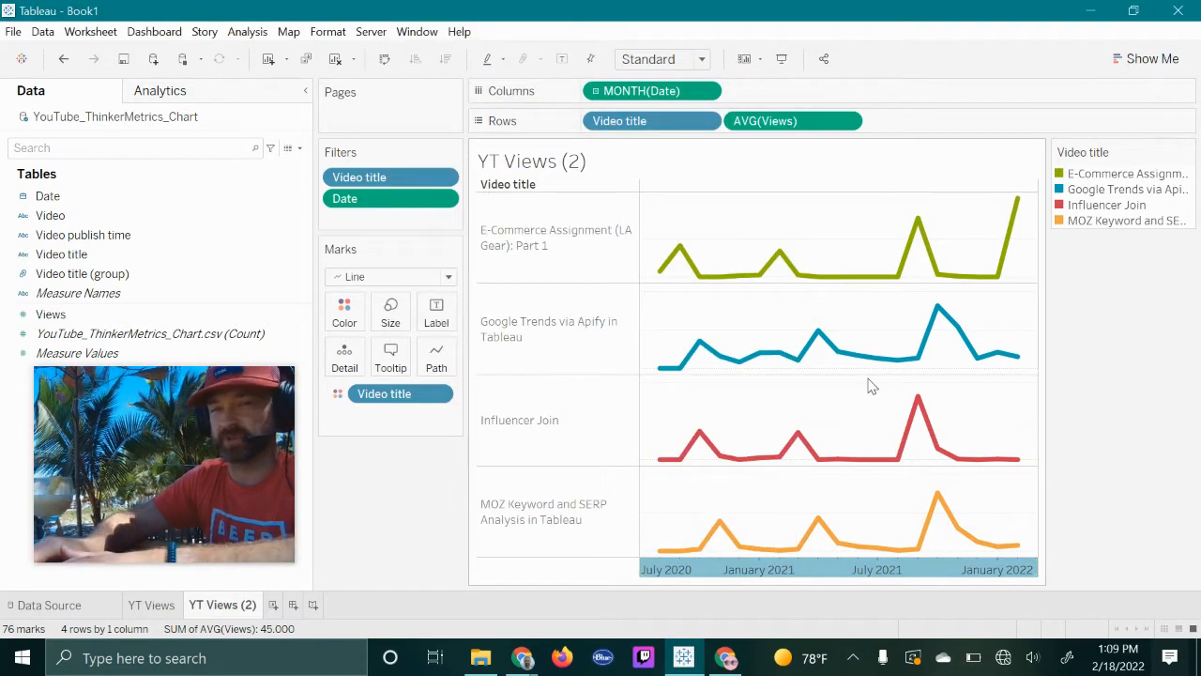
Set the mark label to Always Show for the second-half 2021 peak on the E-Commerce Assignment line
{"action": "right_click", "coordinate": [918, 222]}
{"action": "mouse_move", "coordinate": [1011, 384]}
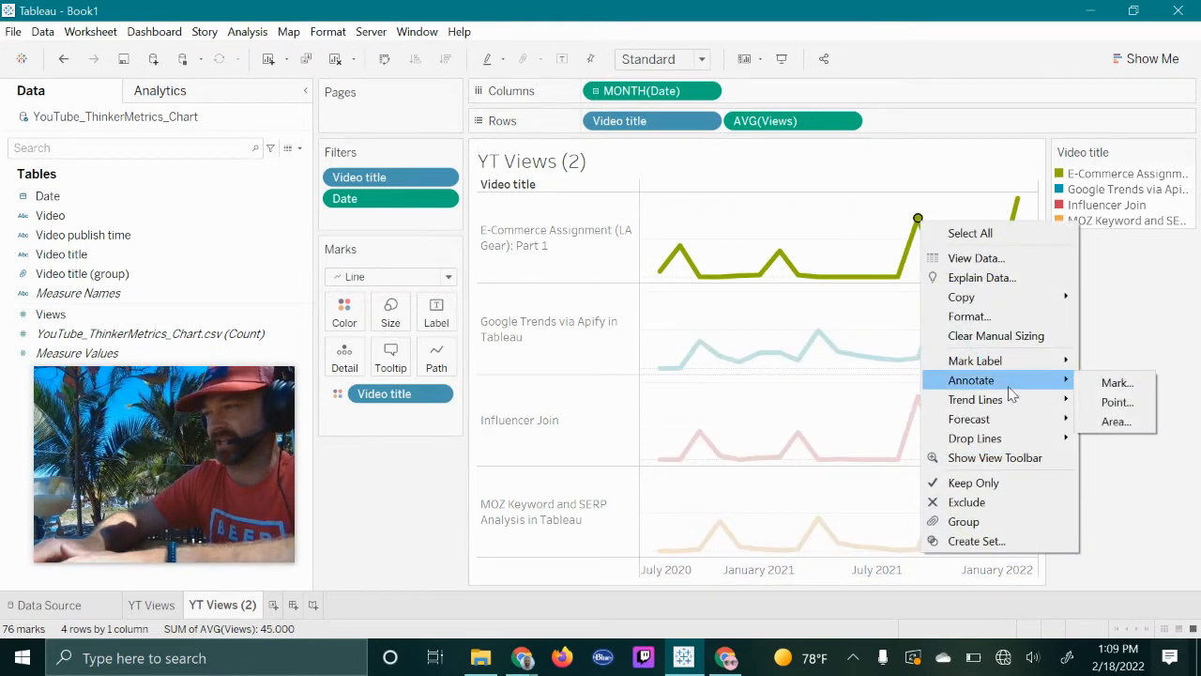
{"action": "mouse_move", "coordinate": [1040, 367]}
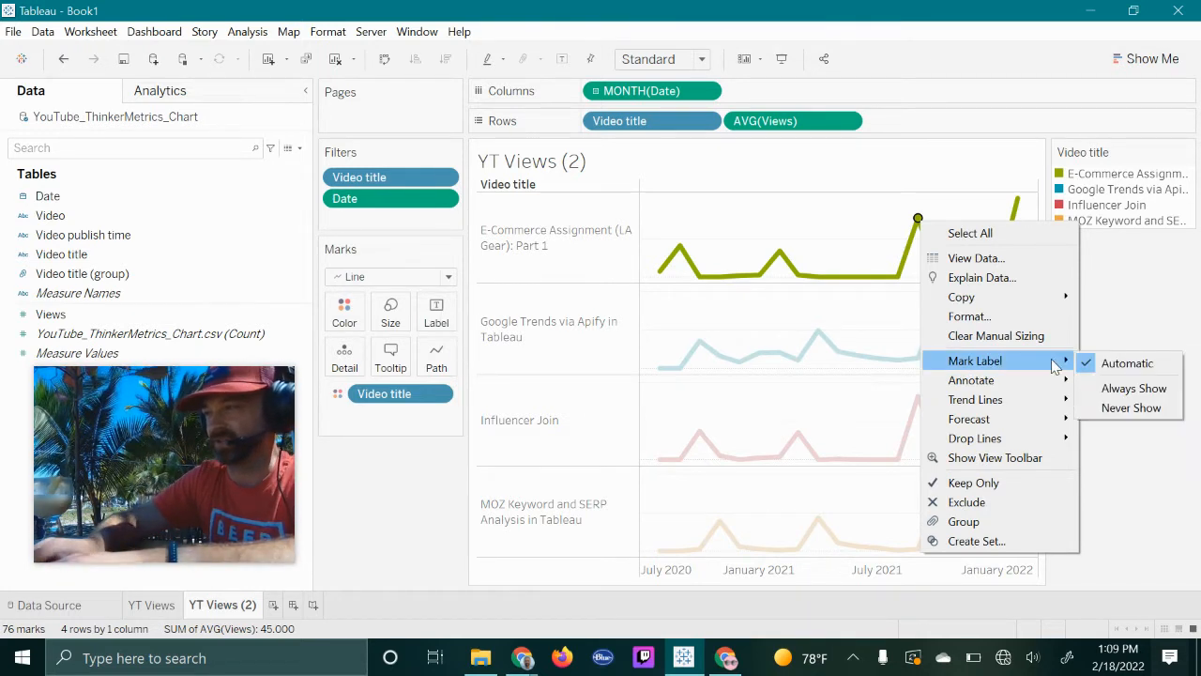
{"action": "left_click", "coordinate": [1105, 390]}
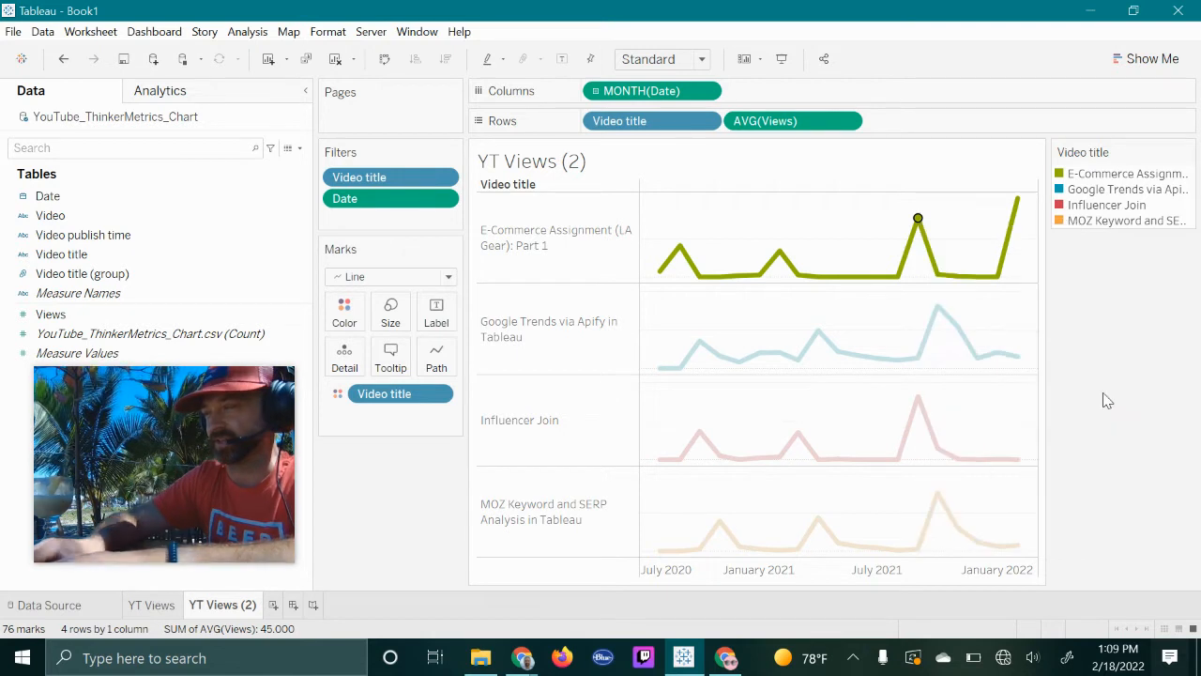
{"action": "left_click", "coordinate": [981, 253]}
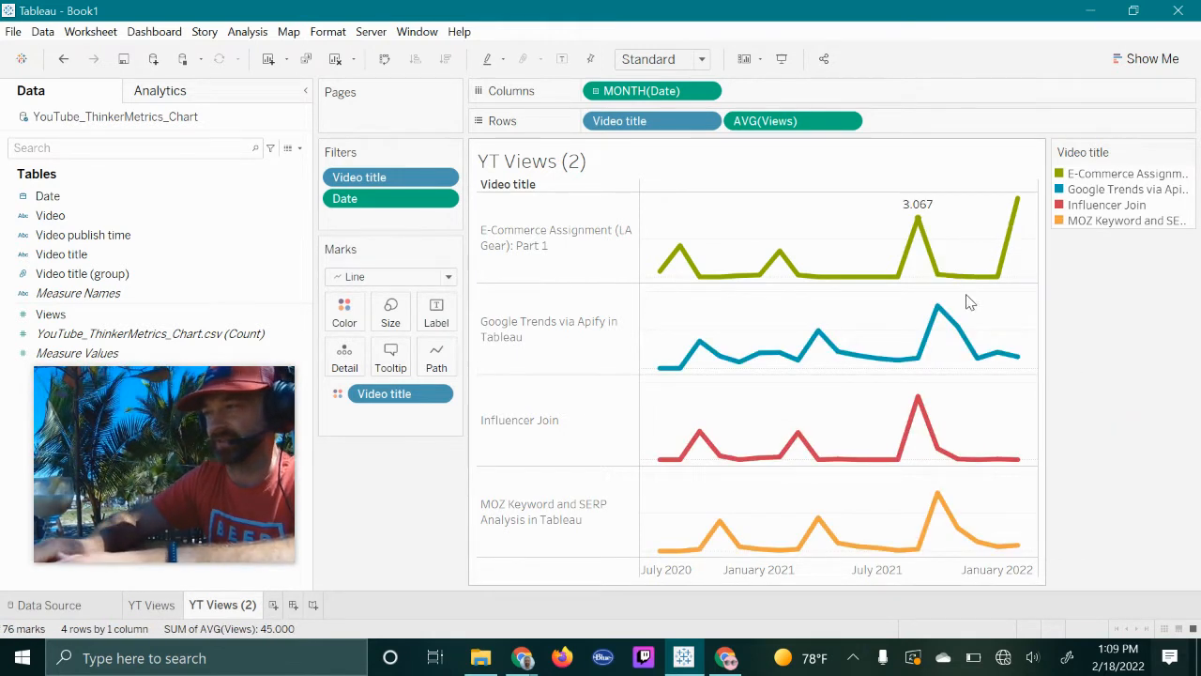
Add a point annotation to the April 2021 peak of the Google Trends line, replacing the "Month of Date" wording with "On"
{"action": "right_click", "coordinate": [818, 329]}
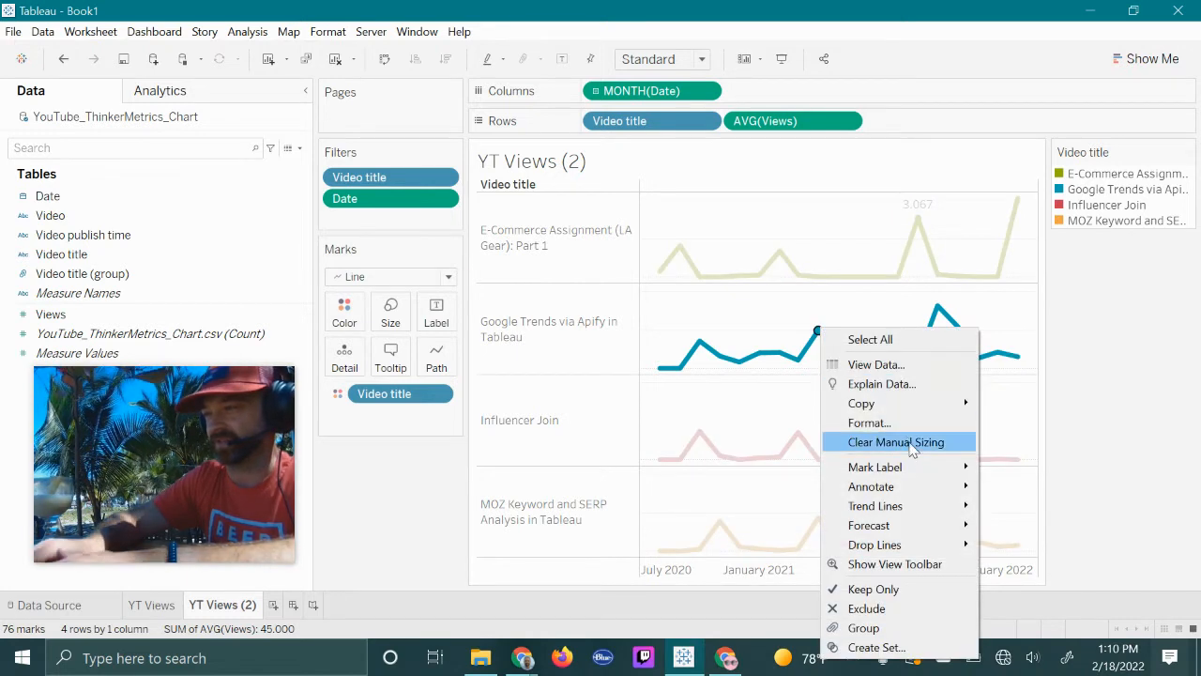
{"action": "mouse_move", "coordinate": [938, 488]}
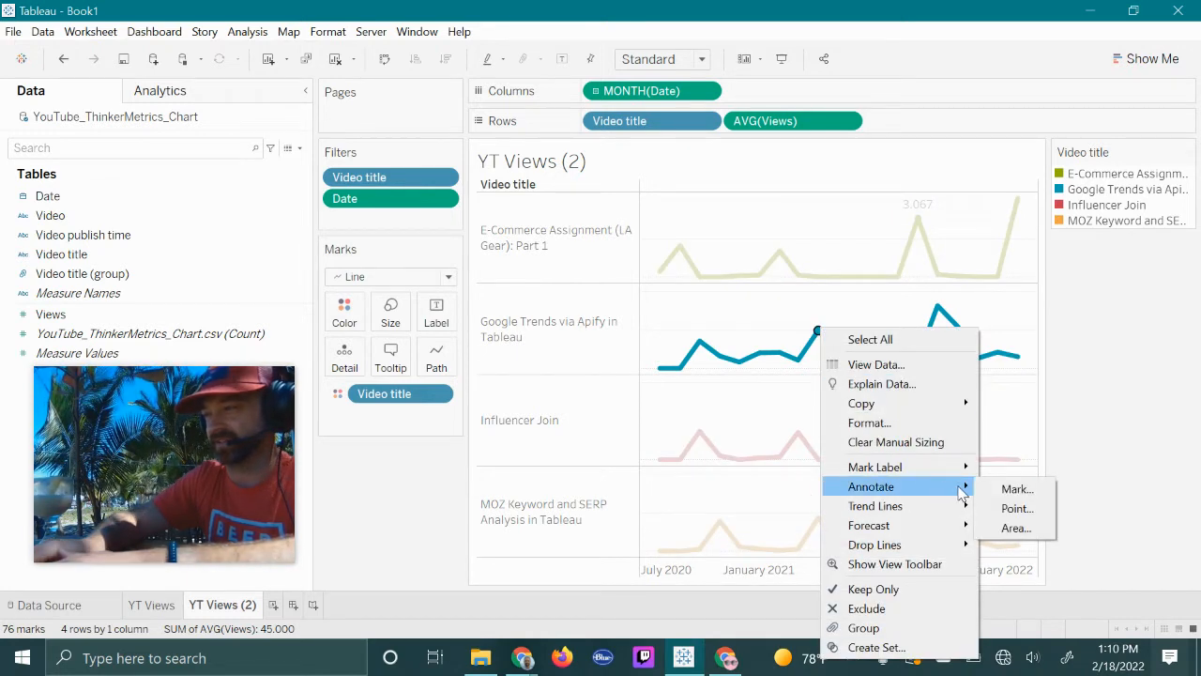
{"action": "left_click", "coordinate": [1023, 508]}
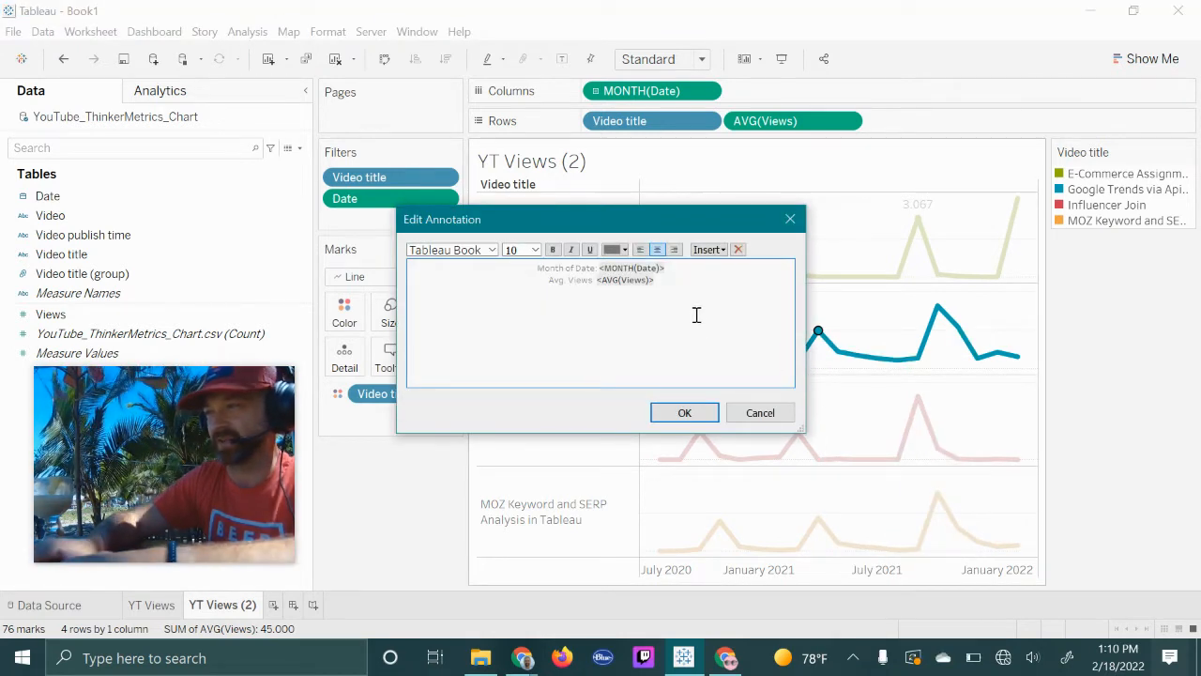
{"action": "left_click_drag", "start_coordinate": [656, 282], "coordinate": [539, 267]}
{"action": "left_click", "coordinate": [592, 268]}
{"action": "key", "text": "BackSpace"}
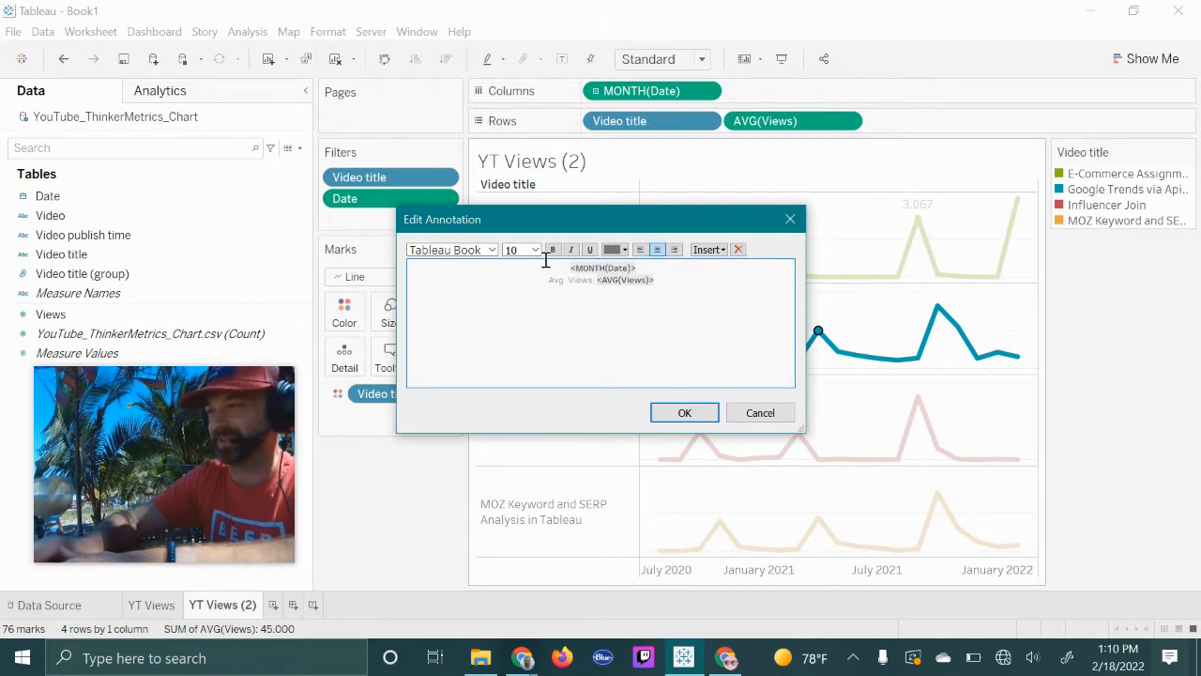
{"action": "key", "text": "Delete"}
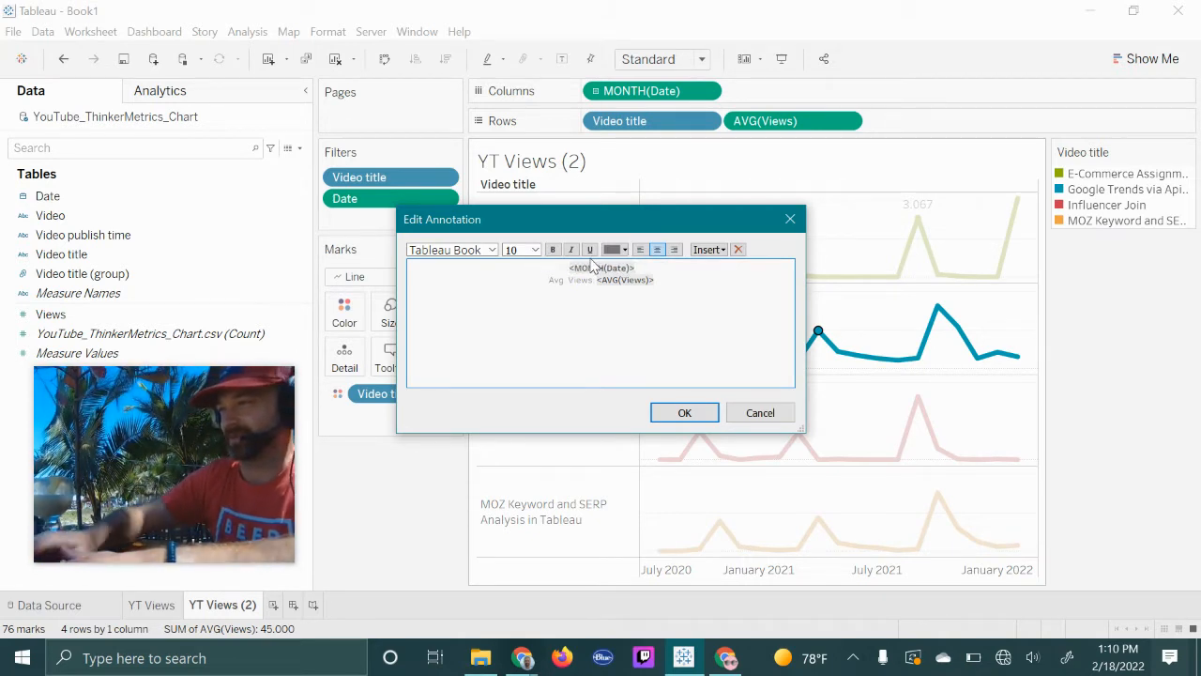
{"action": "double_click", "coordinate": [592, 288]}
{"action": "left_click", "coordinate": [564, 274]}
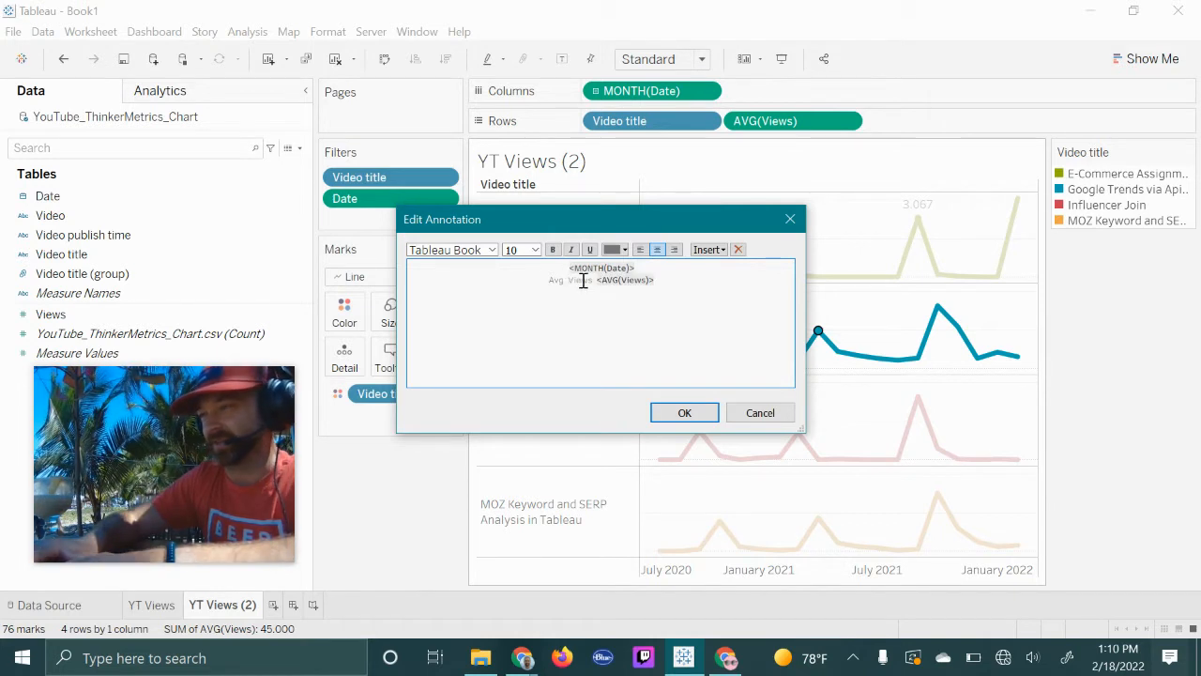
{"action": "type", "text": "On"}
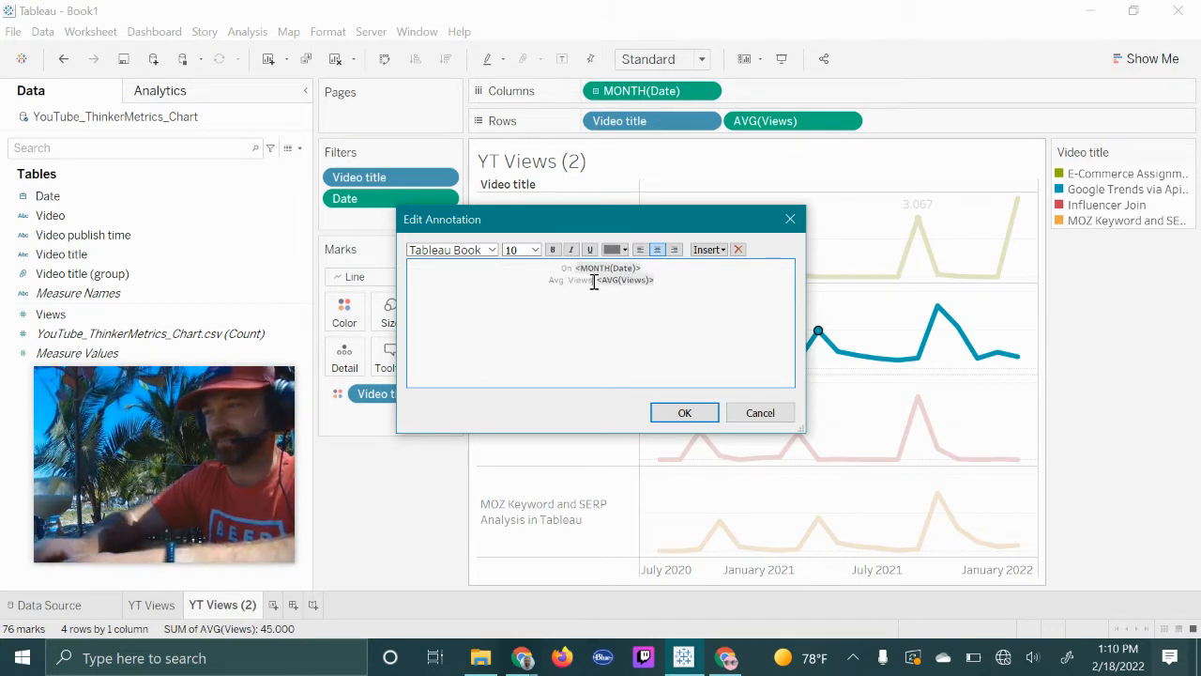
Replace the annotation's "Avg. Views" wording with "the video received" on the same line as the date, and apply it
{"action": "double_click", "coordinate": [592, 280]}
{"action": "key", "text": "BackSpace"}
{"action": "key", "text": "BackSpace"}
{"action": "key", "text": "BackSpace"}
{"action": "key", "text": "BackSpace"}
{"action": "key", "text": "BackSpace"}
{"action": "key", "text": "BackSpace"}
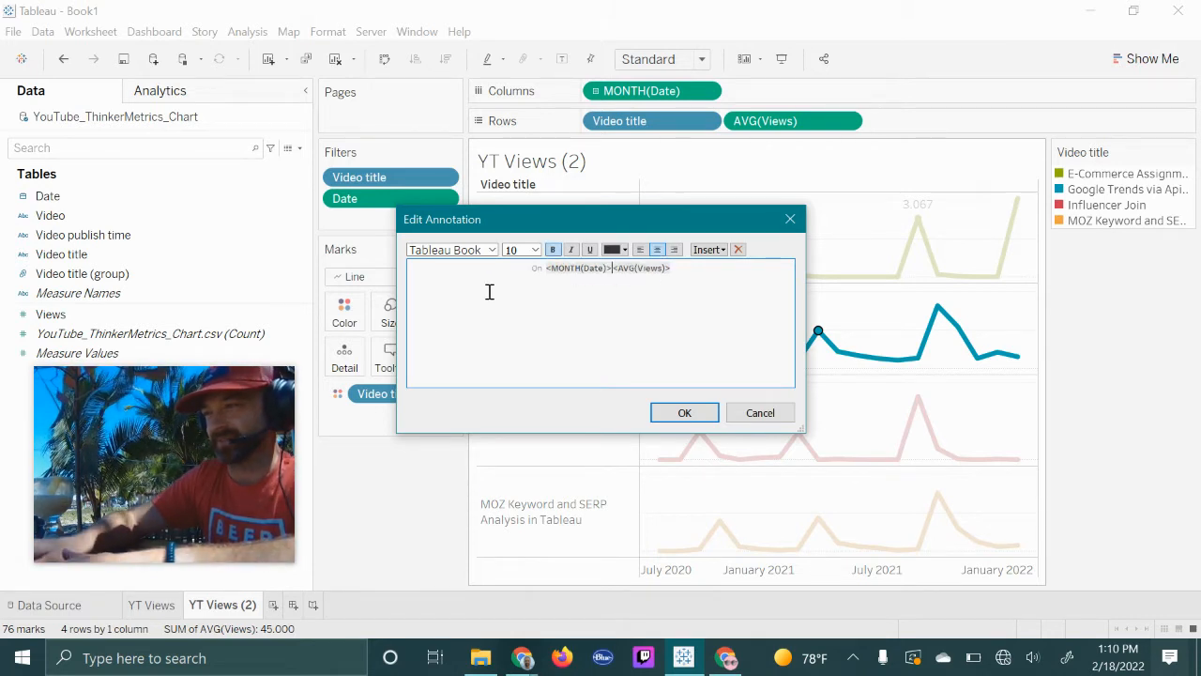
{"action": "type", "text": "te)> the video received"}
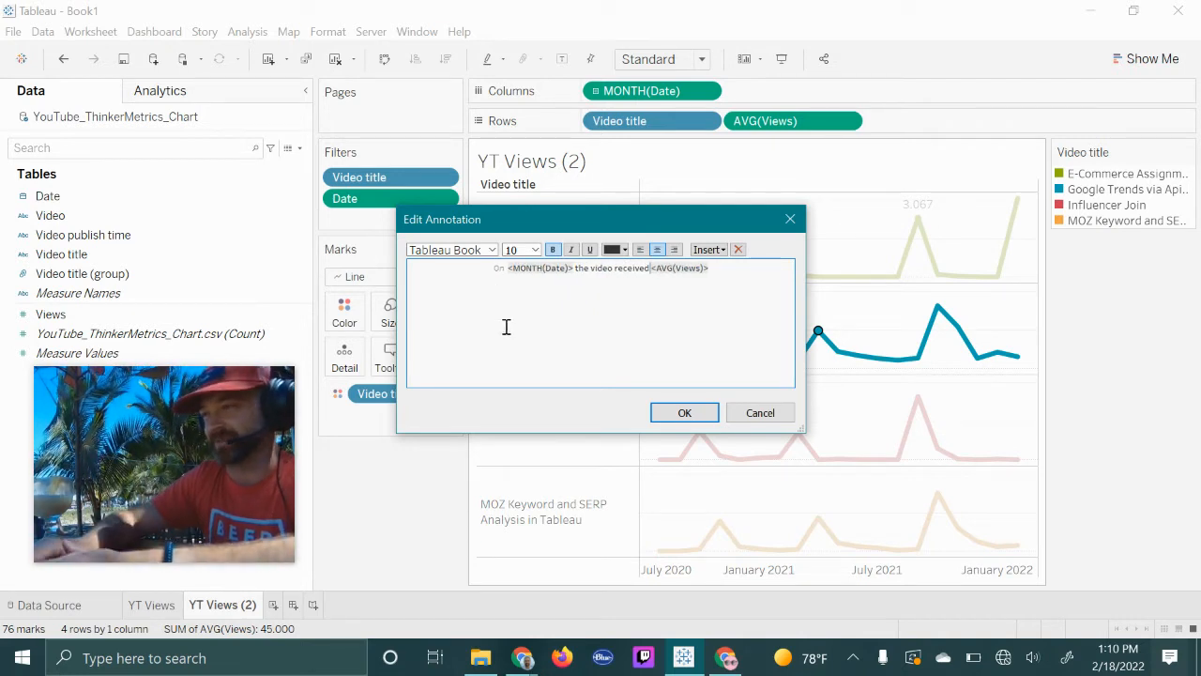
{"action": "left_click", "coordinate": [685, 413]}
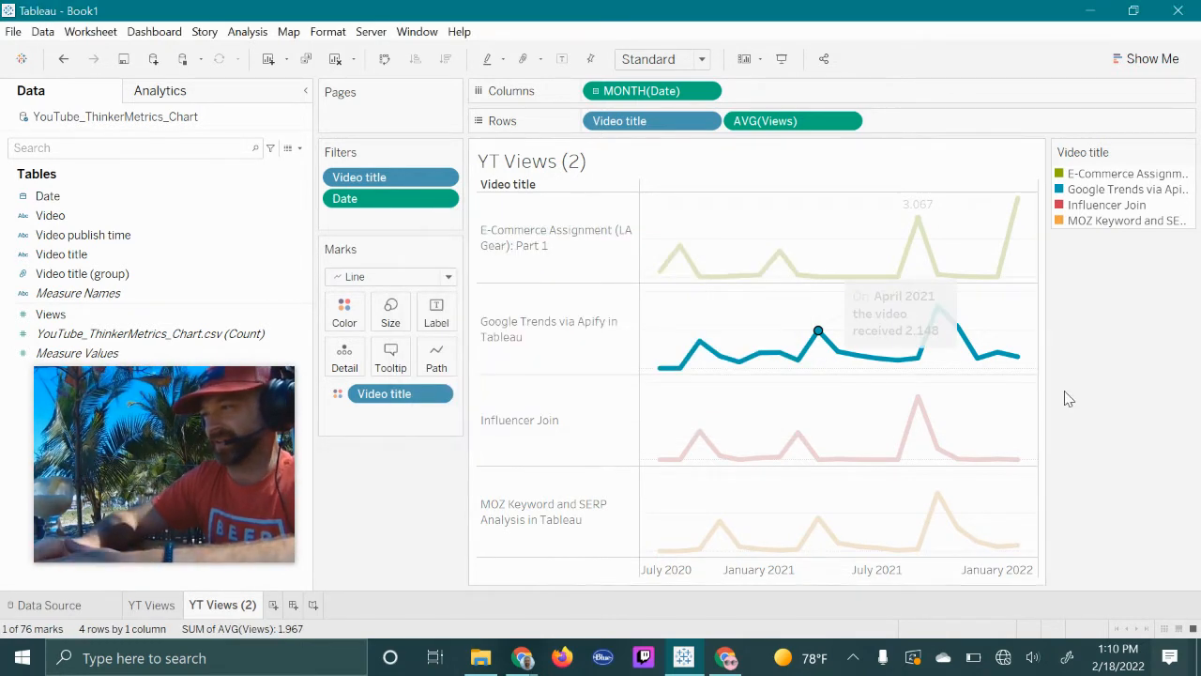
Widen the annotation box so its text fits on two lines, and give it a pale teal shading
{"action": "left_click", "coordinate": [920, 313]}
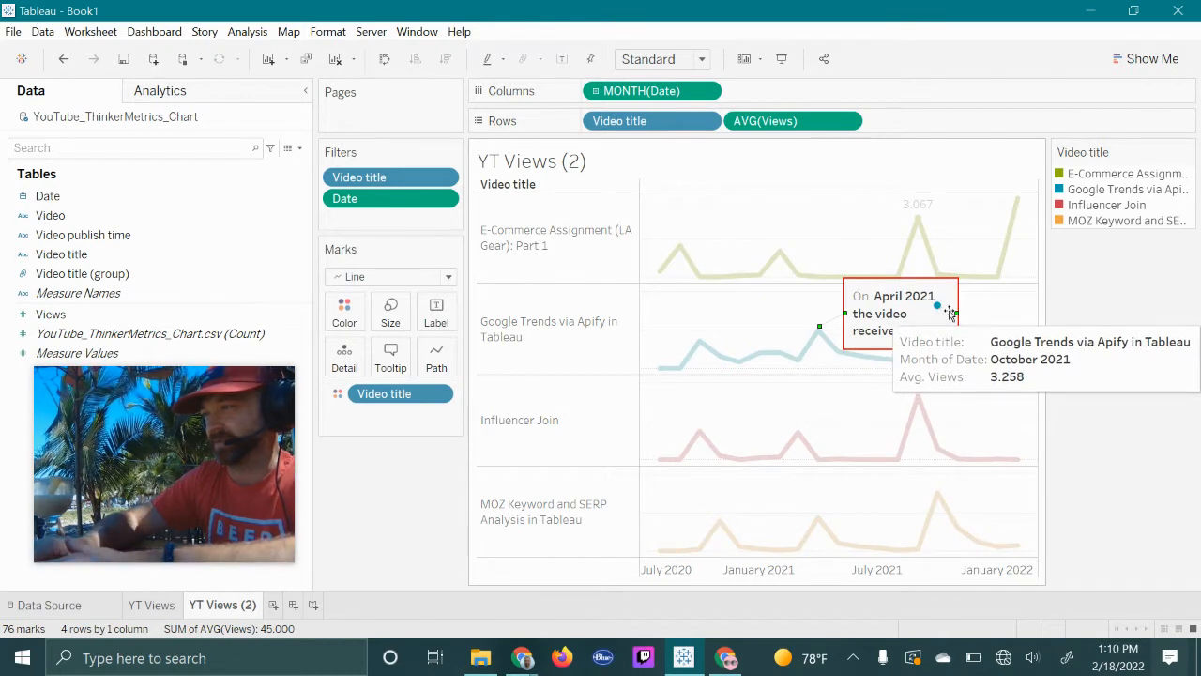
{"action": "left_click_drag", "start_coordinate": [955, 313], "coordinate": [1037, 313]}
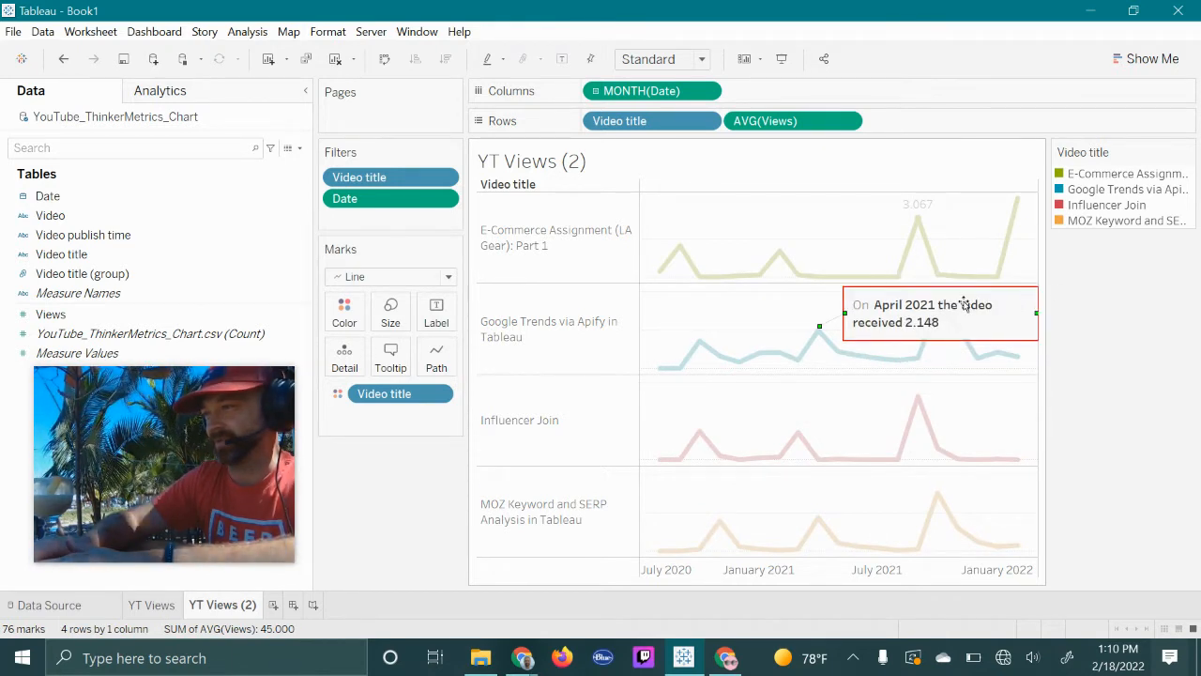
{"action": "right_click", "coordinate": [965, 304]}
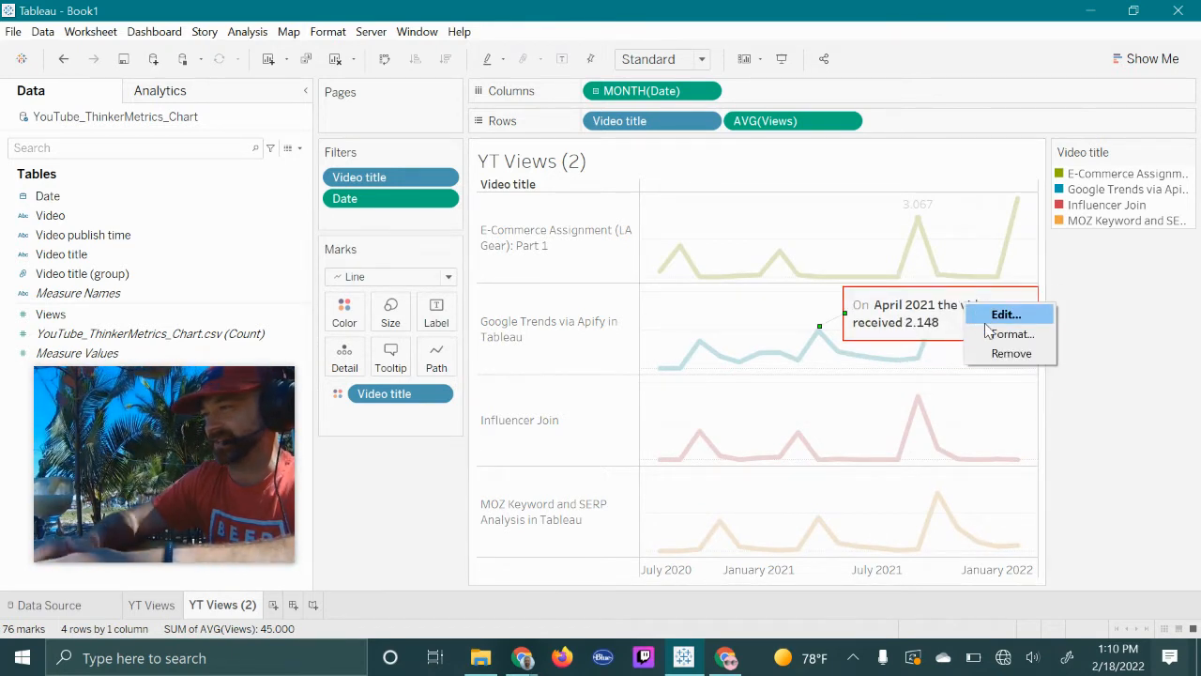
{"action": "left_click", "coordinate": [995, 334]}
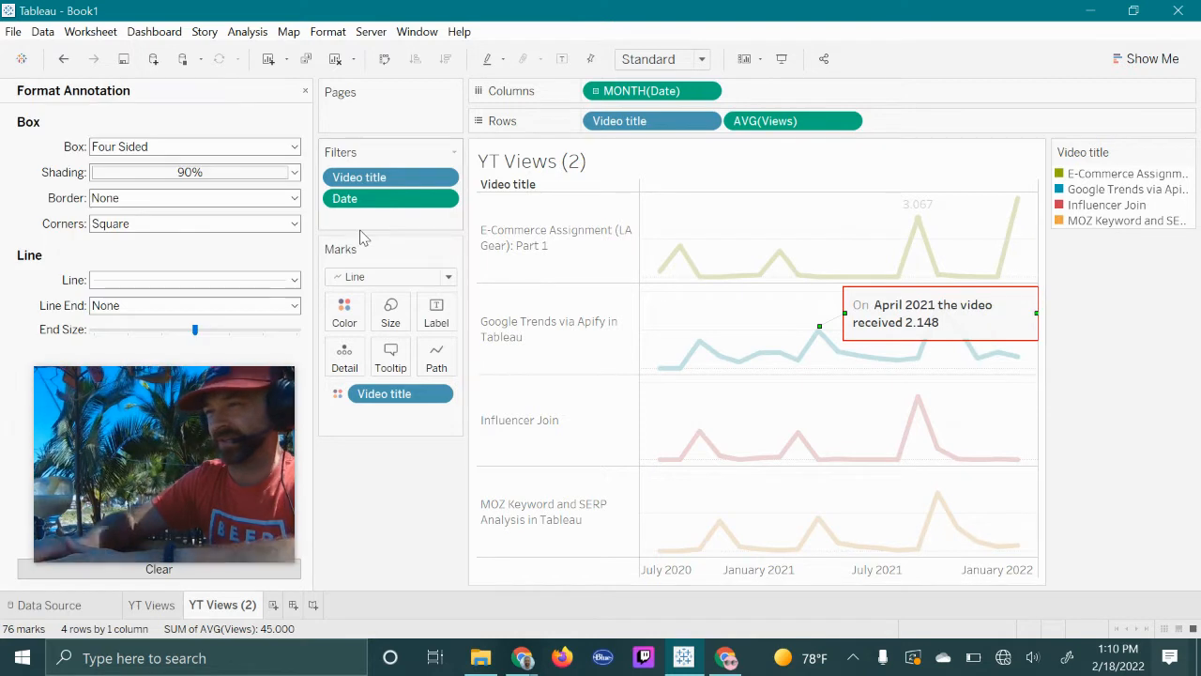
{"action": "left_click", "coordinate": [237, 174]}
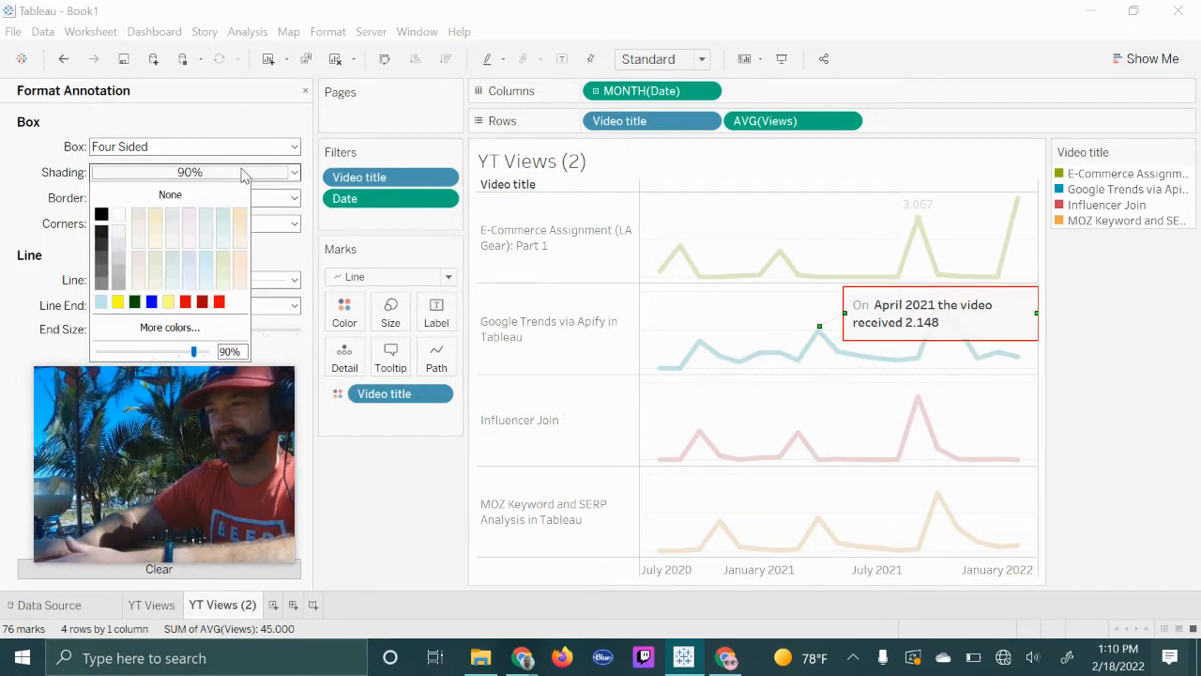
{"action": "left_click", "coordinate": [219, 230]}
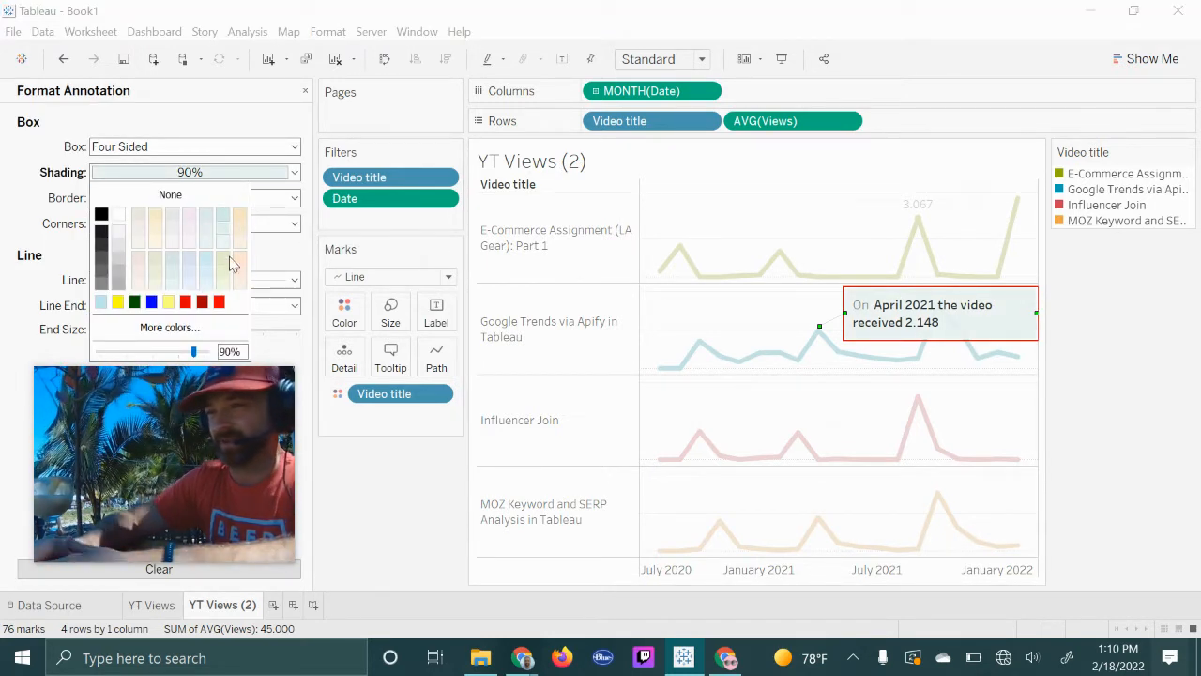
Set the annotation box's border to a solid line and its corners to Very Rounded
{"action": "left_click", "coordinate": [122, 198]}
{"action": "left_click", "coordinate": [122, 198]}
{"action": "left_click", "coordinate": [124, 230]}
{"action": "left_click", "coordinate": [41, 212]}
{"action": "left_click", "coordinate": [130, 203]}
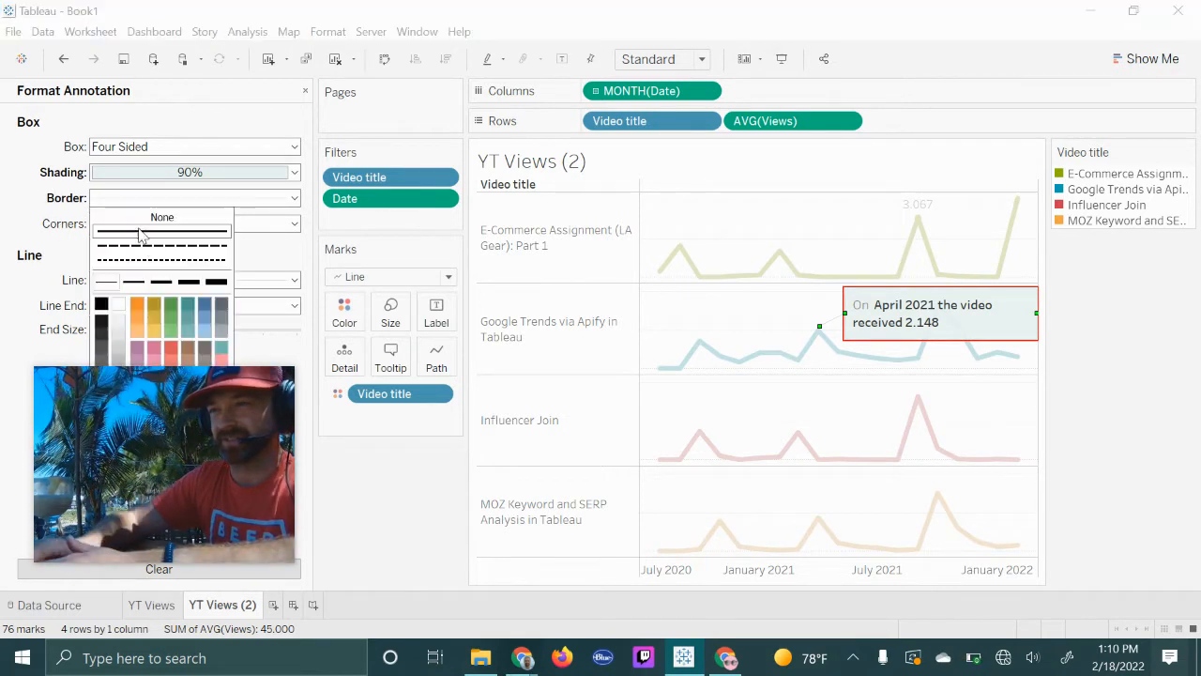
{"action": "left_click", "coordinate": [141, 227]}
{"action": "left_click", "coordinate": [141, 223]}
{"action": "left_click", "coordinate": [169, 280]}
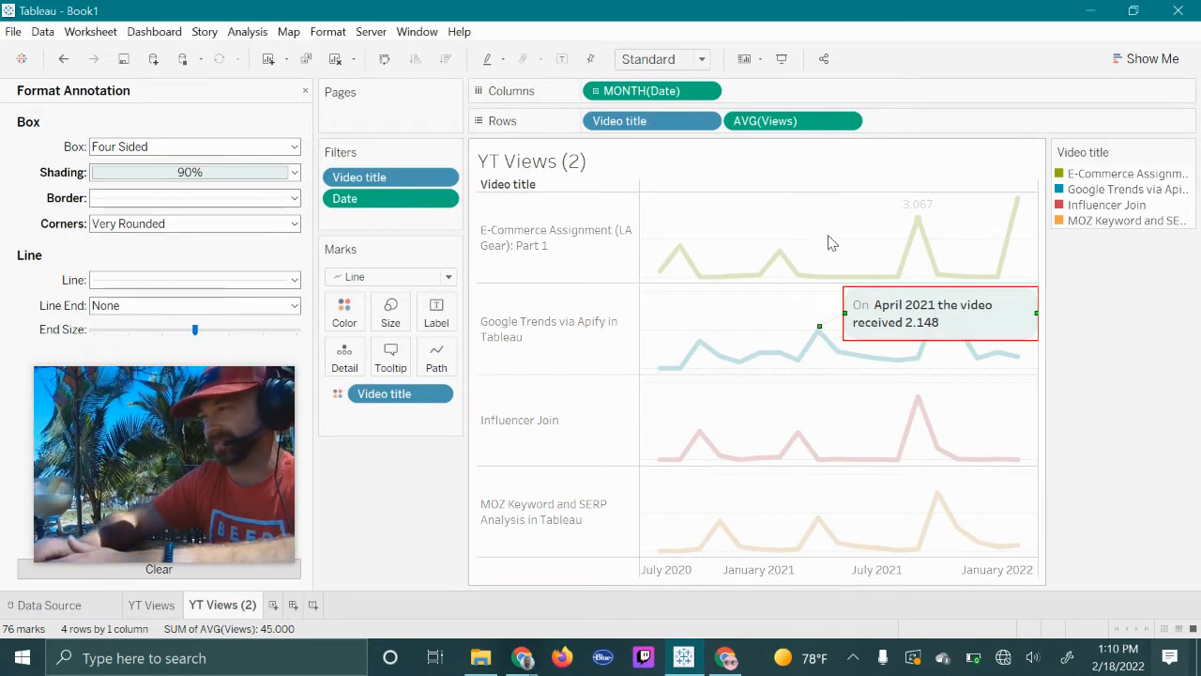
{"action": "left_click", "coordinate": [864, 260]}
{"action": "left_click", "coordinate": [887, 309]}
{"action": "double_click", "coordinate": [882, 305]}
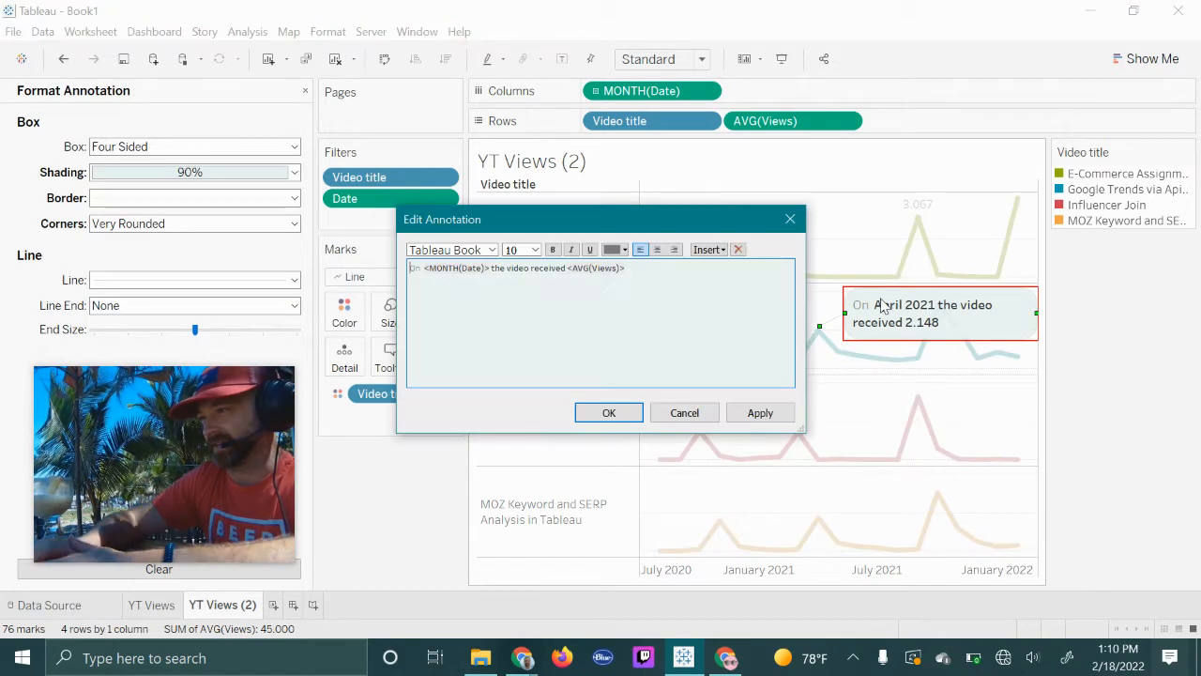
{"action": "left_click", "coordinate": [790, 218]}
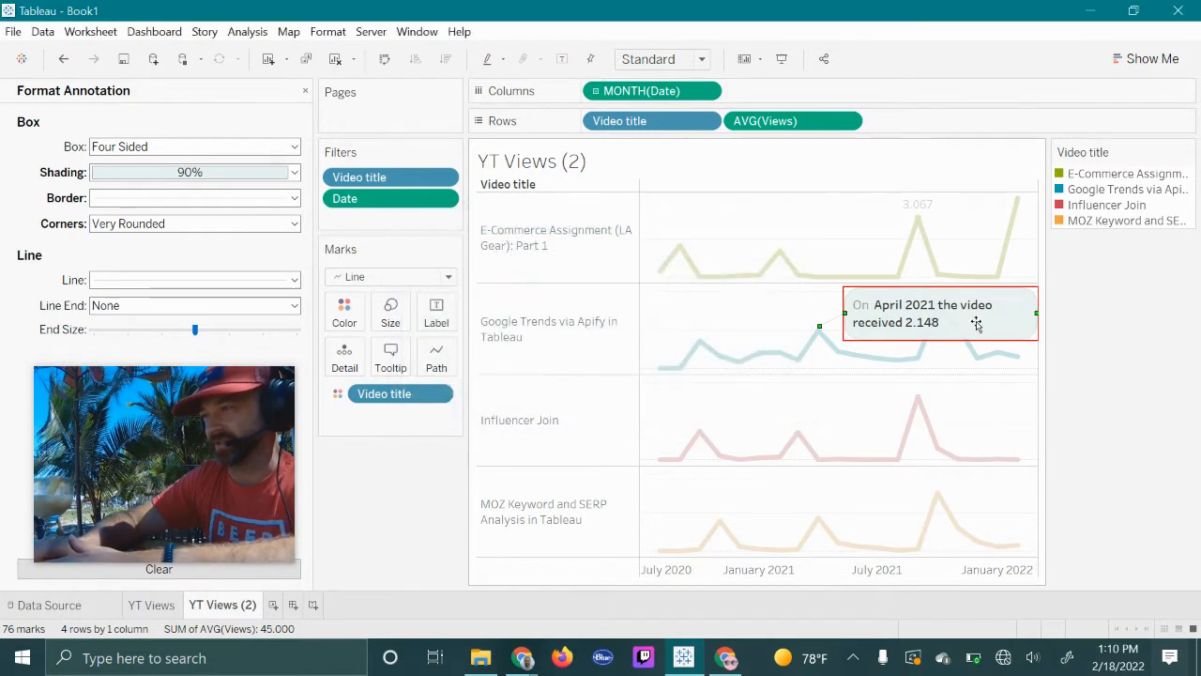
Move the annotation box above the Google Trends peak into the E-Commerce row, and deselect it
{"action": "left_click_drag", "start_coordinate": [971, 319], "coordinate": [827, 266]}
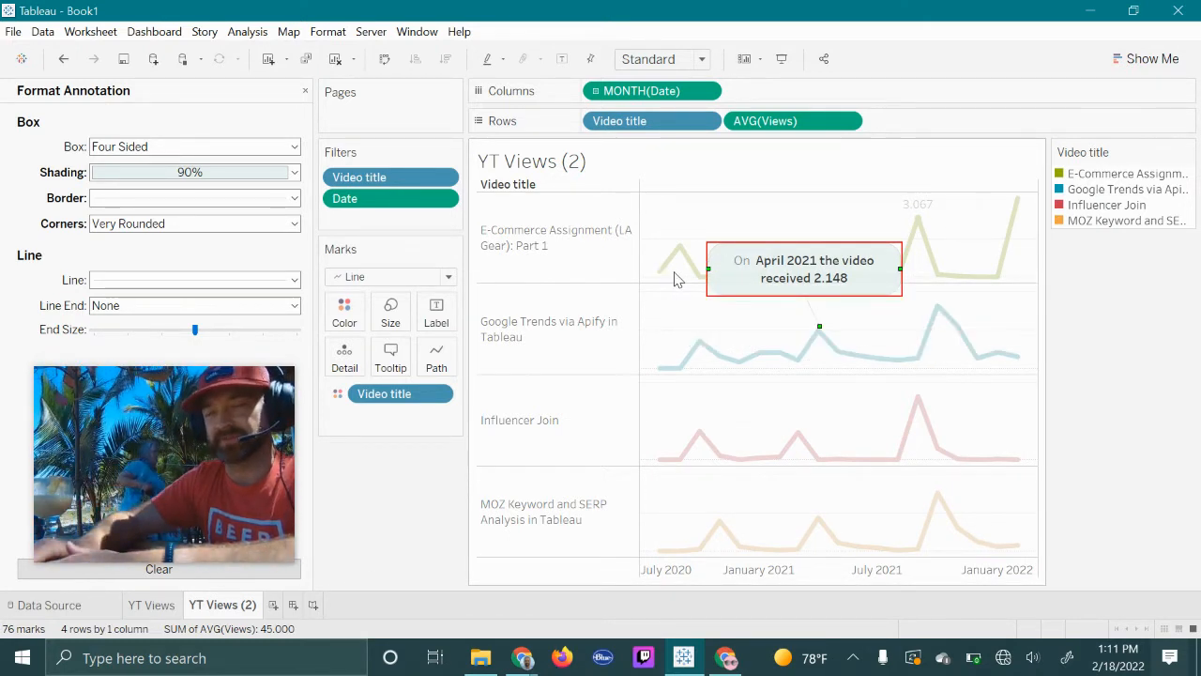
{"action": "left_click_drag", "start_coordinate": [746, 268], "coordinate": [752, 254]}
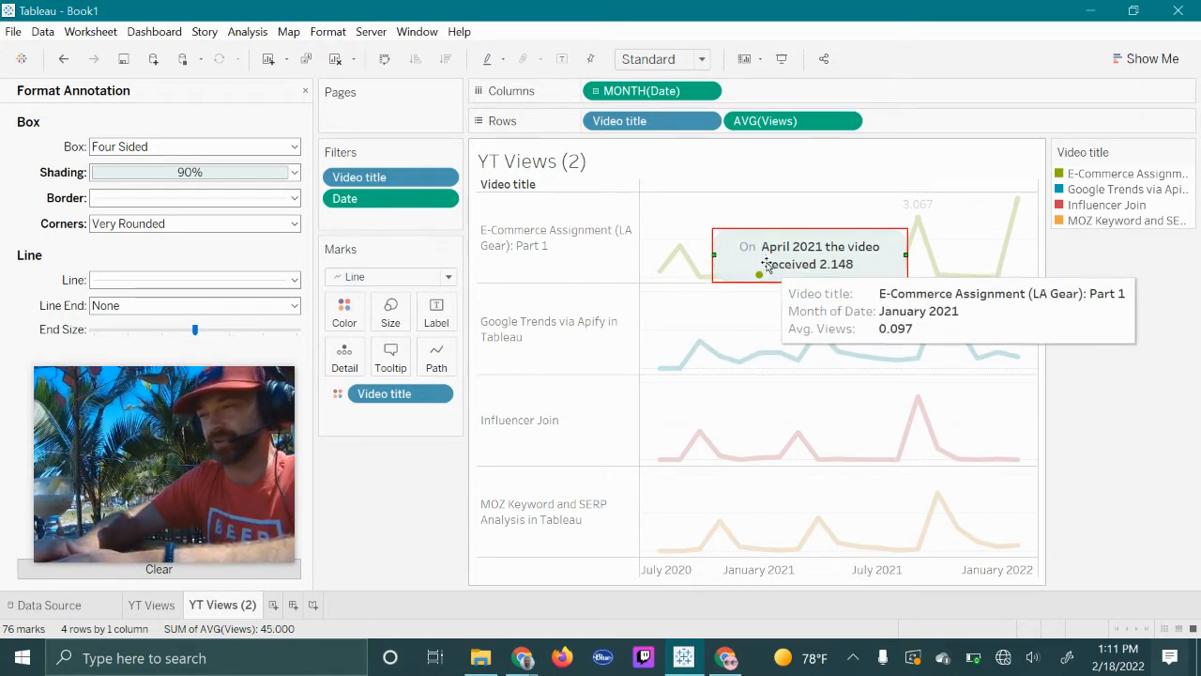
{"action": "left_click", "coordinate": [1066, 379]}
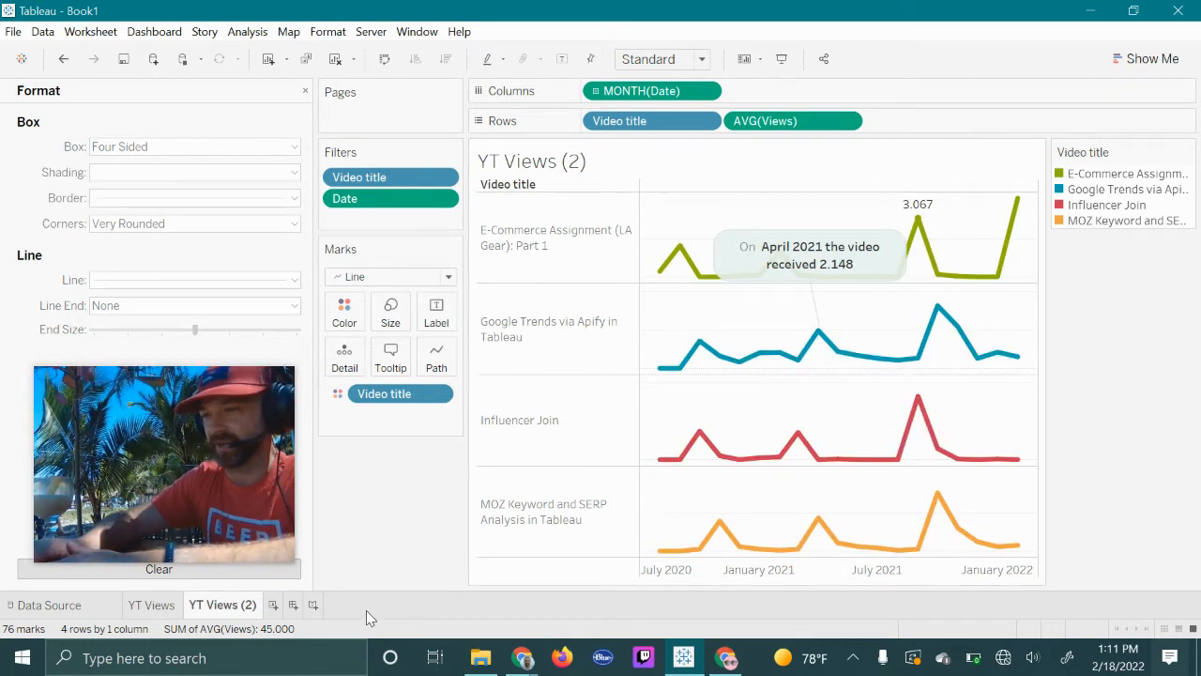
Rename the YT Views (2) sheet as YT Sparklines
{"action": "double_click", "coordinate": [249, 607]}
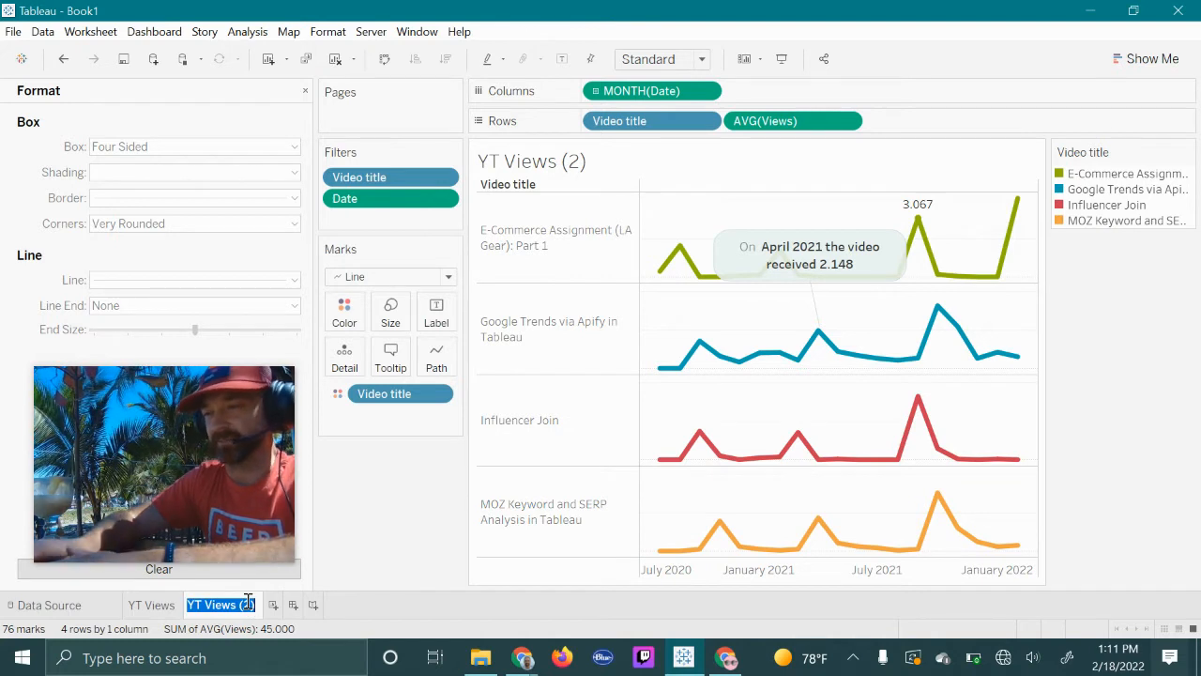
{"action": "type", "text": "YT Spar"}
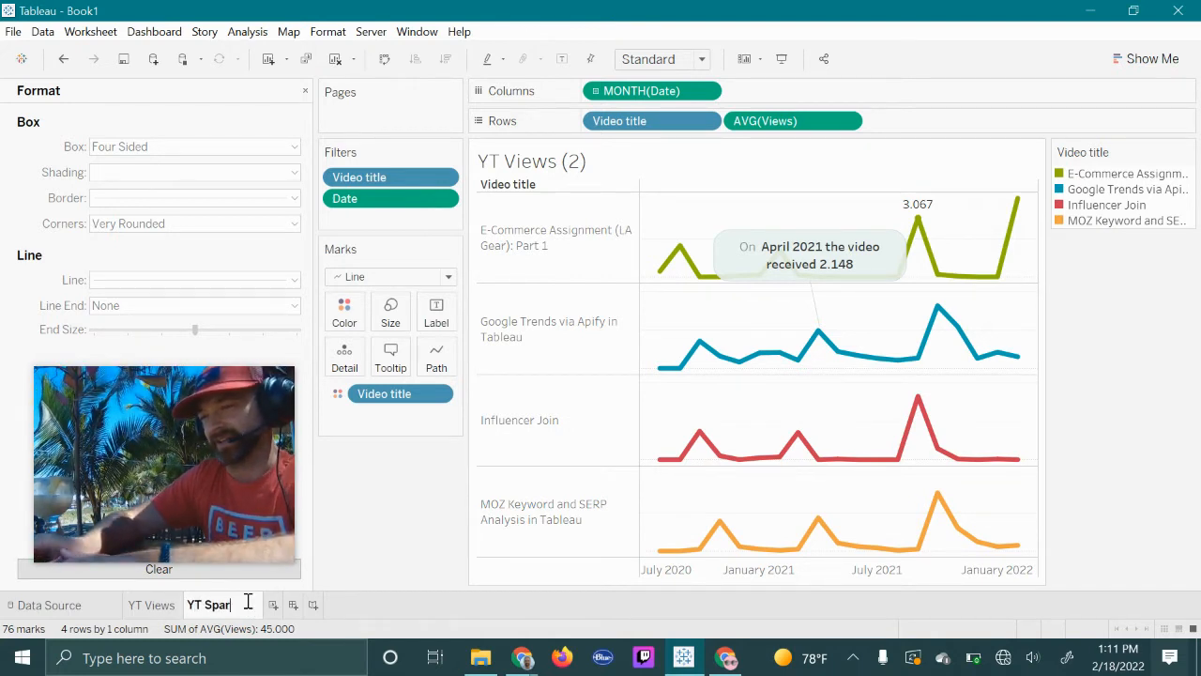
{"action": "type", "text": "klines"}
{"action": "key", "text": "Return"}
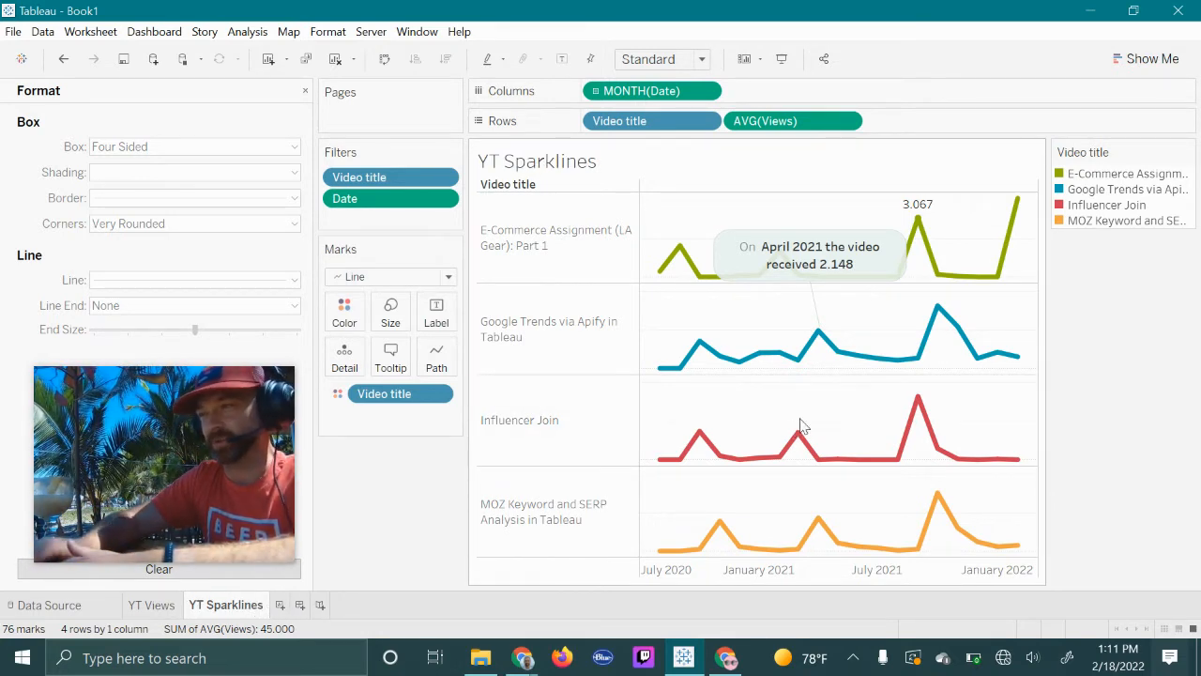
Rename the YT Sparklines sheet as ThinkerMetrics YouTube Views by Video
{"action": "mouse_move", "coordinate": [290, 557]}
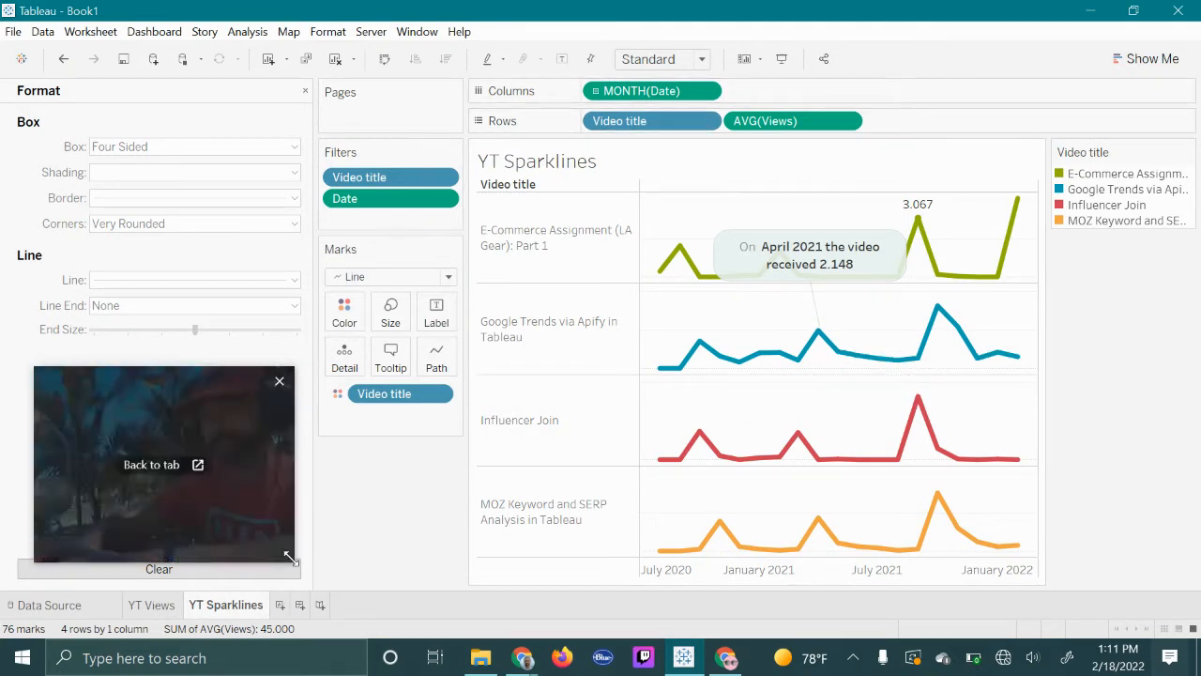
{"action": "double_click", "coordinate": [209, 614]}
{"action": "type", "text": "Thi"}
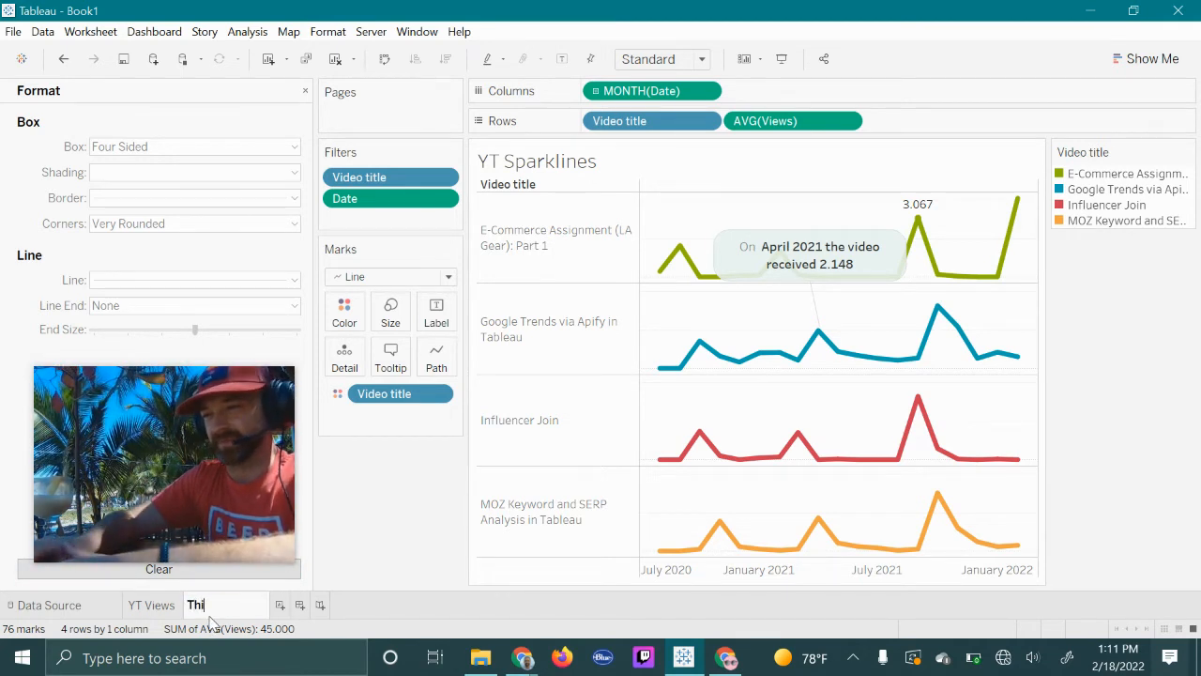
{"action": "type", "text": "nkerMetrics Y"}
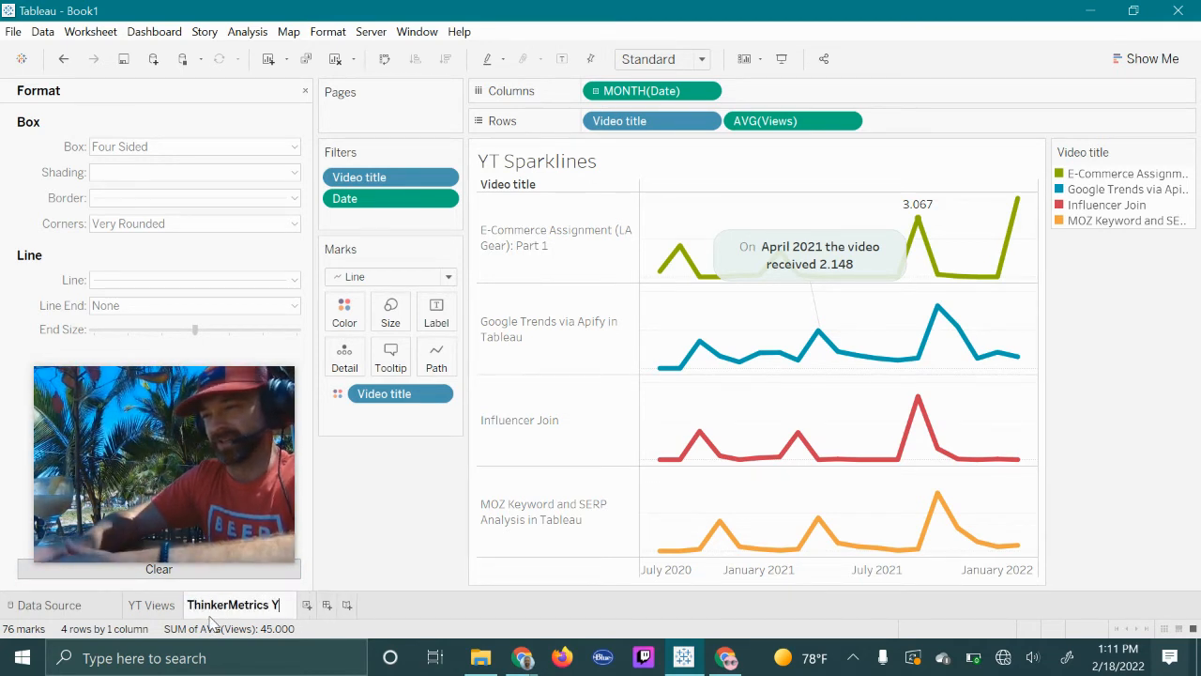
{"action": "type", "text": "ouTube Views by Video"}
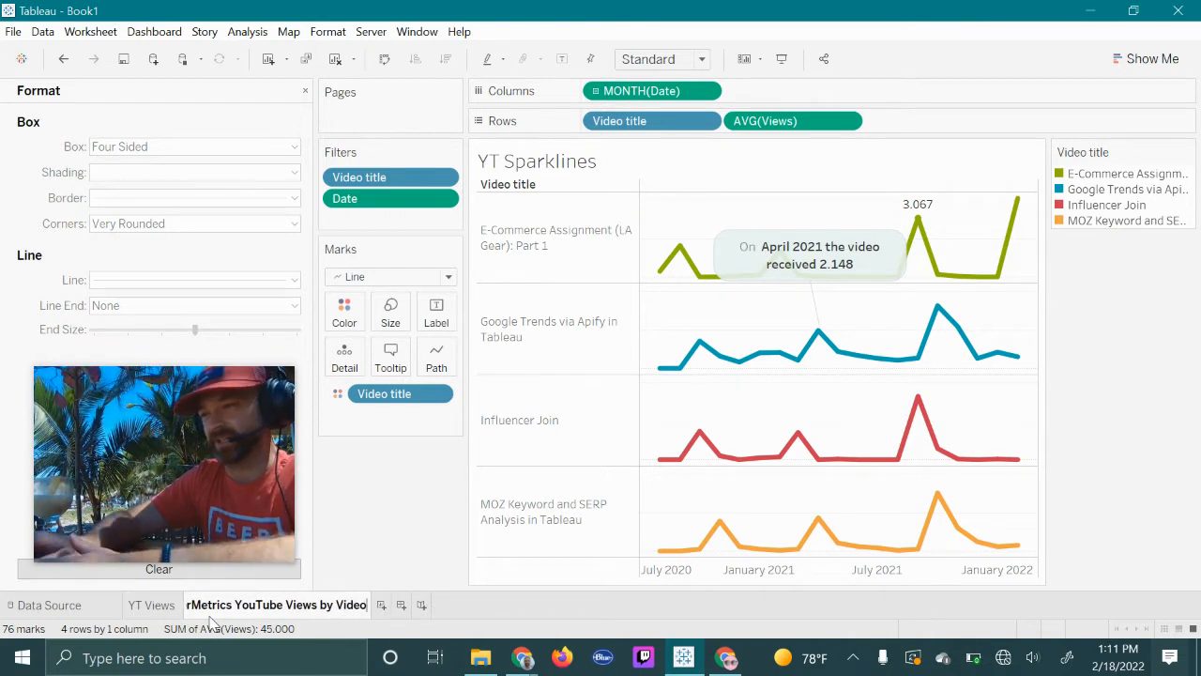
{"action": "key", "text": "Return"}
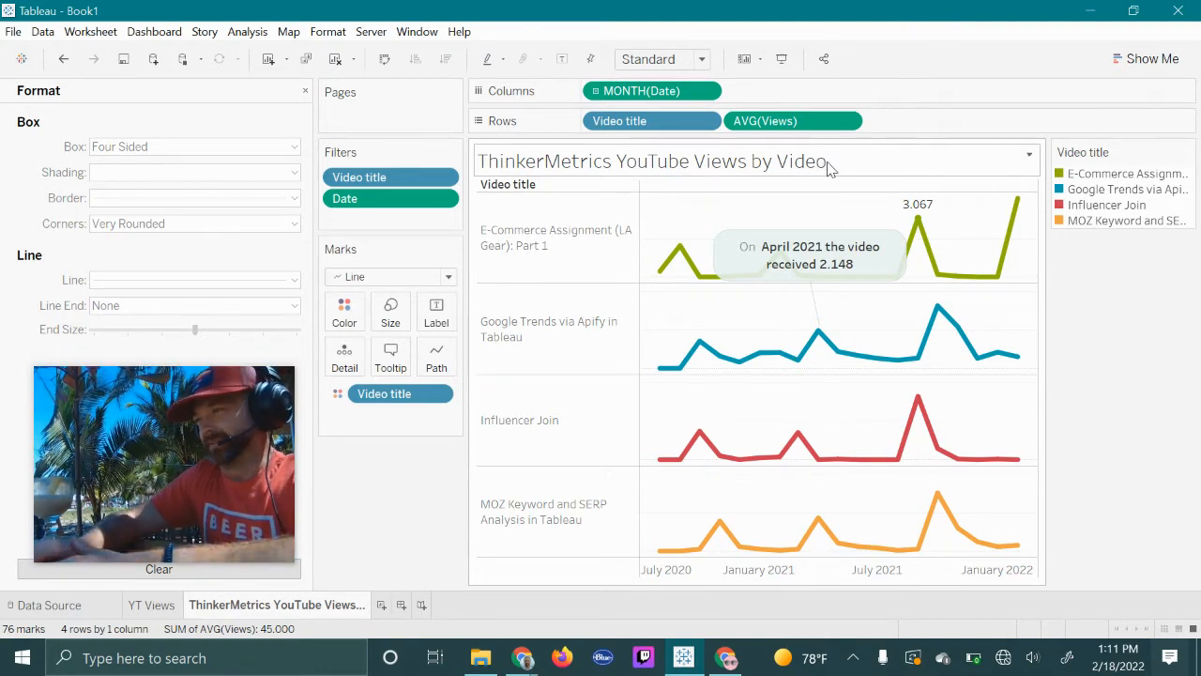
Hide the Video title field label for rows above the sparklines
{"action": "right_click", "coordinate": [600, 192]}
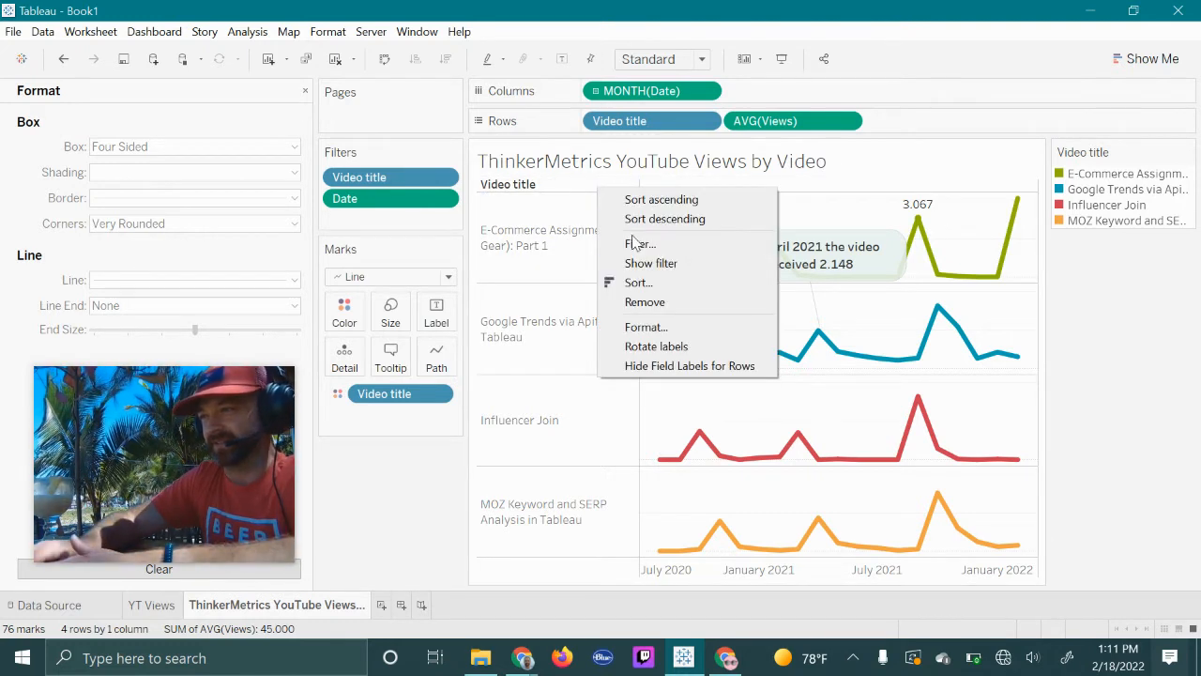
{"action": "left_click", "coordinate": [692, 365]}
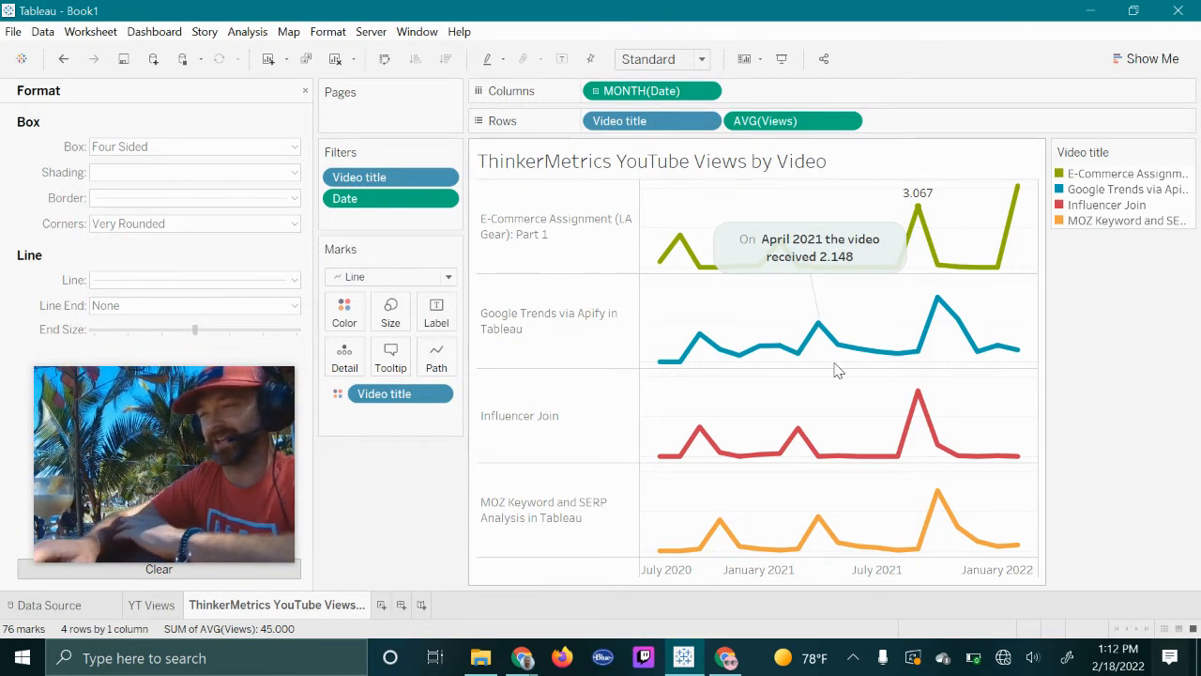
{"action": "mouse_move", "coordinate": [1017, 212]}
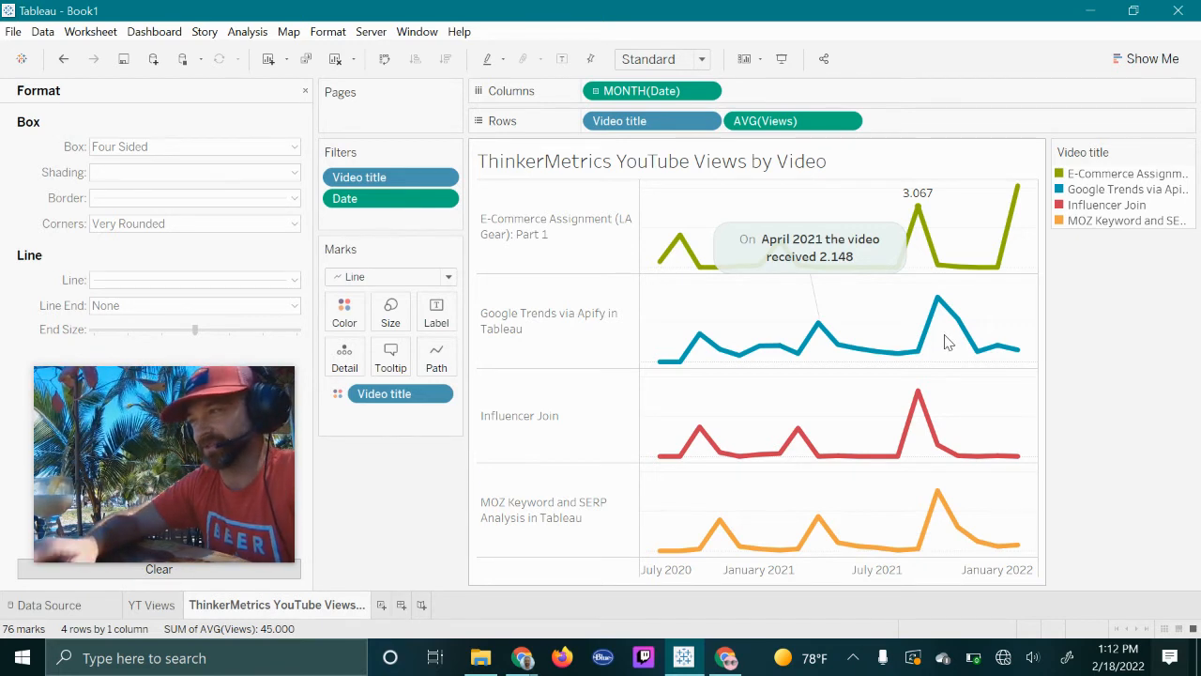
{"action": "mouse_move", "coordinate": [915, 217]}
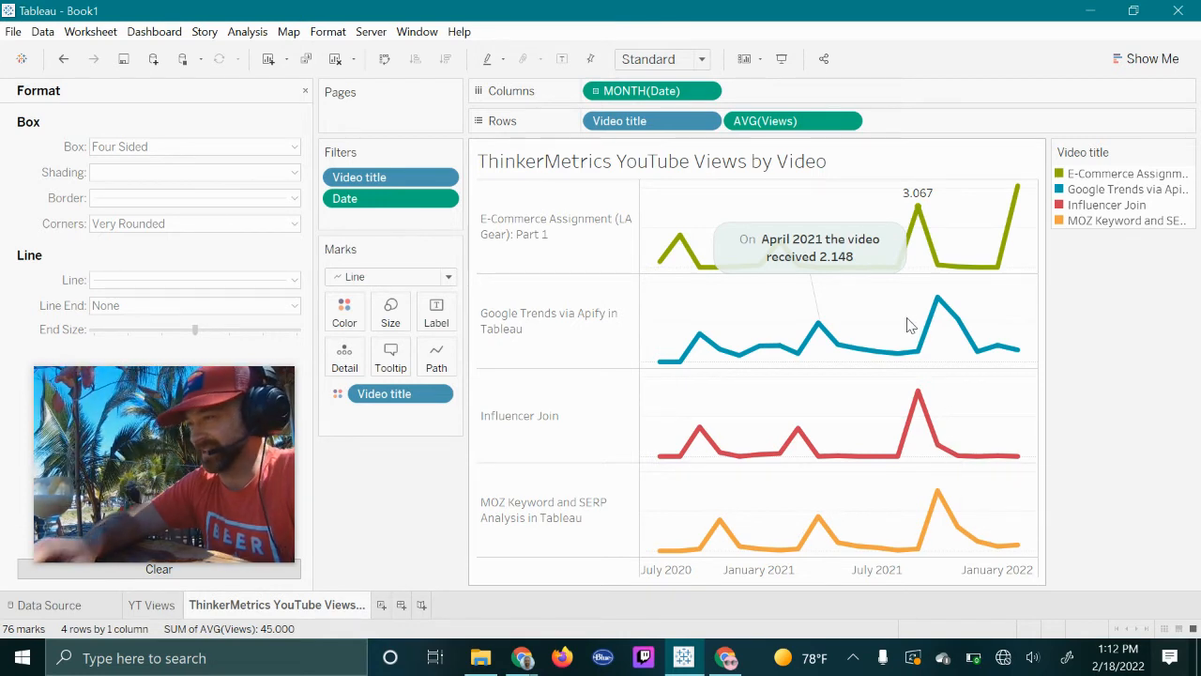
{"action": "mouse_move", "coordinate": [955, 530]}
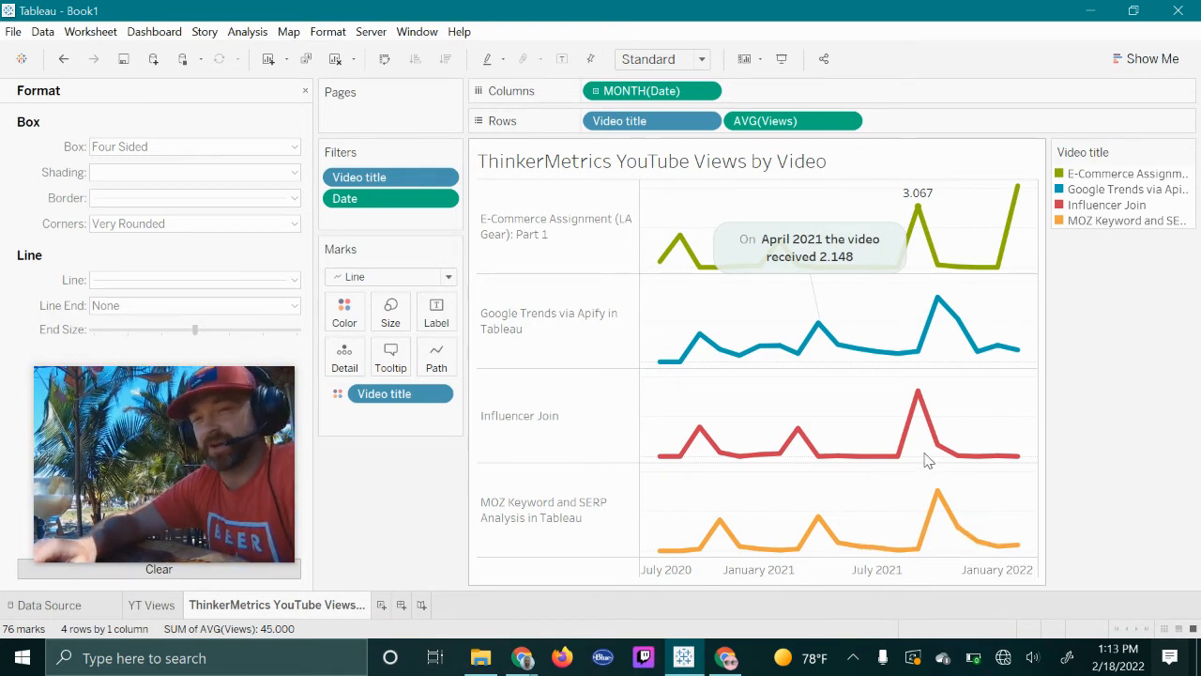
{"action": "mouse_move", "coordinate": [909, 448]}
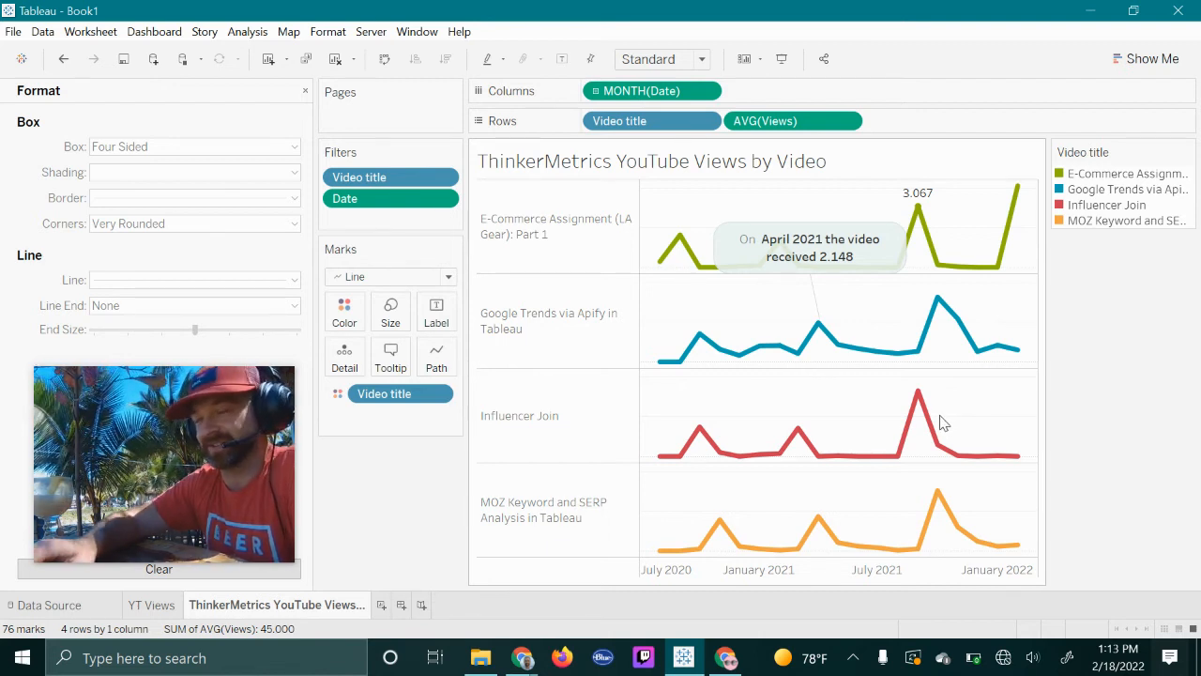
{"action": "mouse_move", "coordinate": [933, 419]}
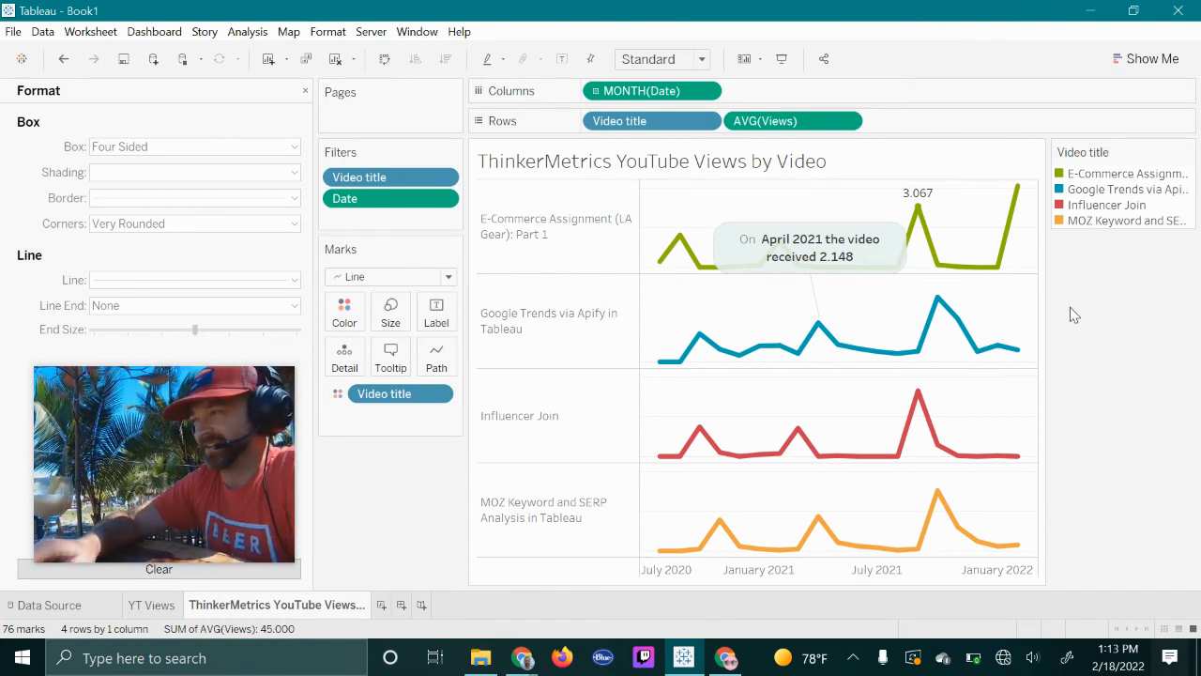
Minimize Tableau, switch to Chrome and open the Screencastify extension
{"action": "left_click", "coordinate": [1090, 10]}
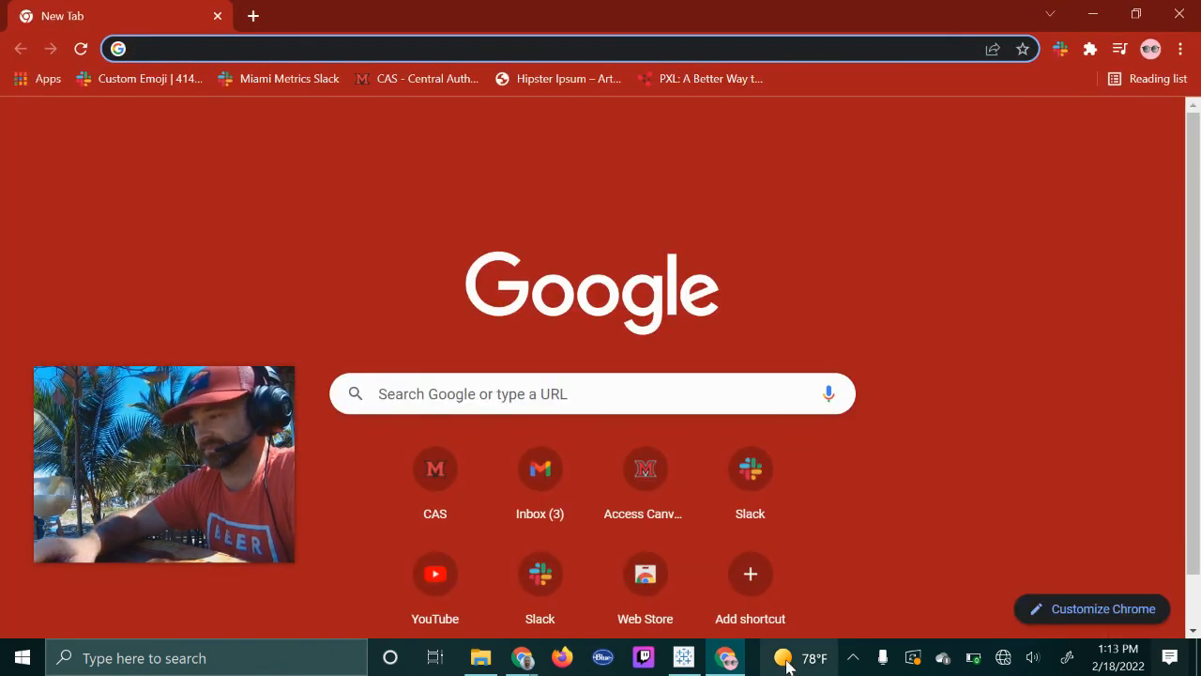
{"action": "left_click", "coordinate": [1090, 48]}
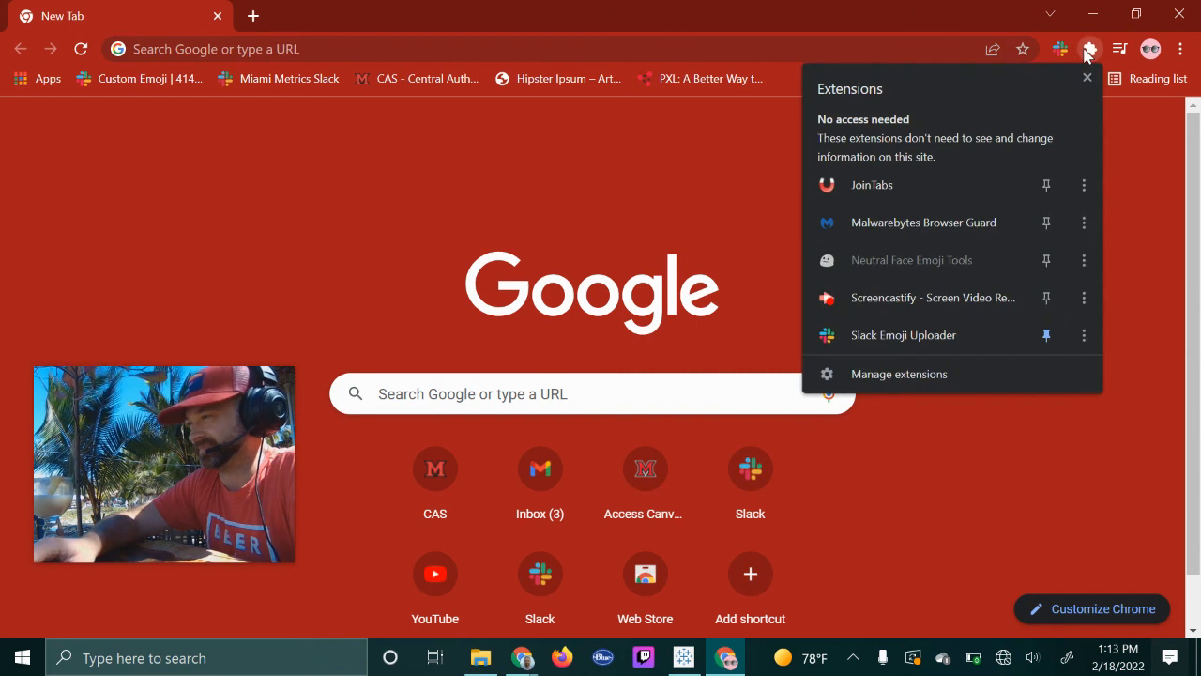
{"action": "left_click", "coordinate": [935, 301]}
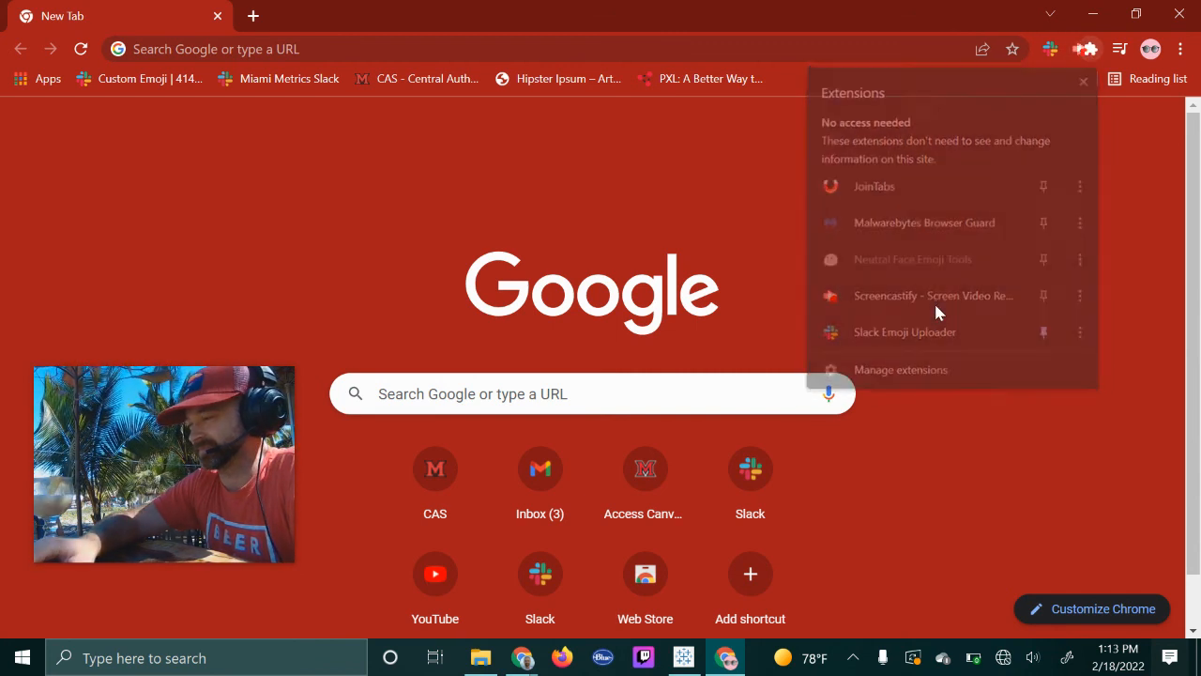